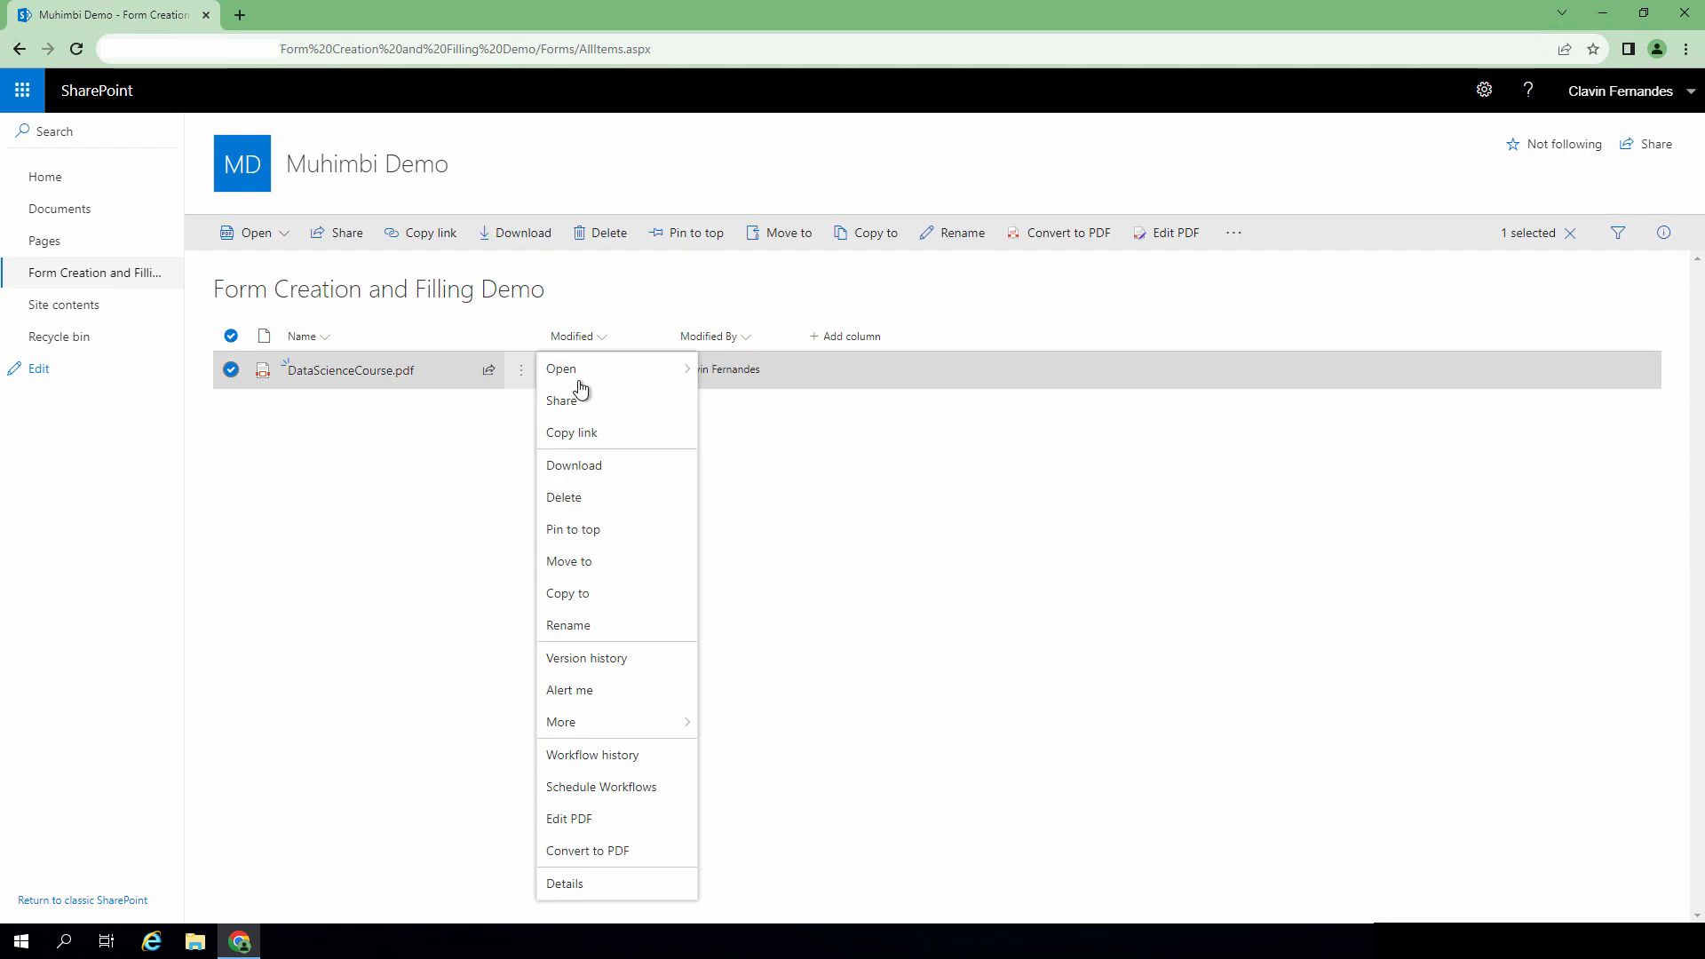
Step: Open DataScienceCourse.pdf with Edit PDF and expand the signature tool dropdown
{"action": "left_click", "coordinate": [633, 822]}
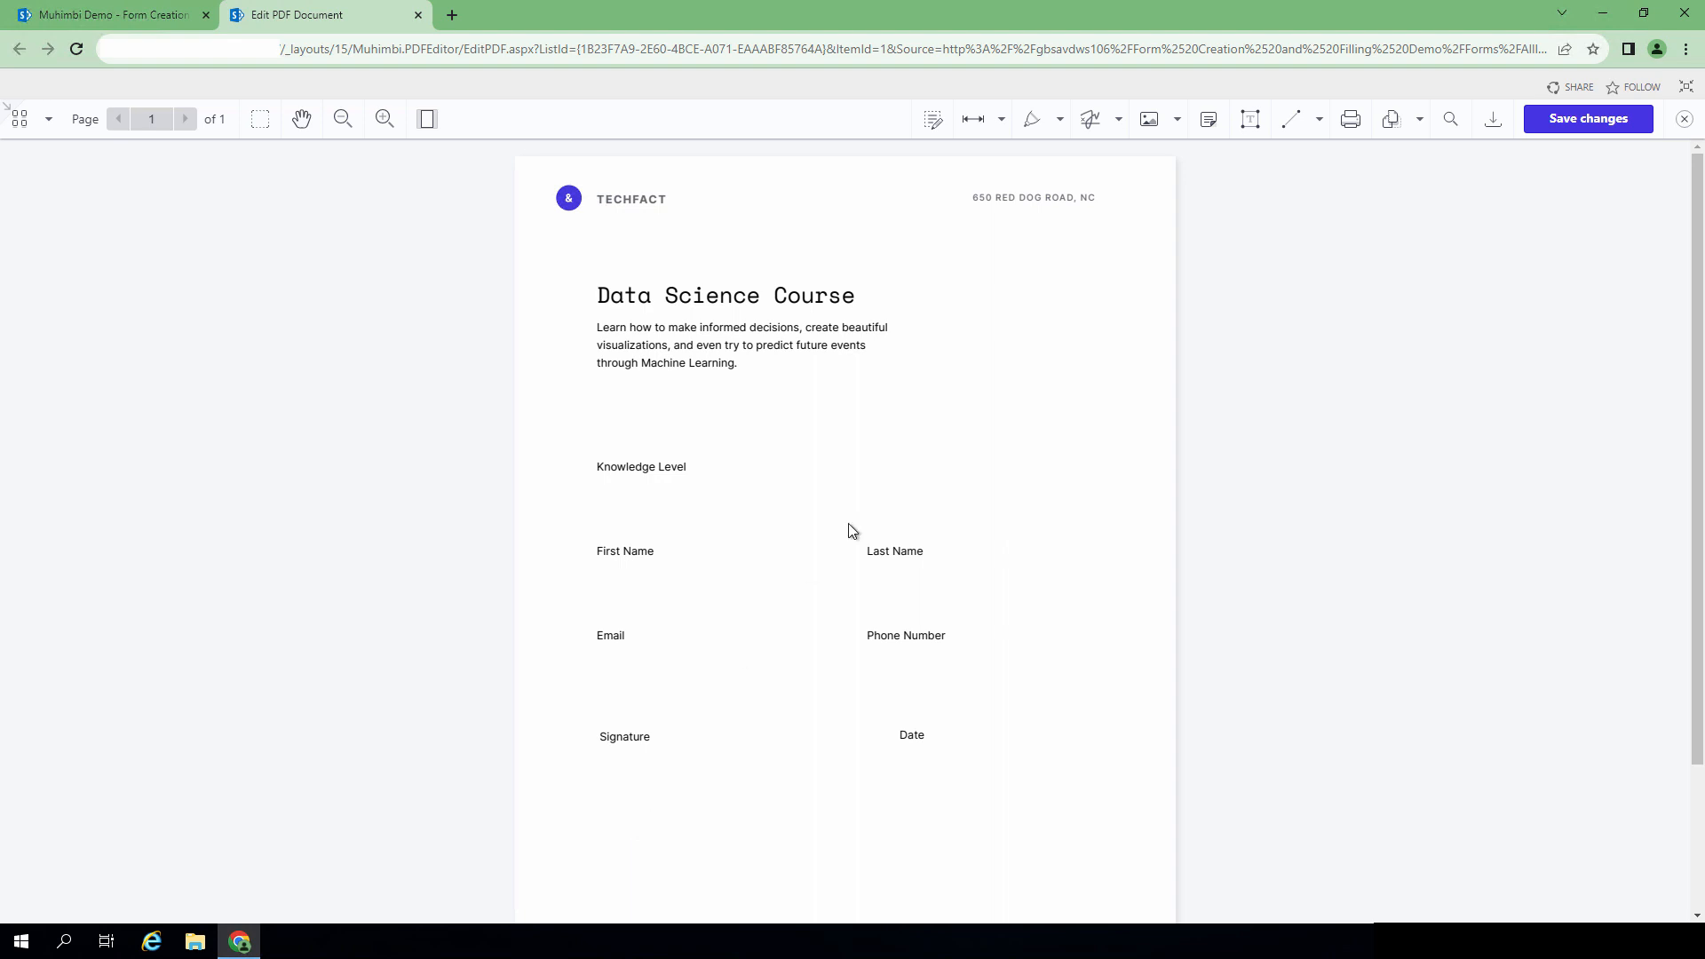
{"action": "scroll", "coordinate": [884, 502], "scroll_direction": "down", "scroll_amount": 1}
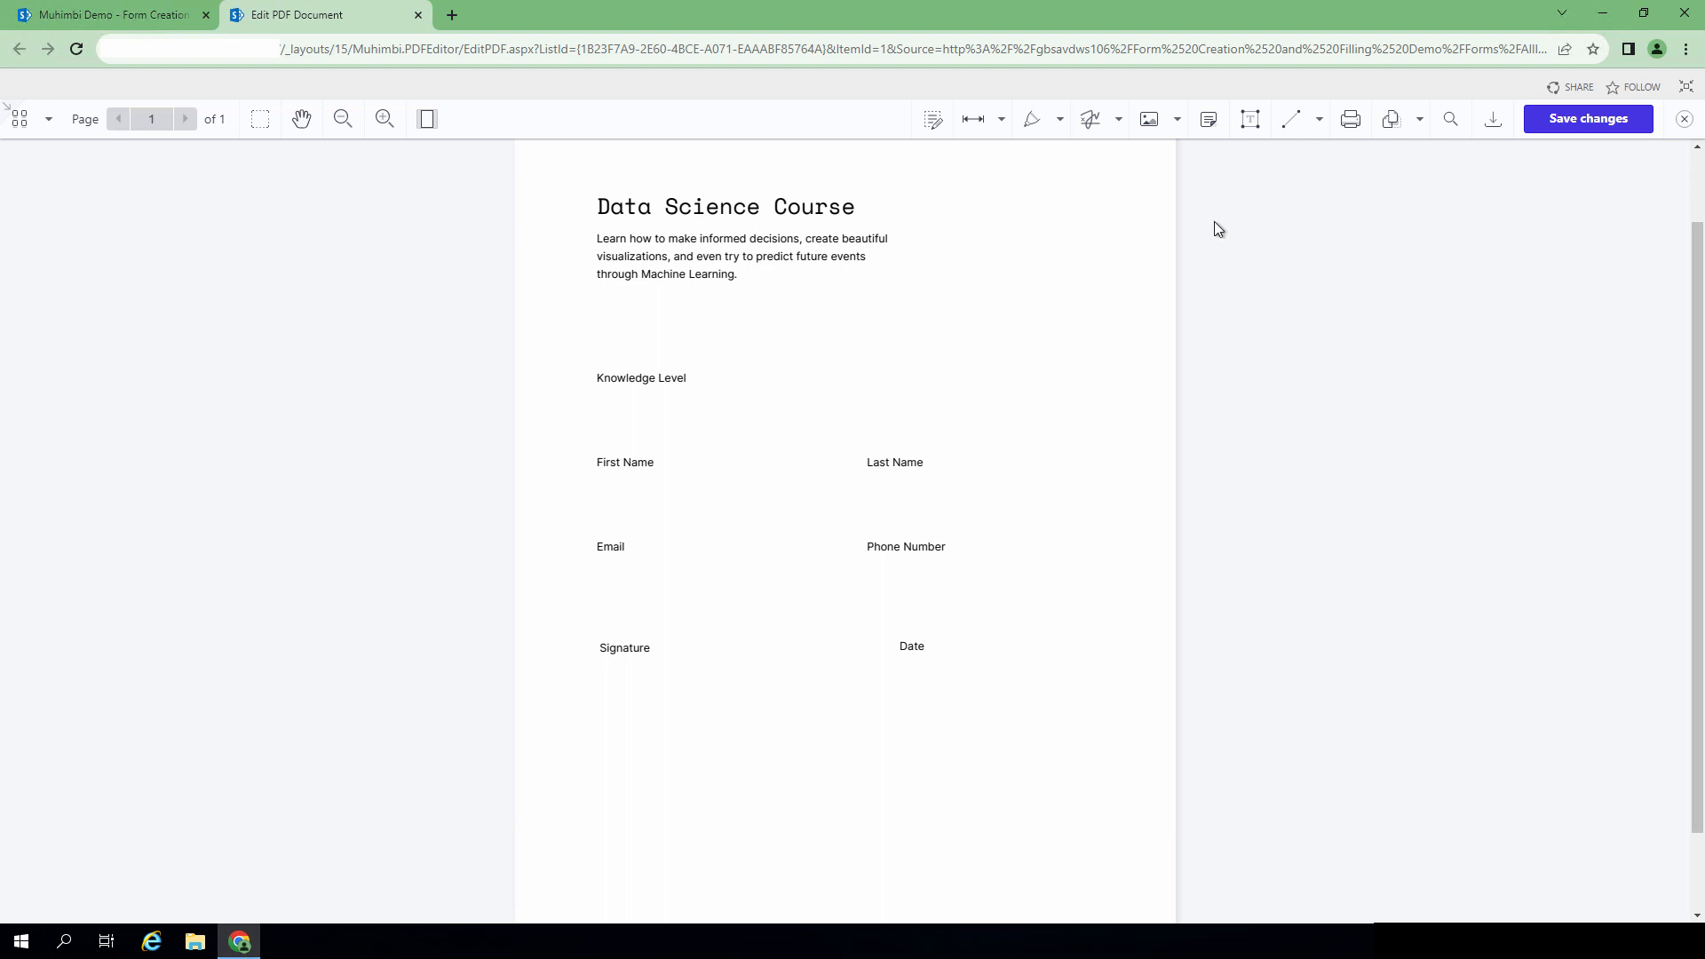
{"action": "left_click", "coordinate": [1120, 123]}
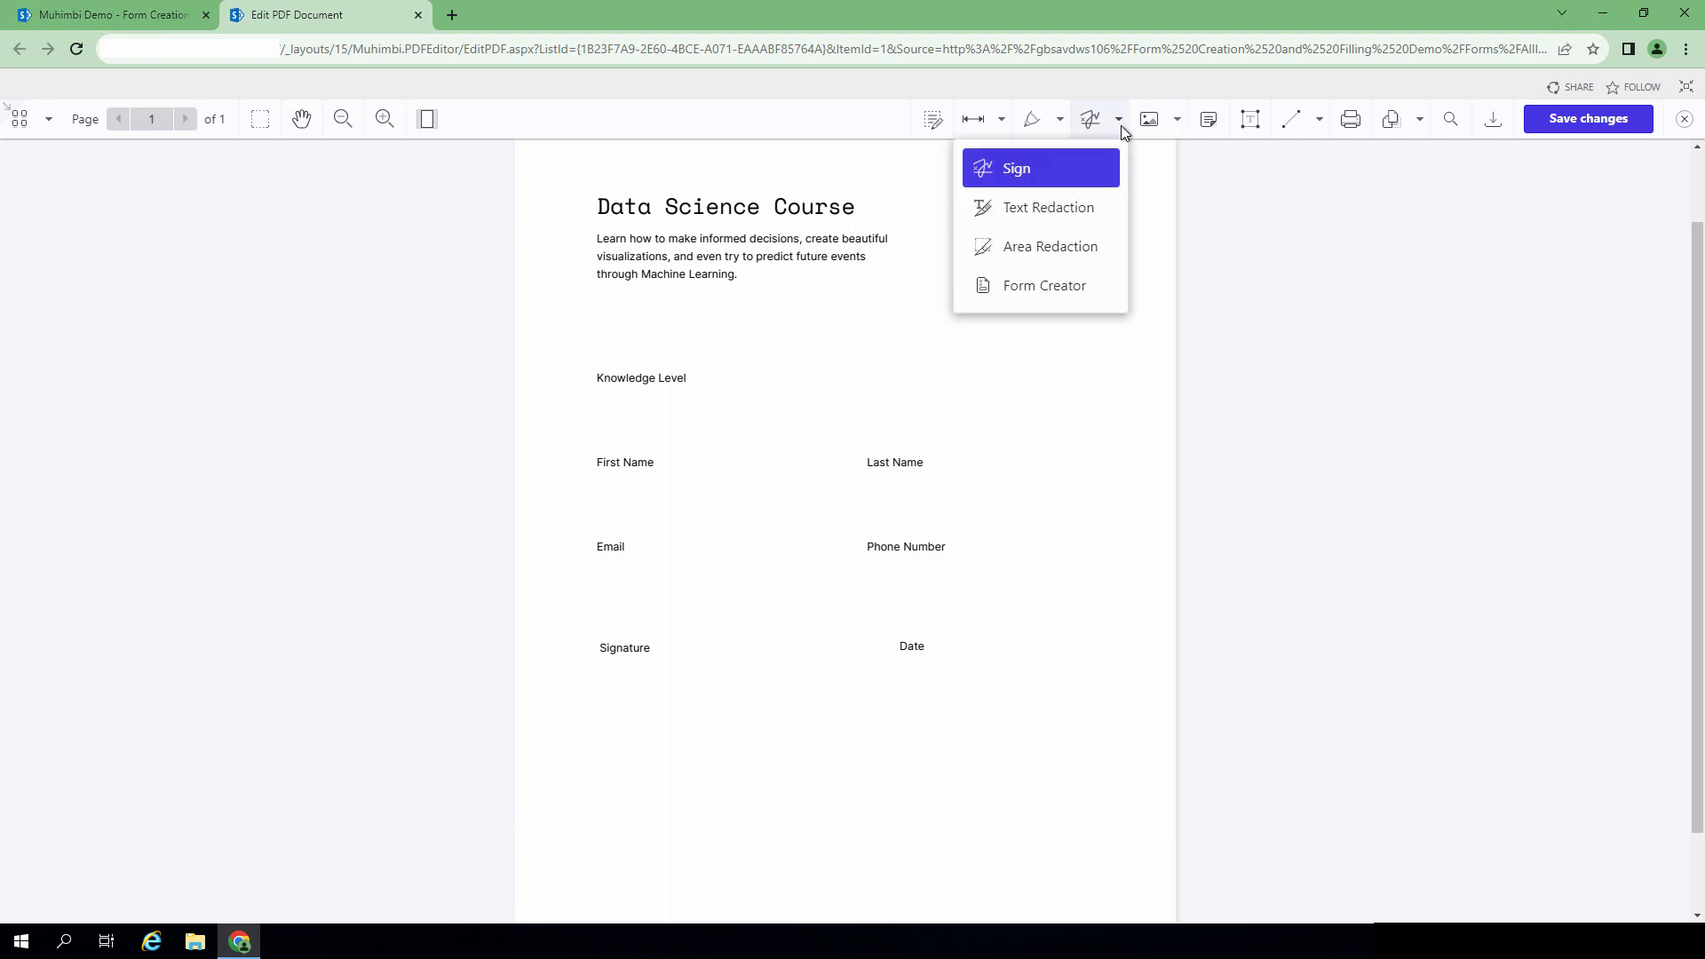
Step: Switch to Form Creator and add a text field named TXT_KnowledgeLevel under Knowledge Level
{"action": "left_click", "coordinate": [1063, 288]}
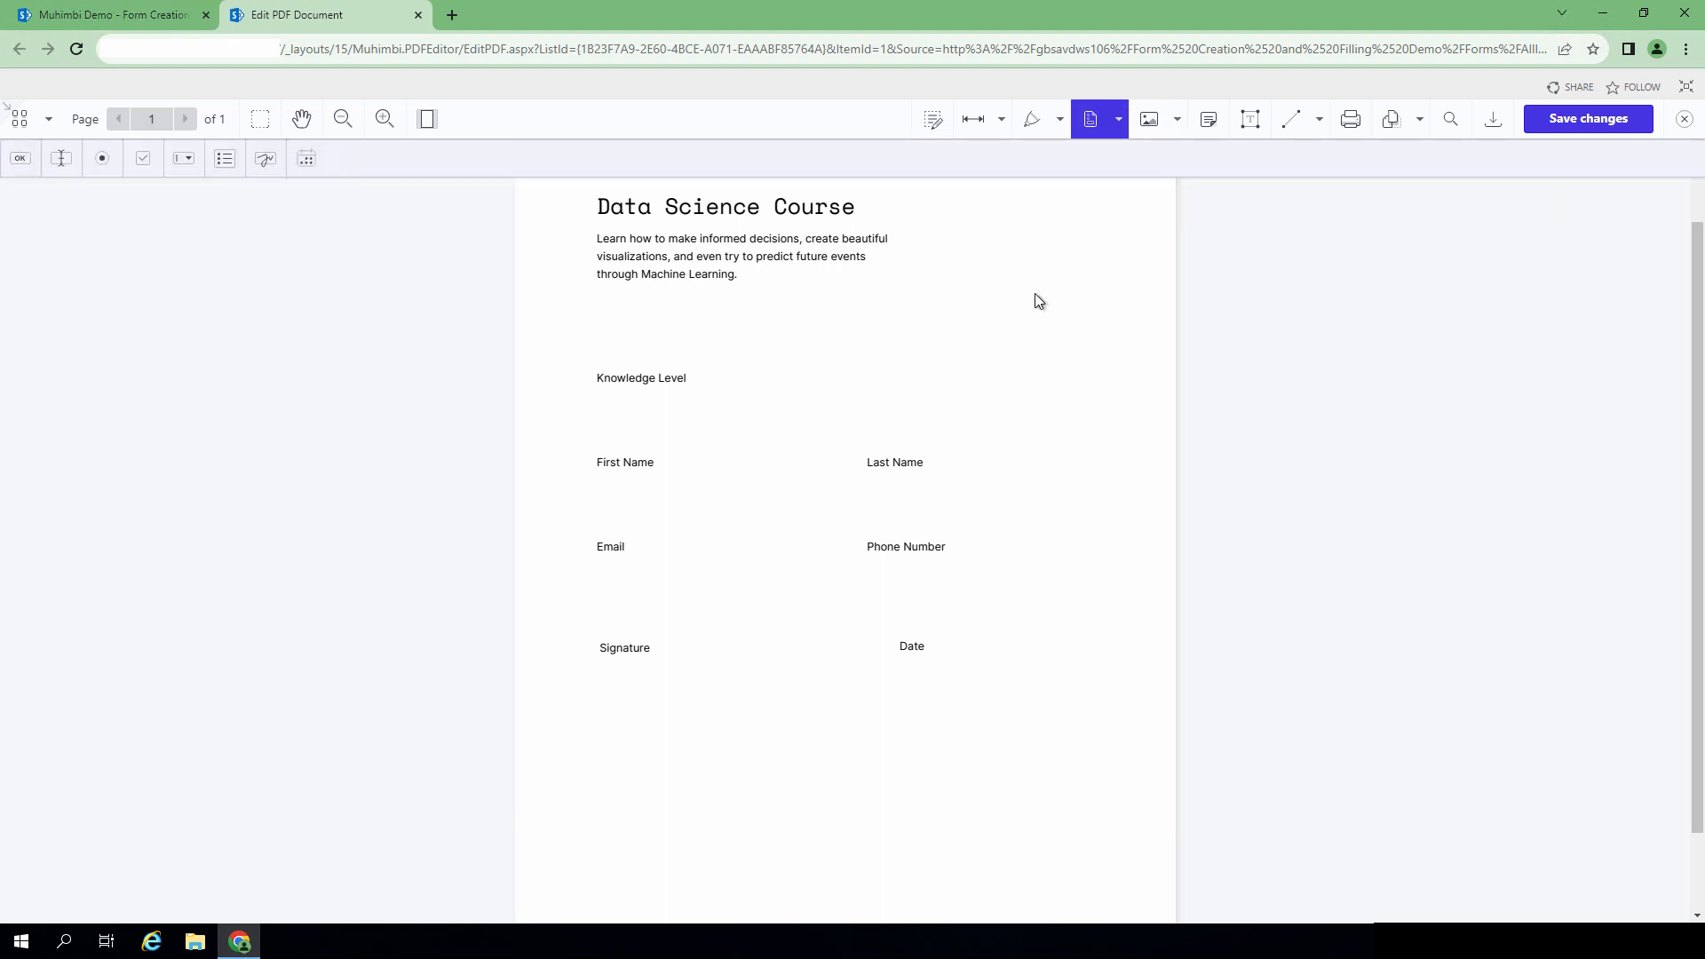
{"action": "left_click", "coordinate": [59, 160]}
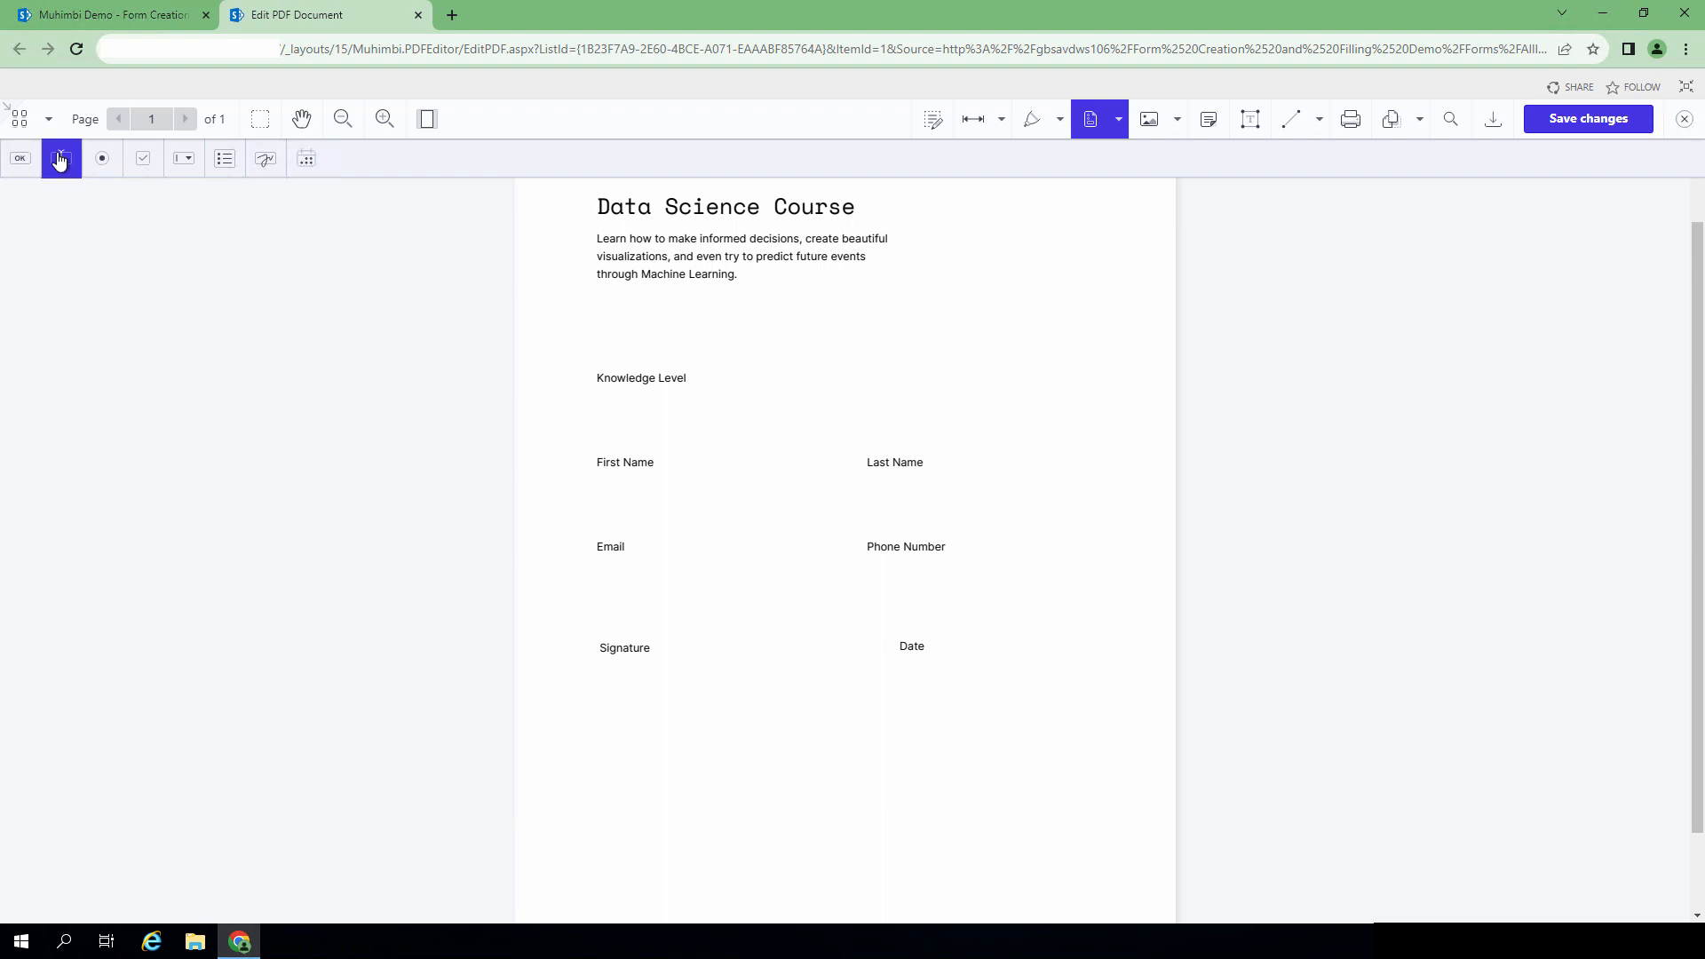
{"action": "left_click_drag", "start_coordinate": [593, 398], "coordinate": [788, 433]}
{"action": "double_click", "coordinate": [674, 546]}
{"action": "type", "text": "TXT_KnowledgeLevel"}
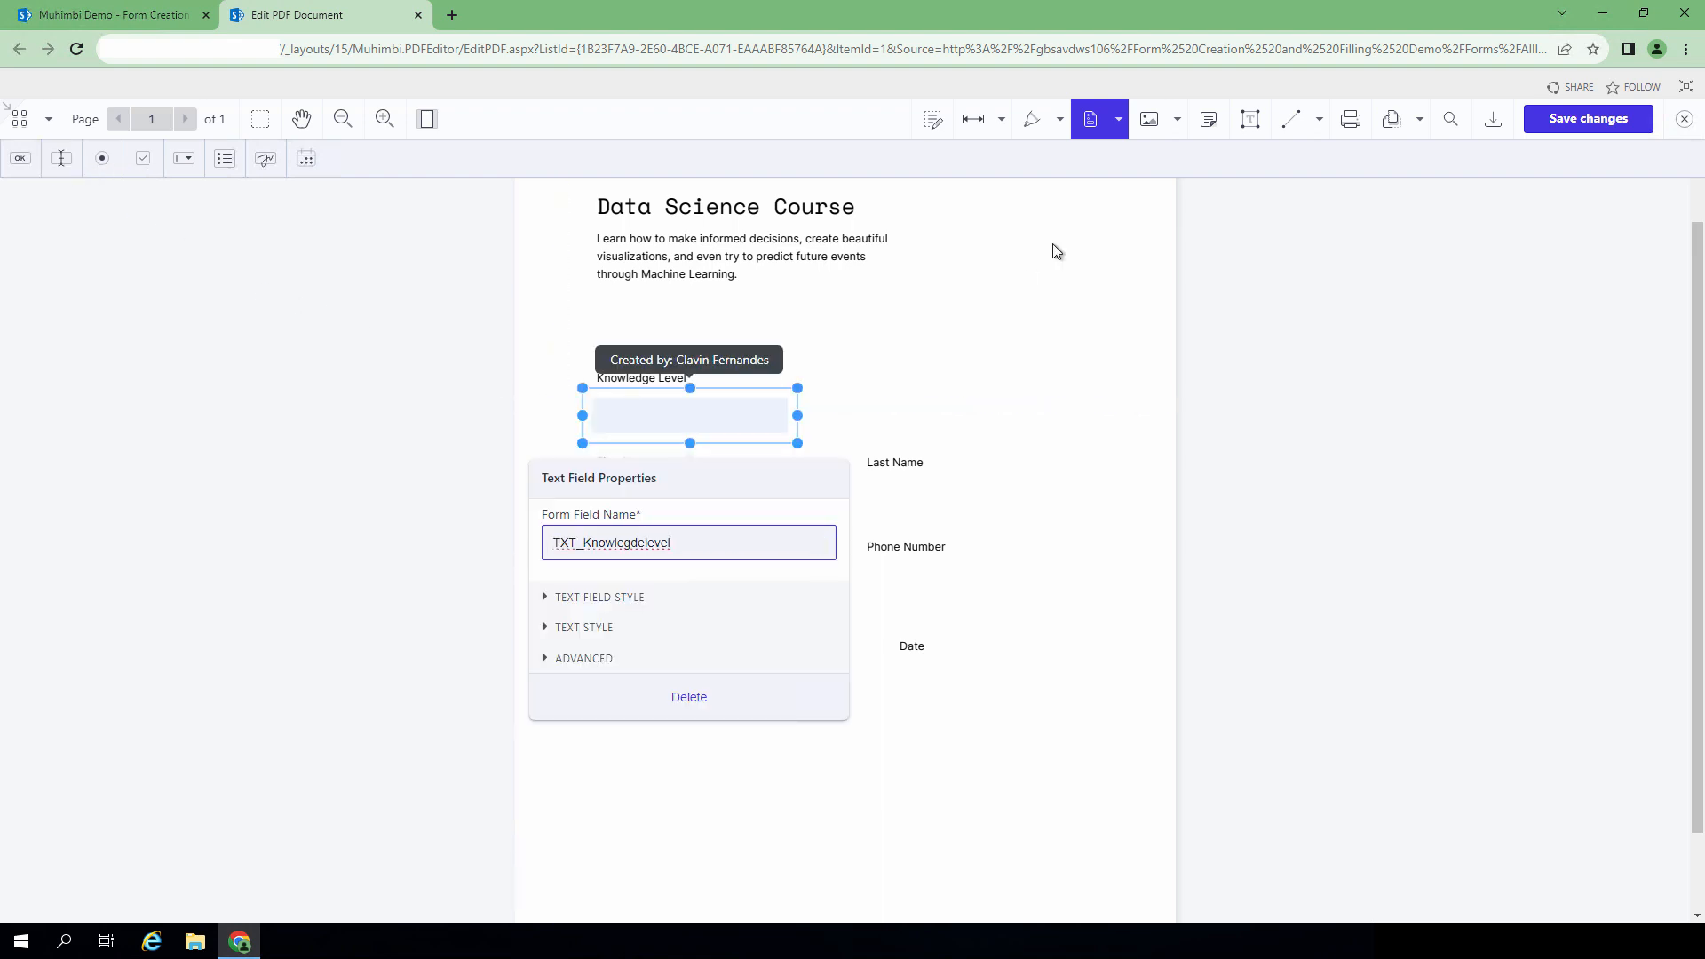
{"action": "left_click", "coordinate": [1004, 334]}
Step: Place text fields under First Name and Last Name
{"action": "left_click", "coordinate": [63, 167]}
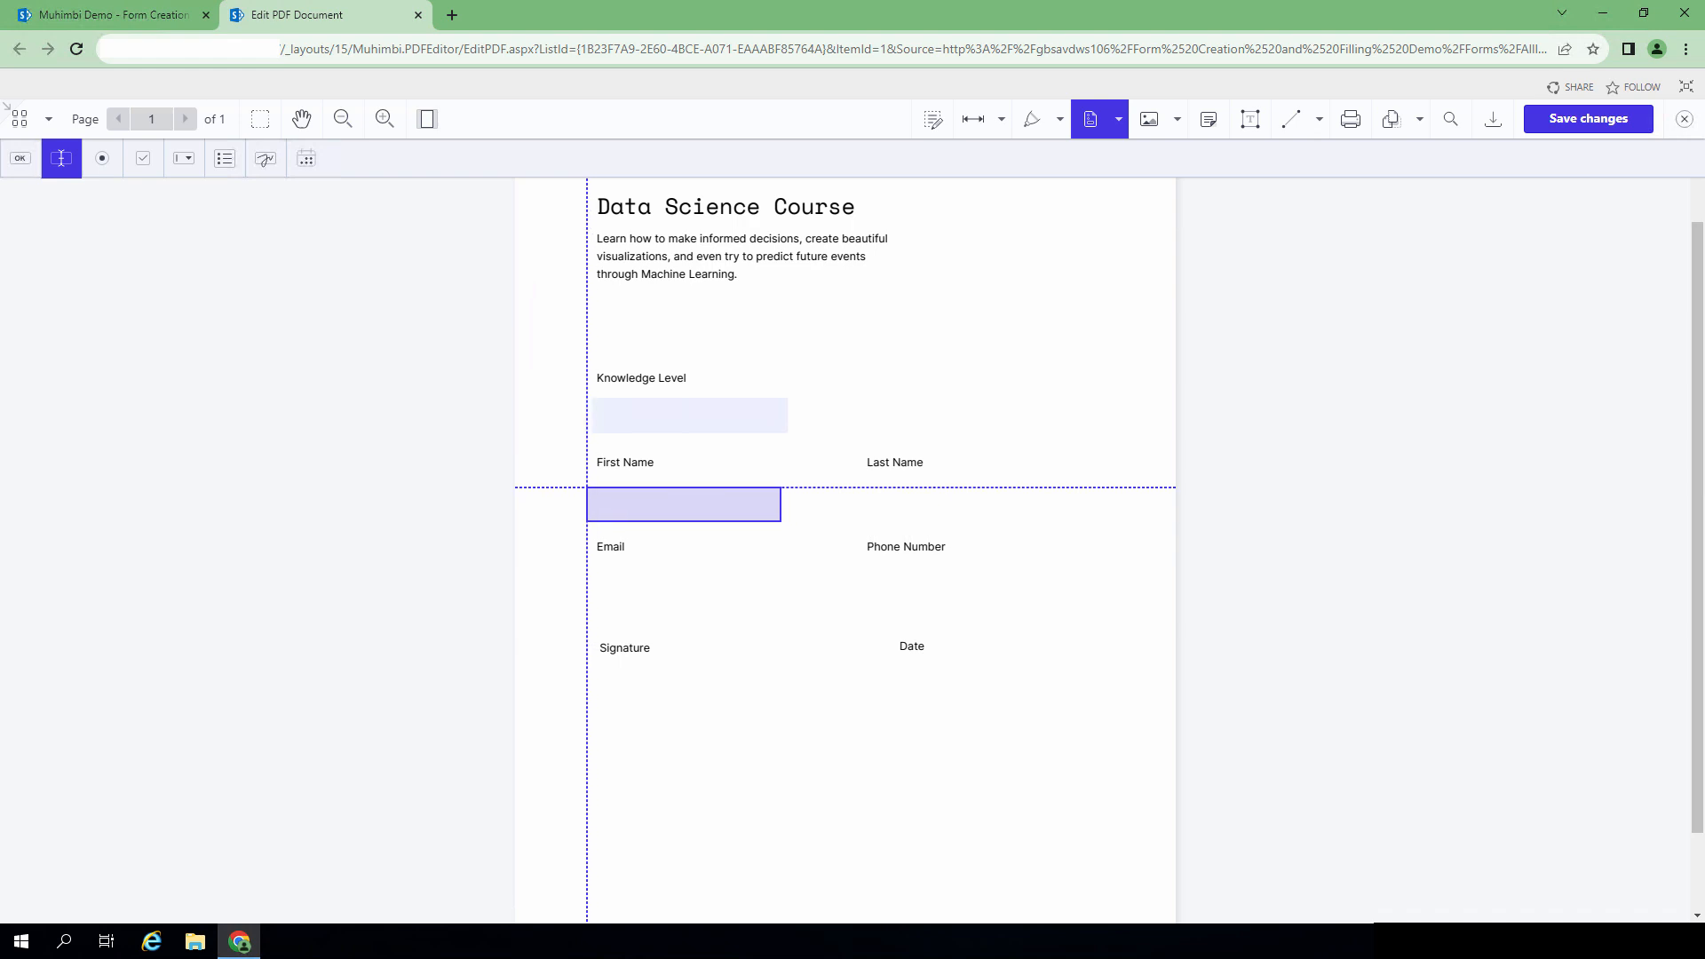
{"action": "left_click", "coordinate": [594, 489]}
{"action": "left_click", "coordinate": [991, 424]}
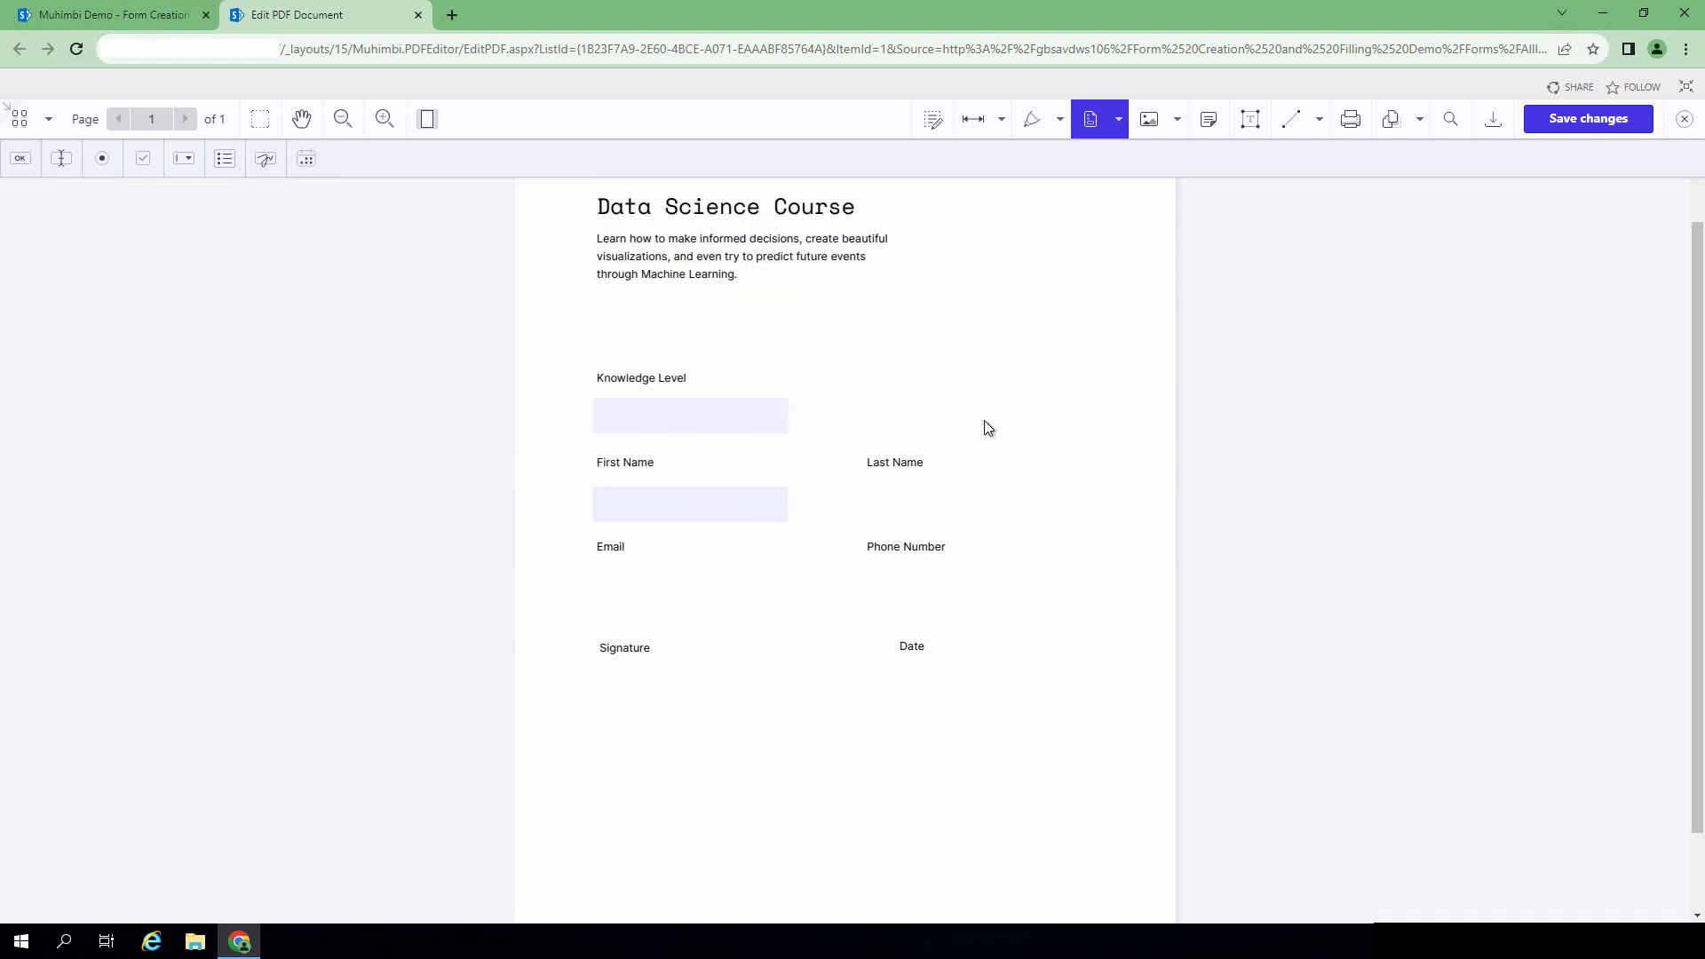
{"action": "left_click", "coordinate": [60, 158]}
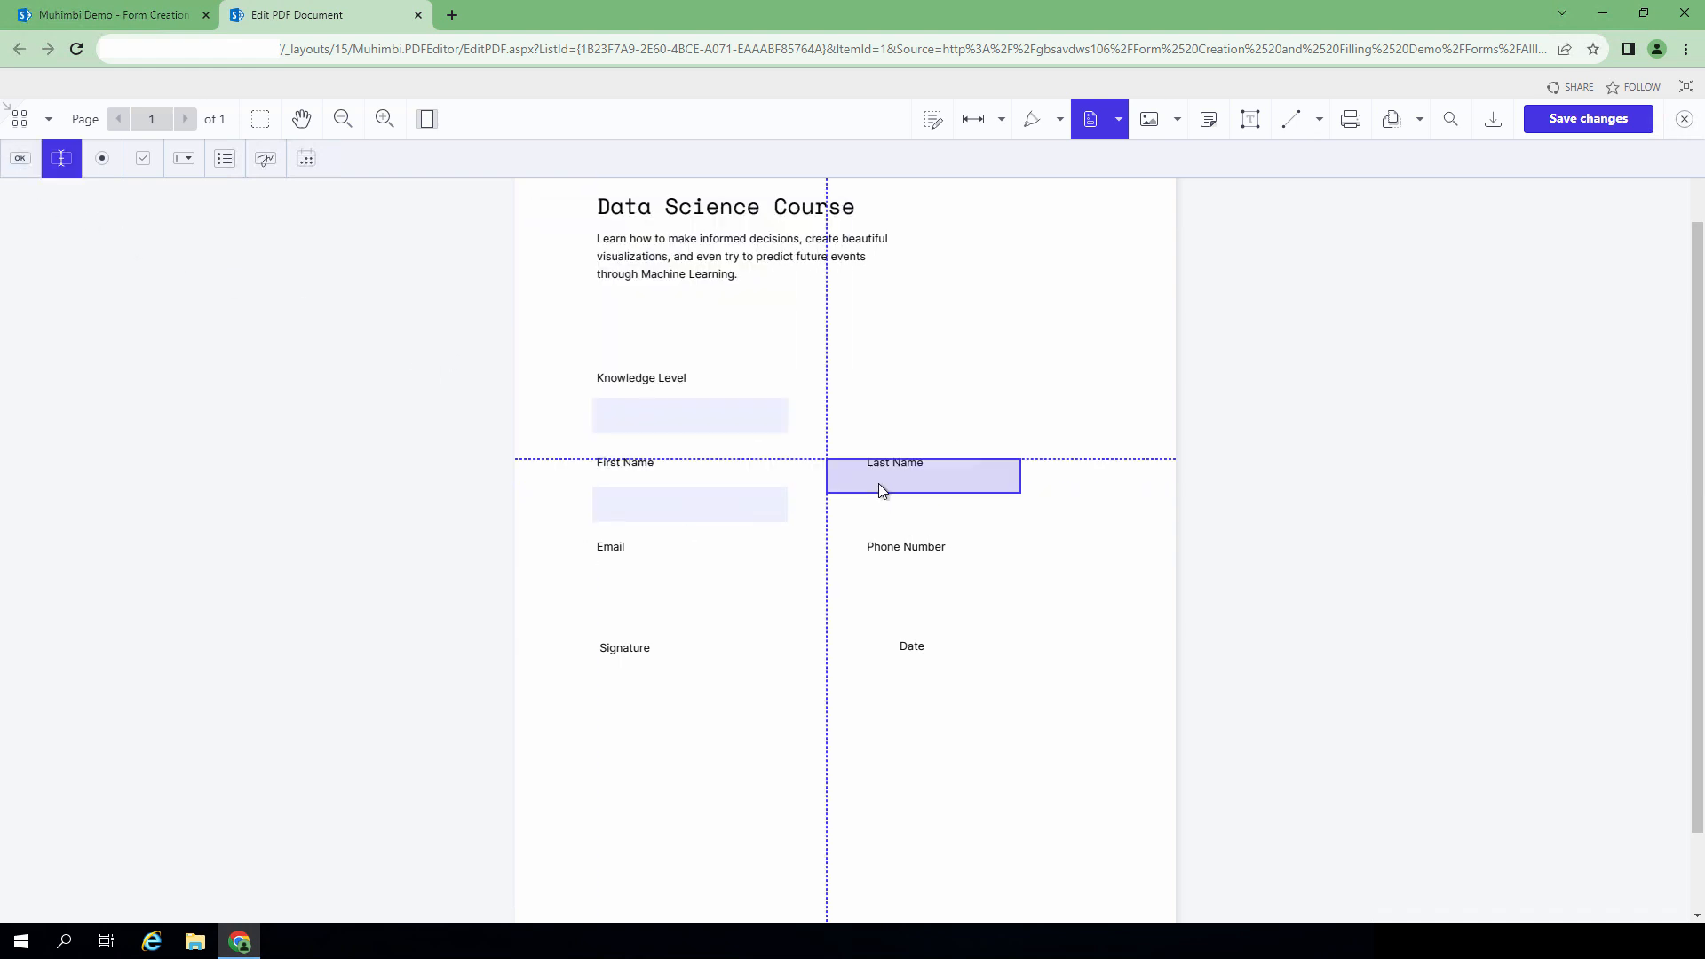
{"action": "left_click", "coordinate": [869, 488]}
{"action": "left_click_drag", "start_coordinate": [826, 283], "coordinate": [922, 284]}
{"action": "left_click", "coordinate": [1131, 290]}
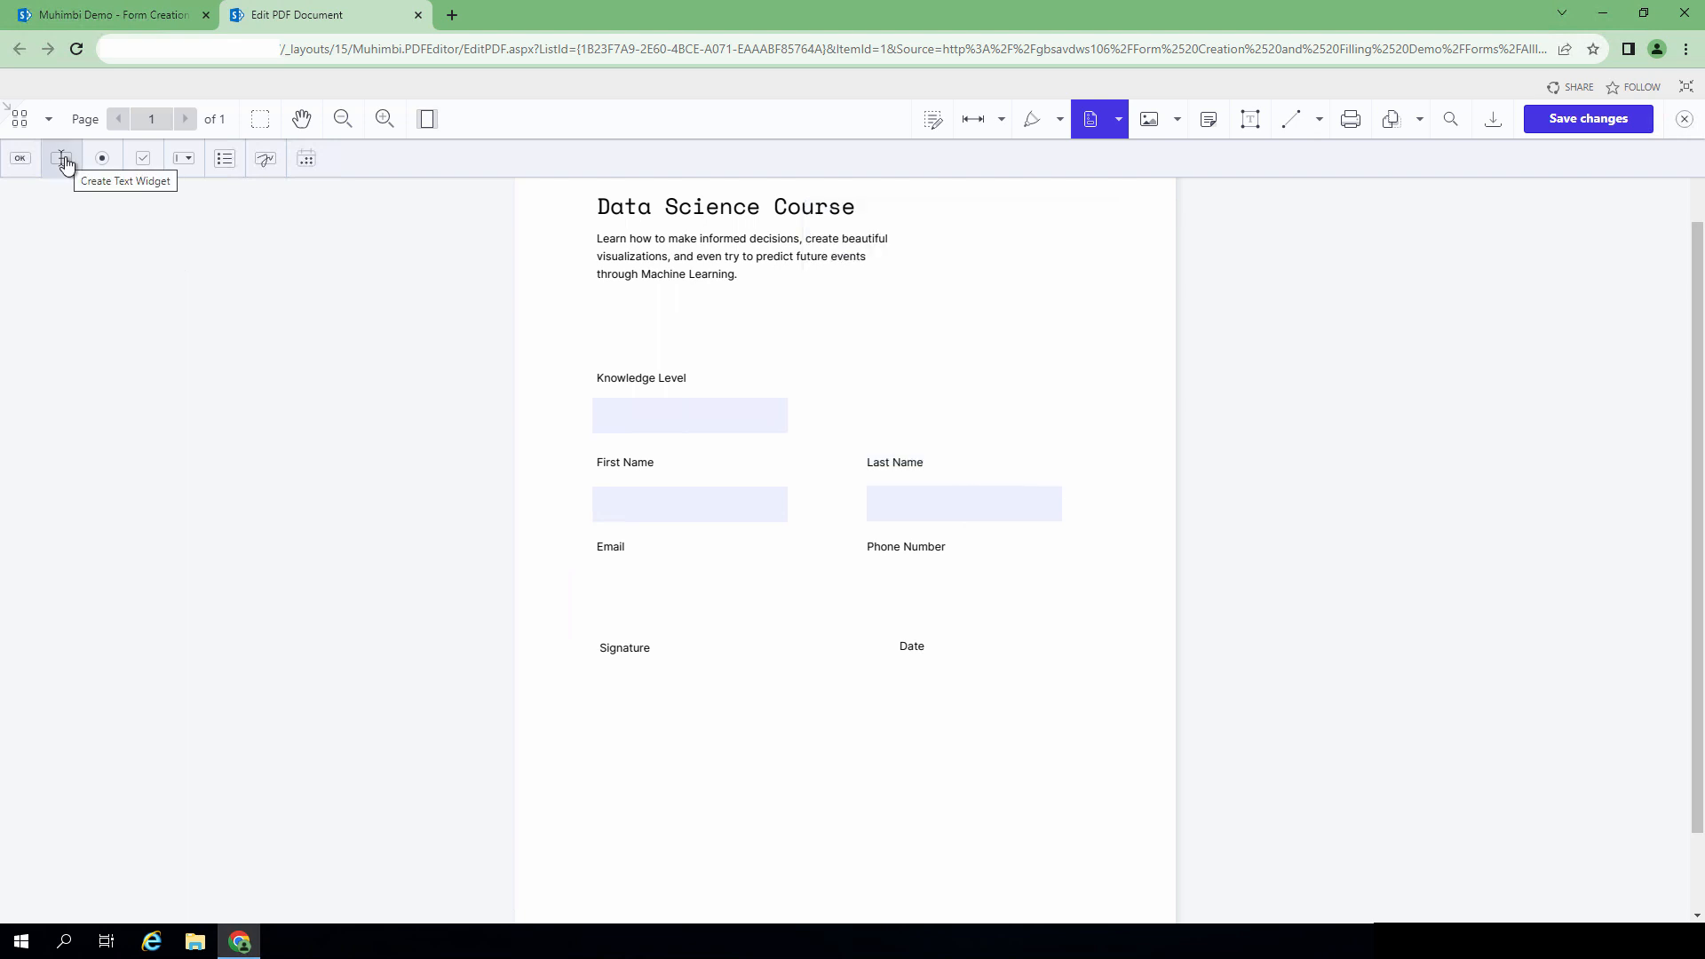
Step: Add the Email and Phone Number text fields, renaming the field with a TXT_ prefix
{"action": "left_click", "coordinate": [63, 160]}
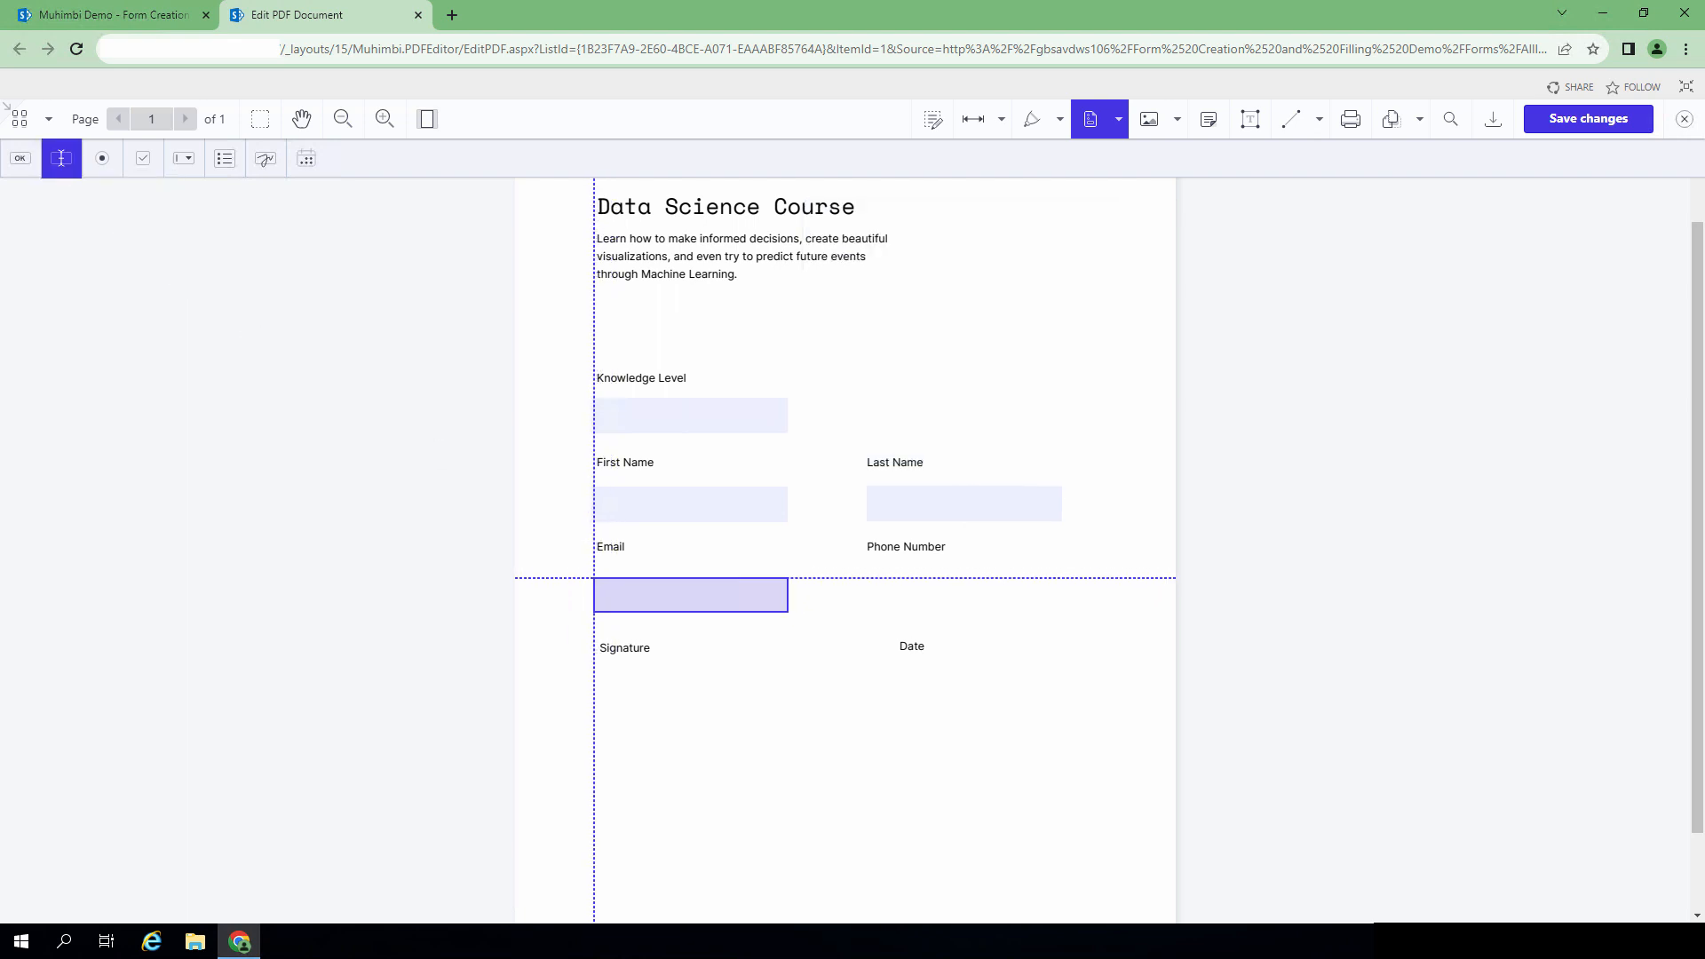
{"action": "left_click", "coordinate": [594, 578]}
{"action": "left_click", "coordinate": [565, 374]}
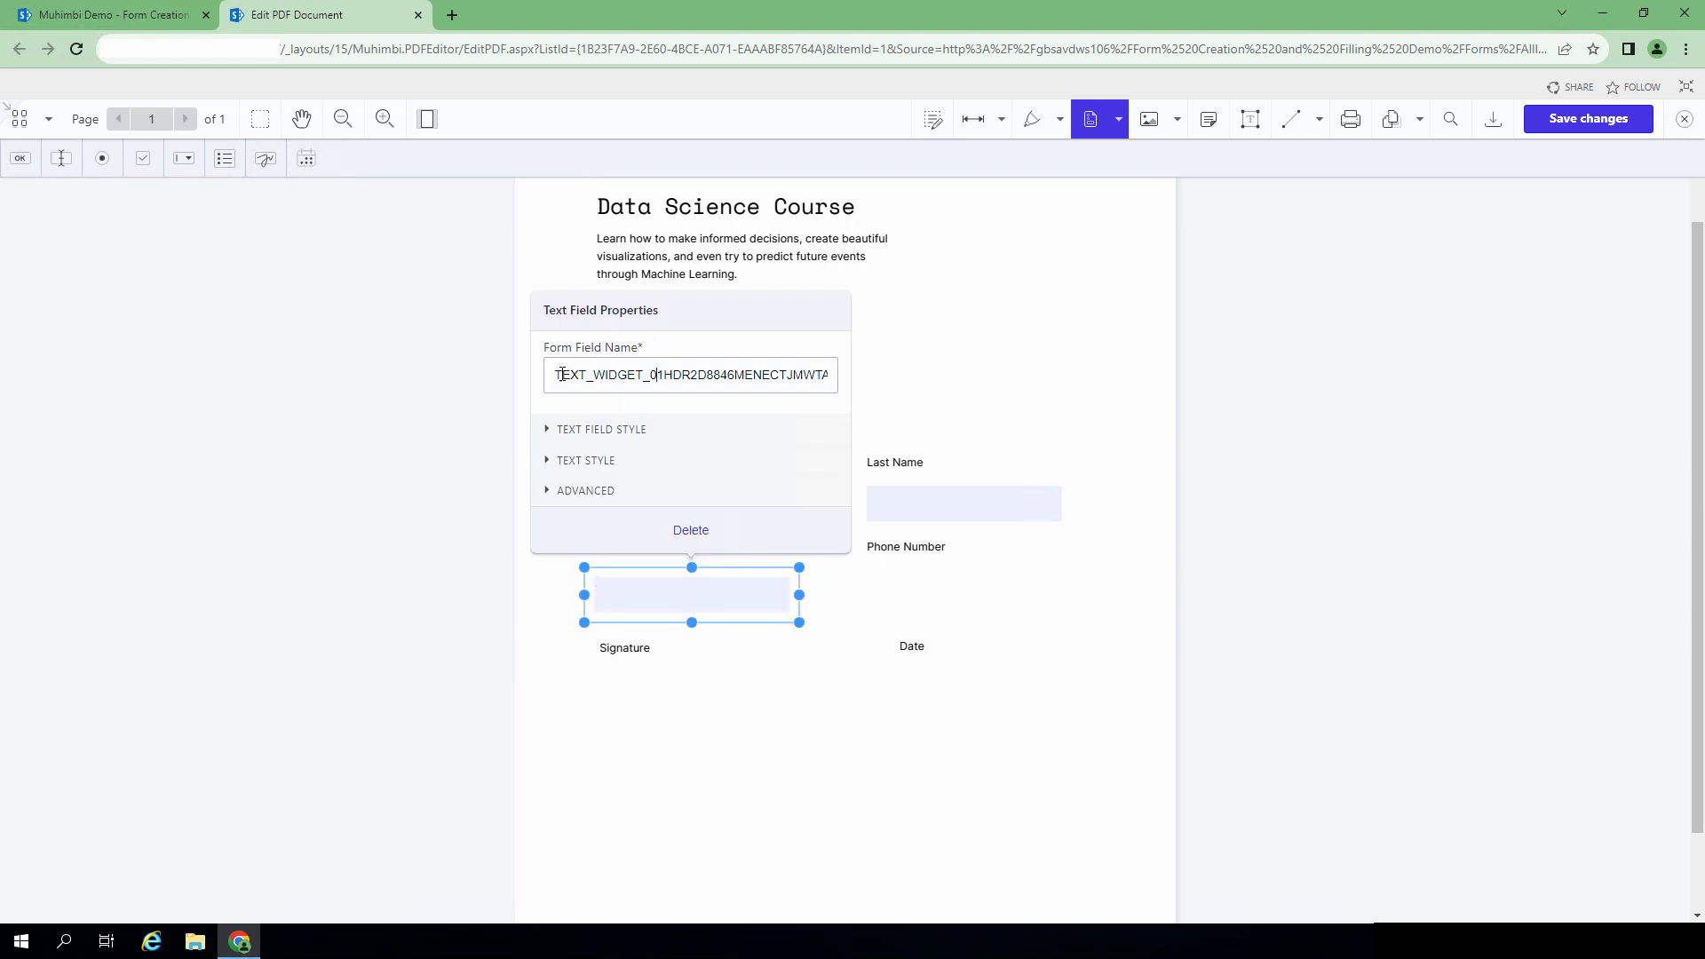
{"action": "left_click_drag", "start_coordinate": [556, 378], "coordinate": [877, 377]}
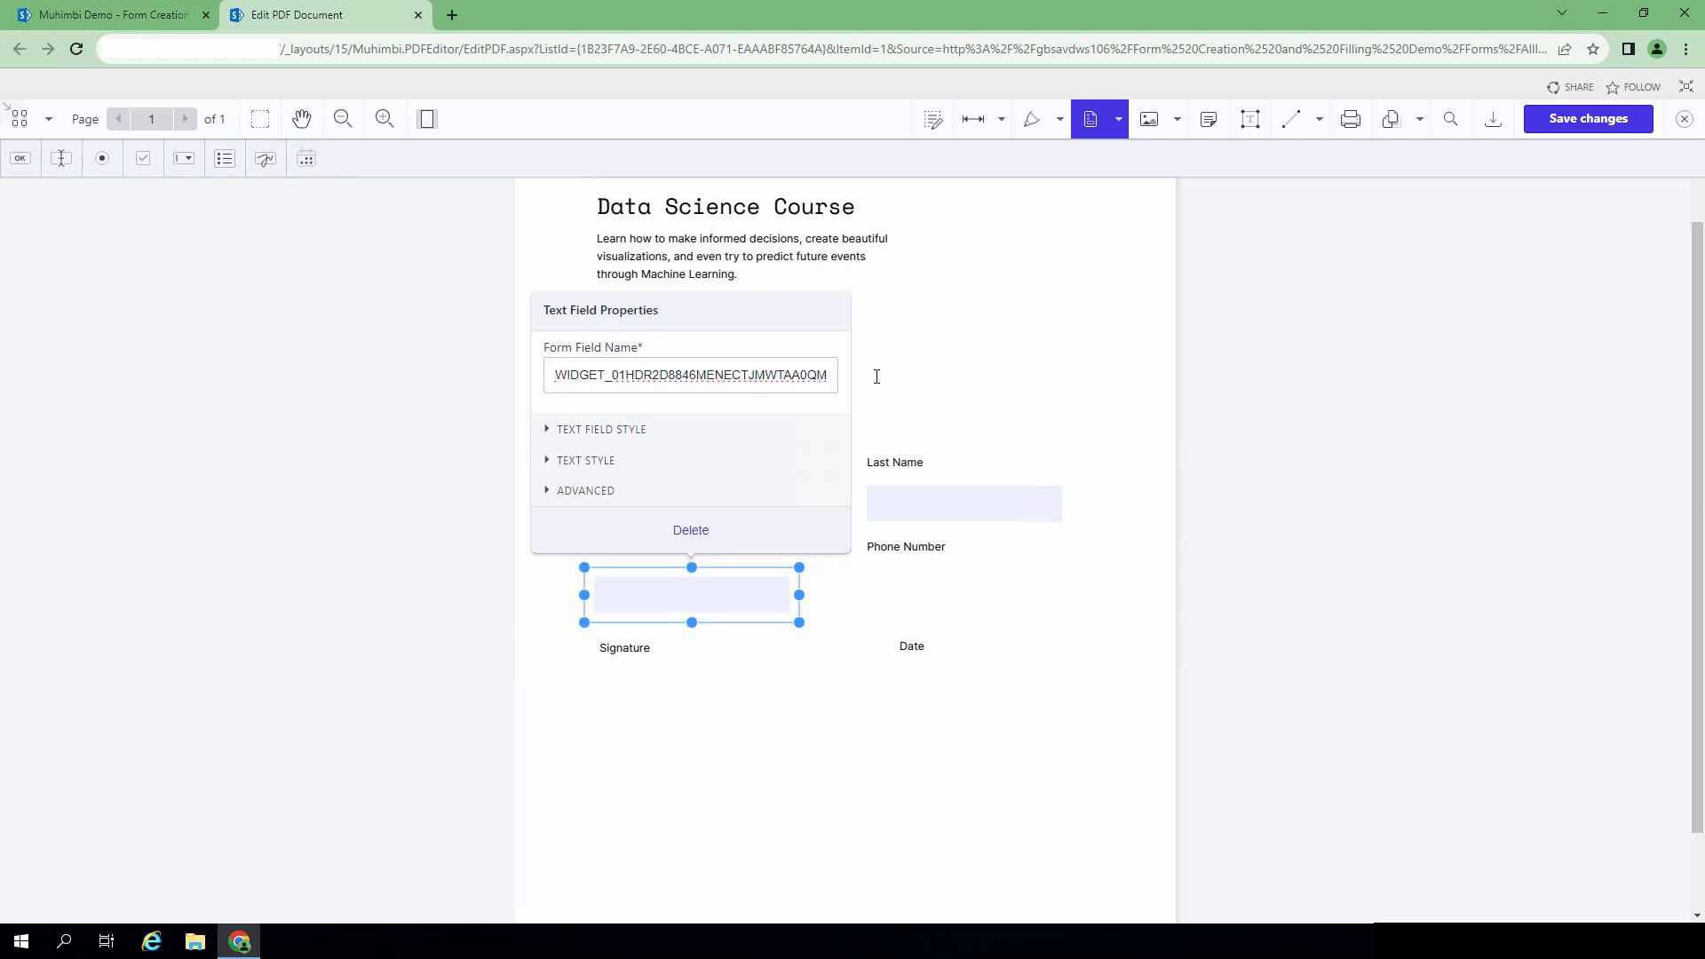
{"action": "key", "text": "ctrl+a"}
{"action": "key", "text": "BackSpace"}
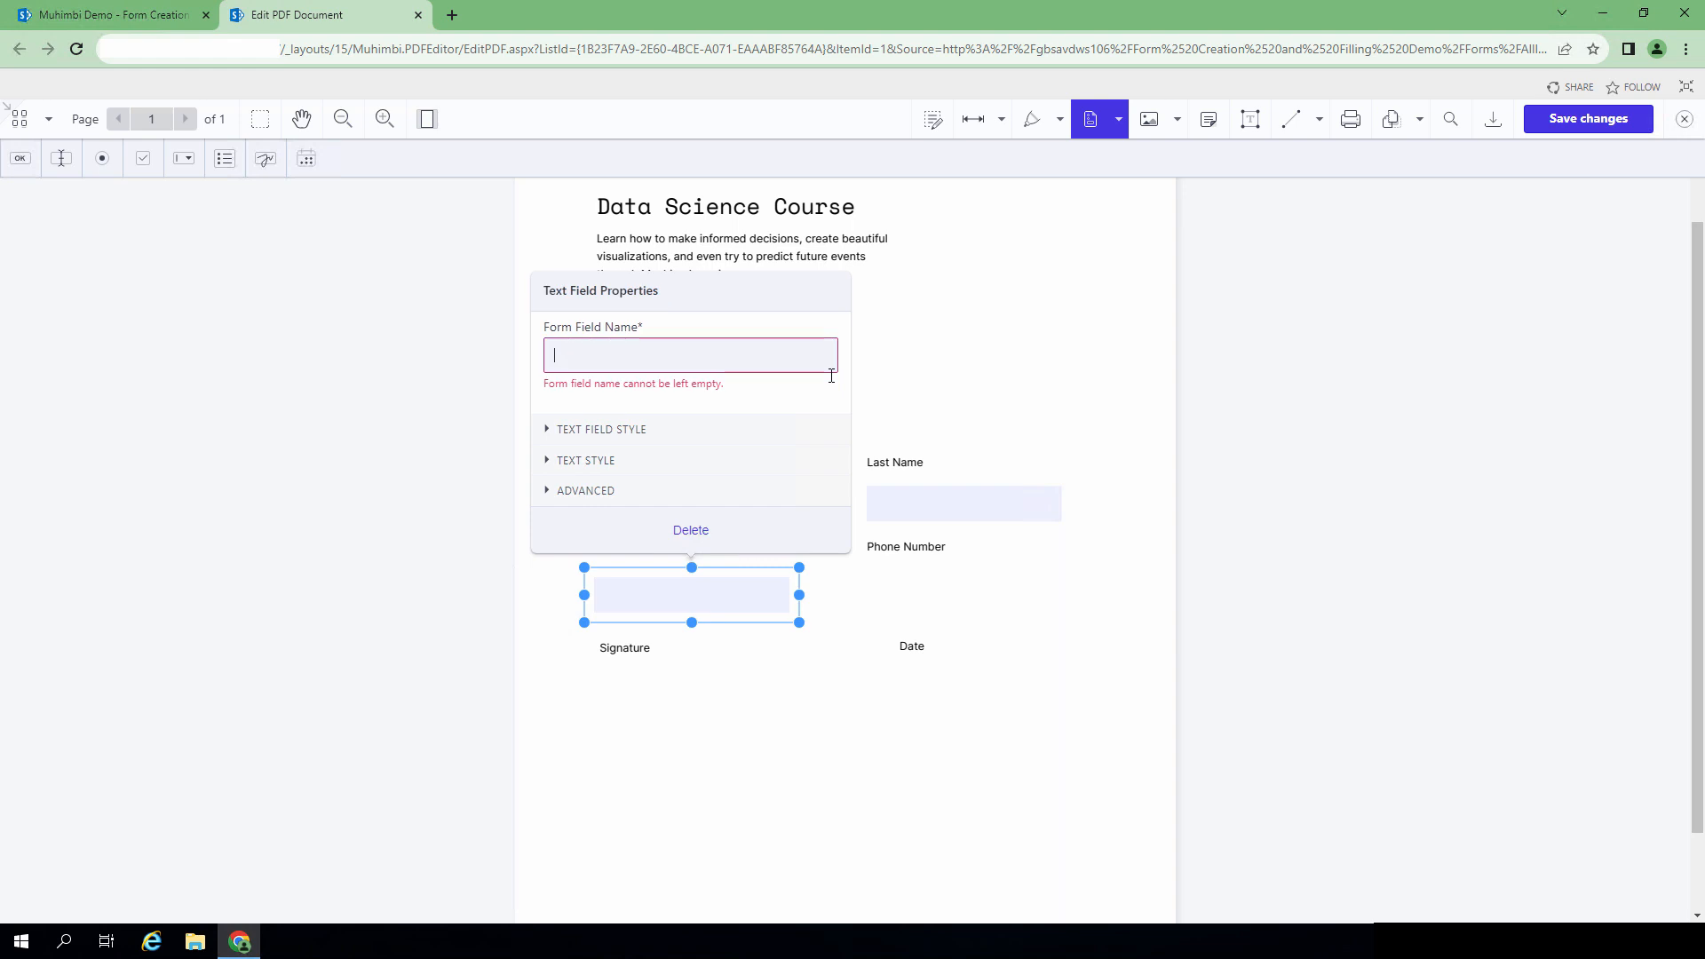
{"action": "type", "text": "TXT"}
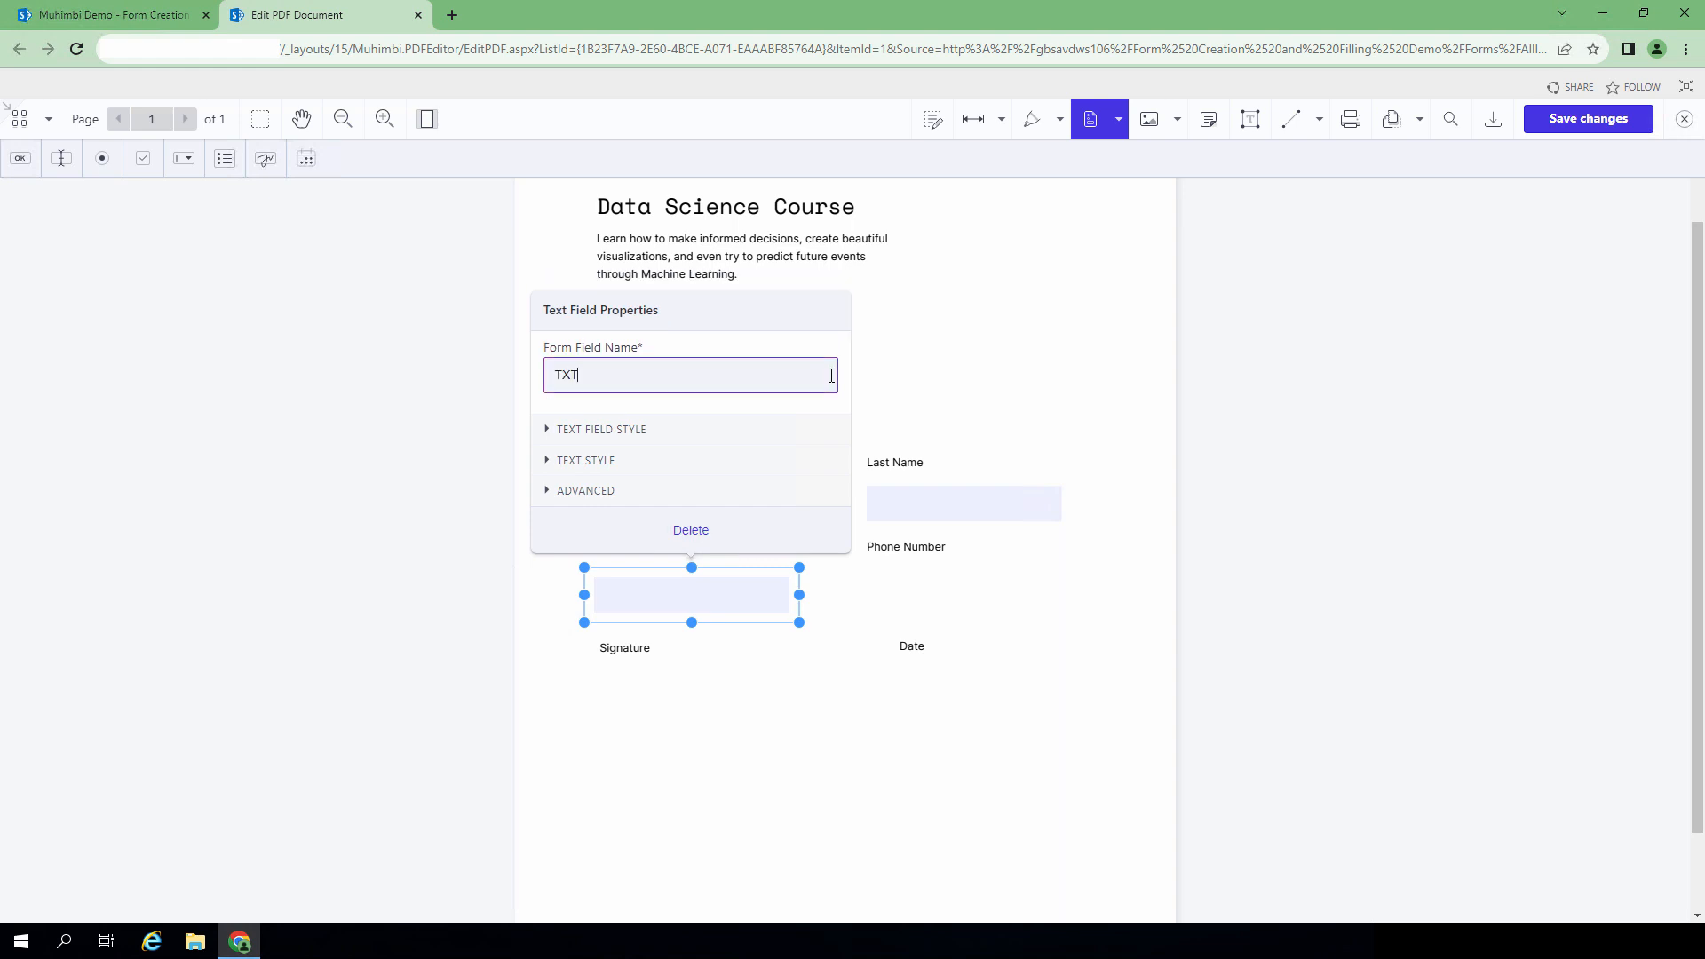
{"action": "type", "text": "_WIDGET_01HDR2DXRS2MFV47MSRQF7"}
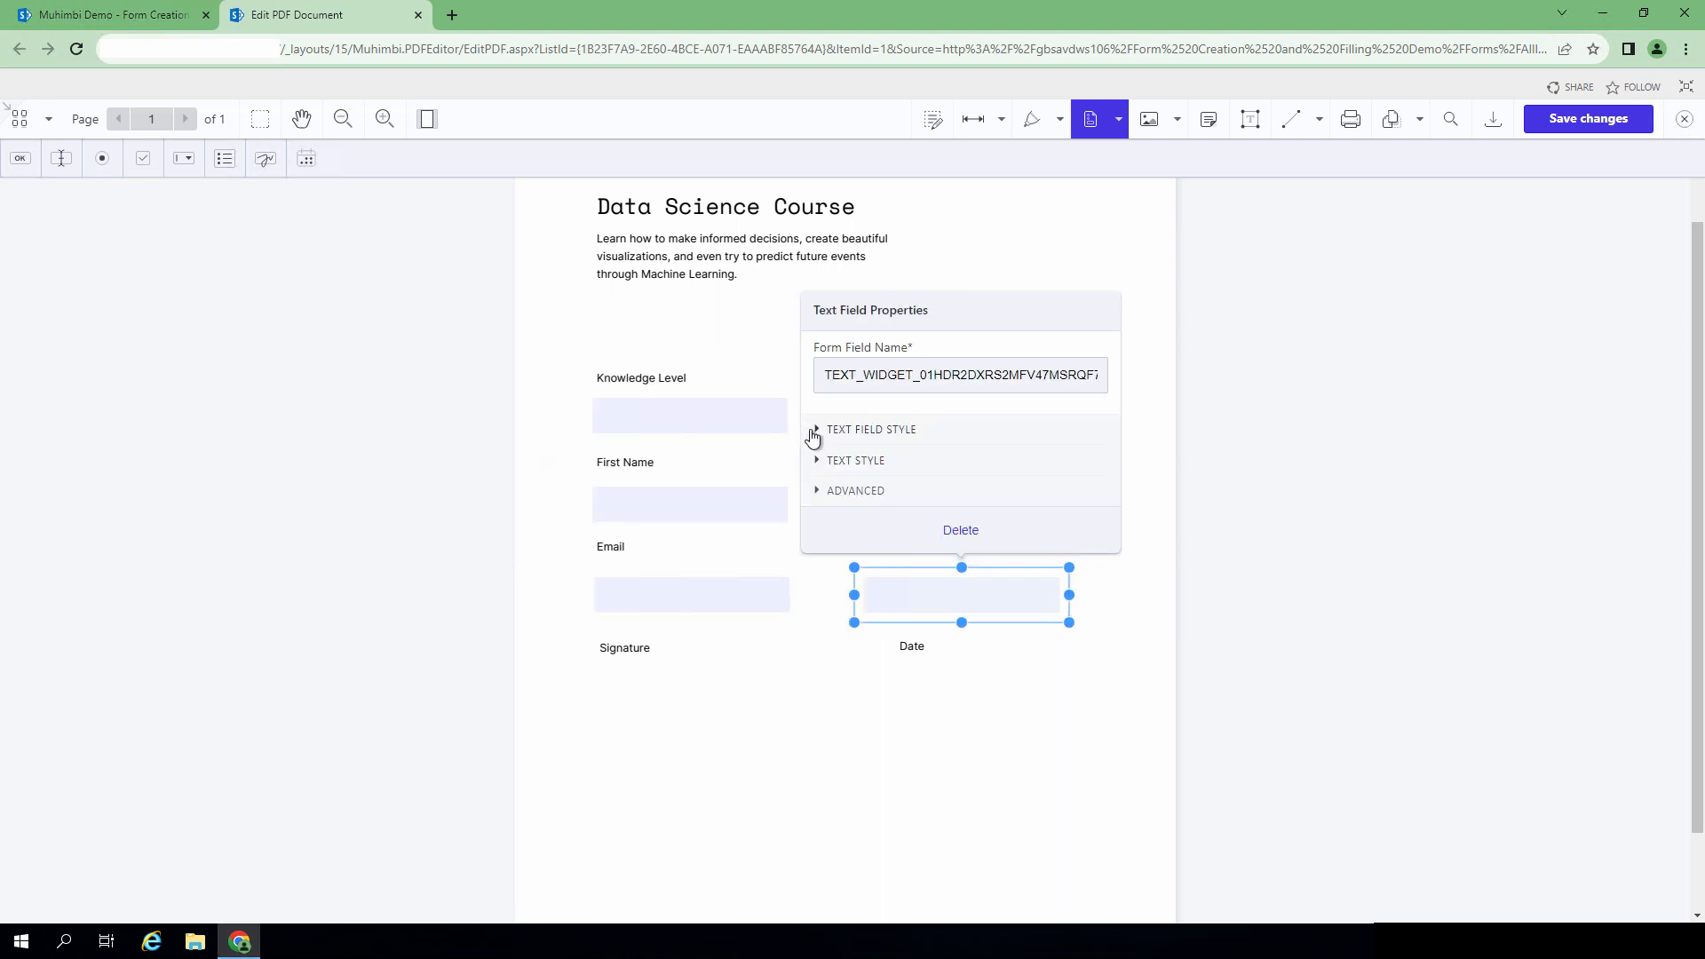
{"action": "left_click", "coordinate": [814, 434]}
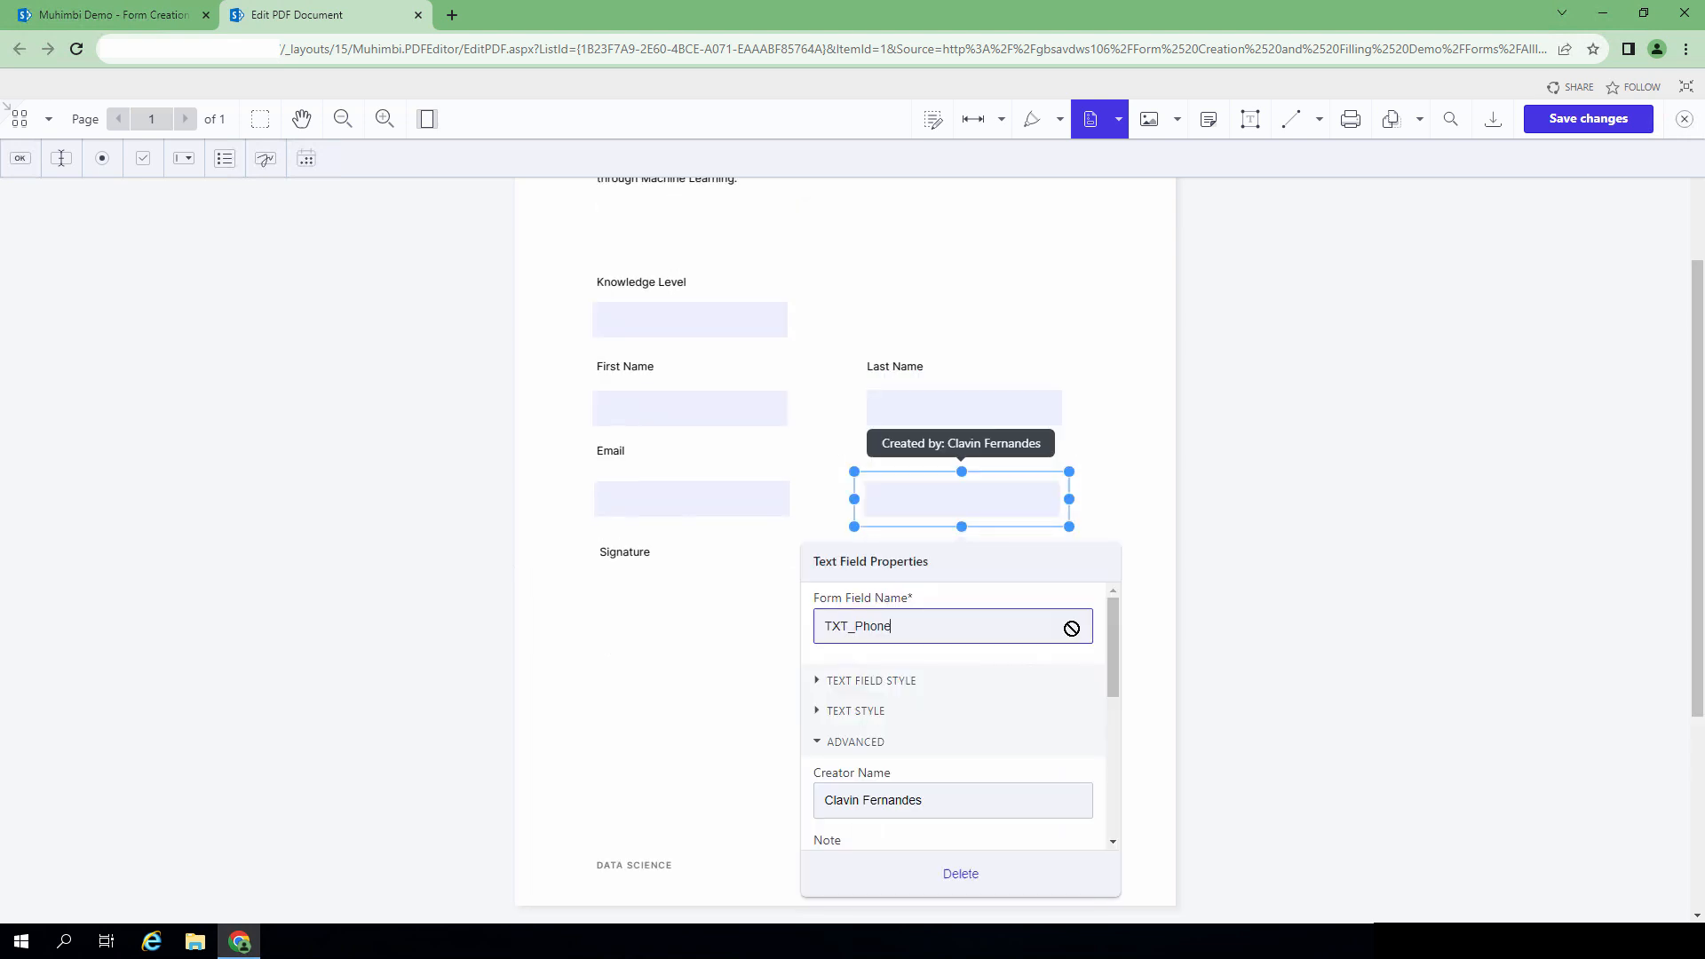
{"action": "left_click", "coordinate": [1111, 488]}
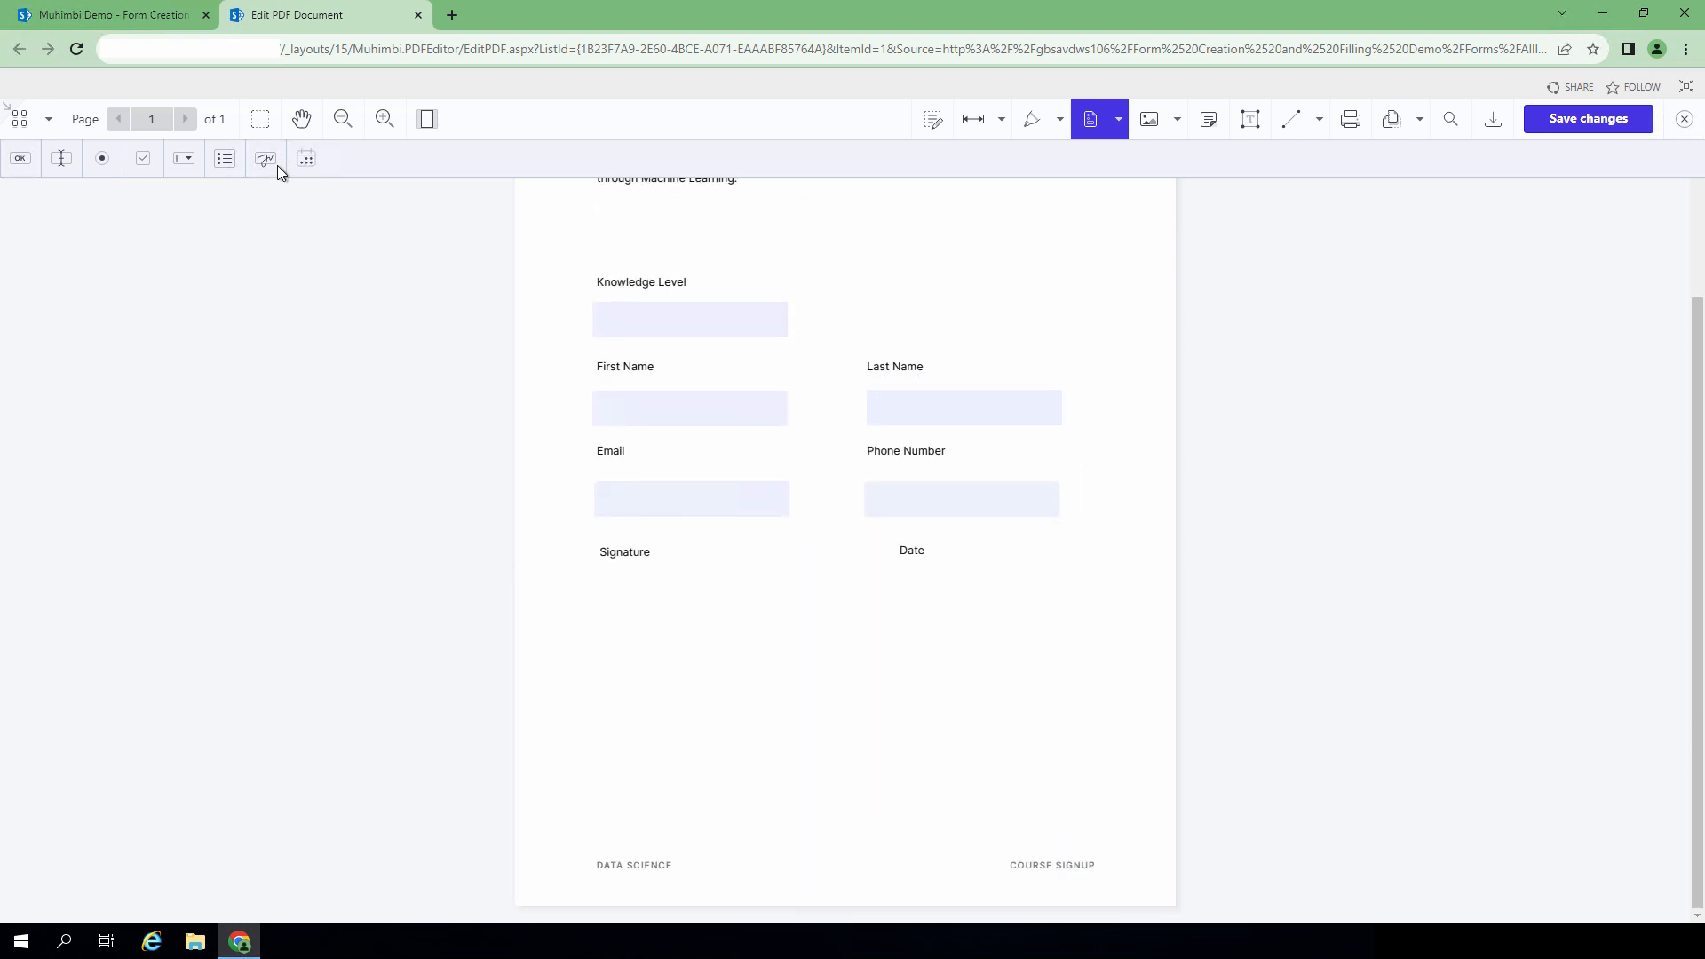
Step: Place a signature field under Signature and a yyyy-mm-dd date field under Date
{"action": "left_click", "coordinate": [266, 167]}
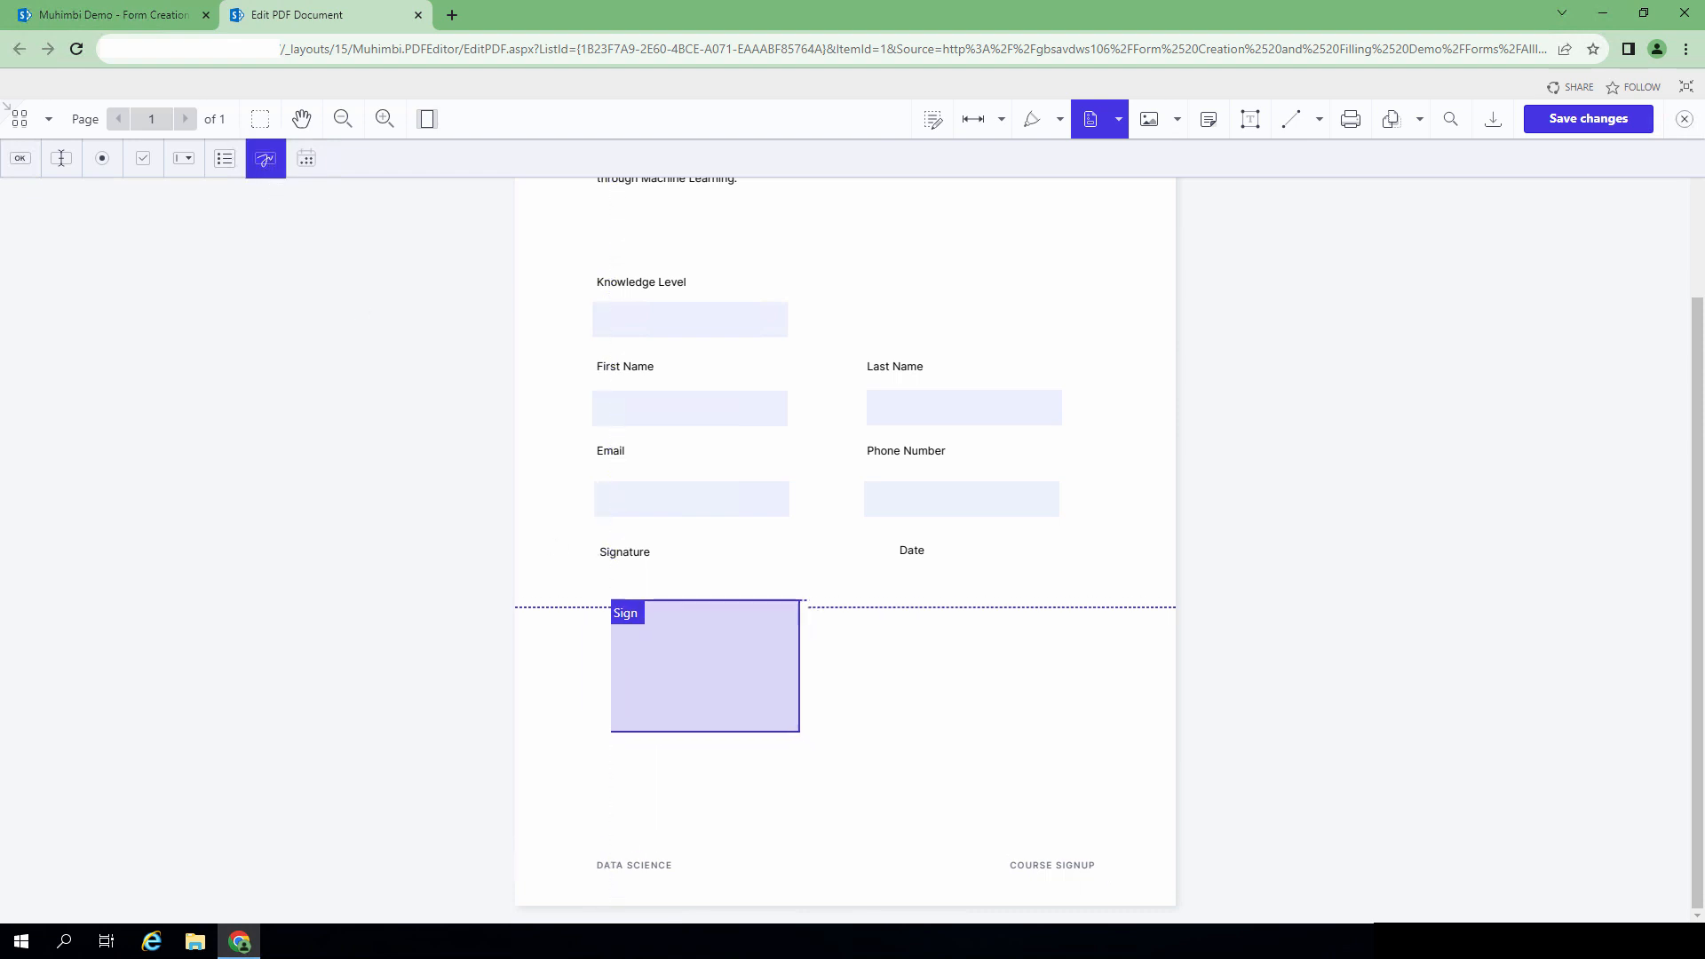
{"action": "left_click", "coordinate": [596, 582]}
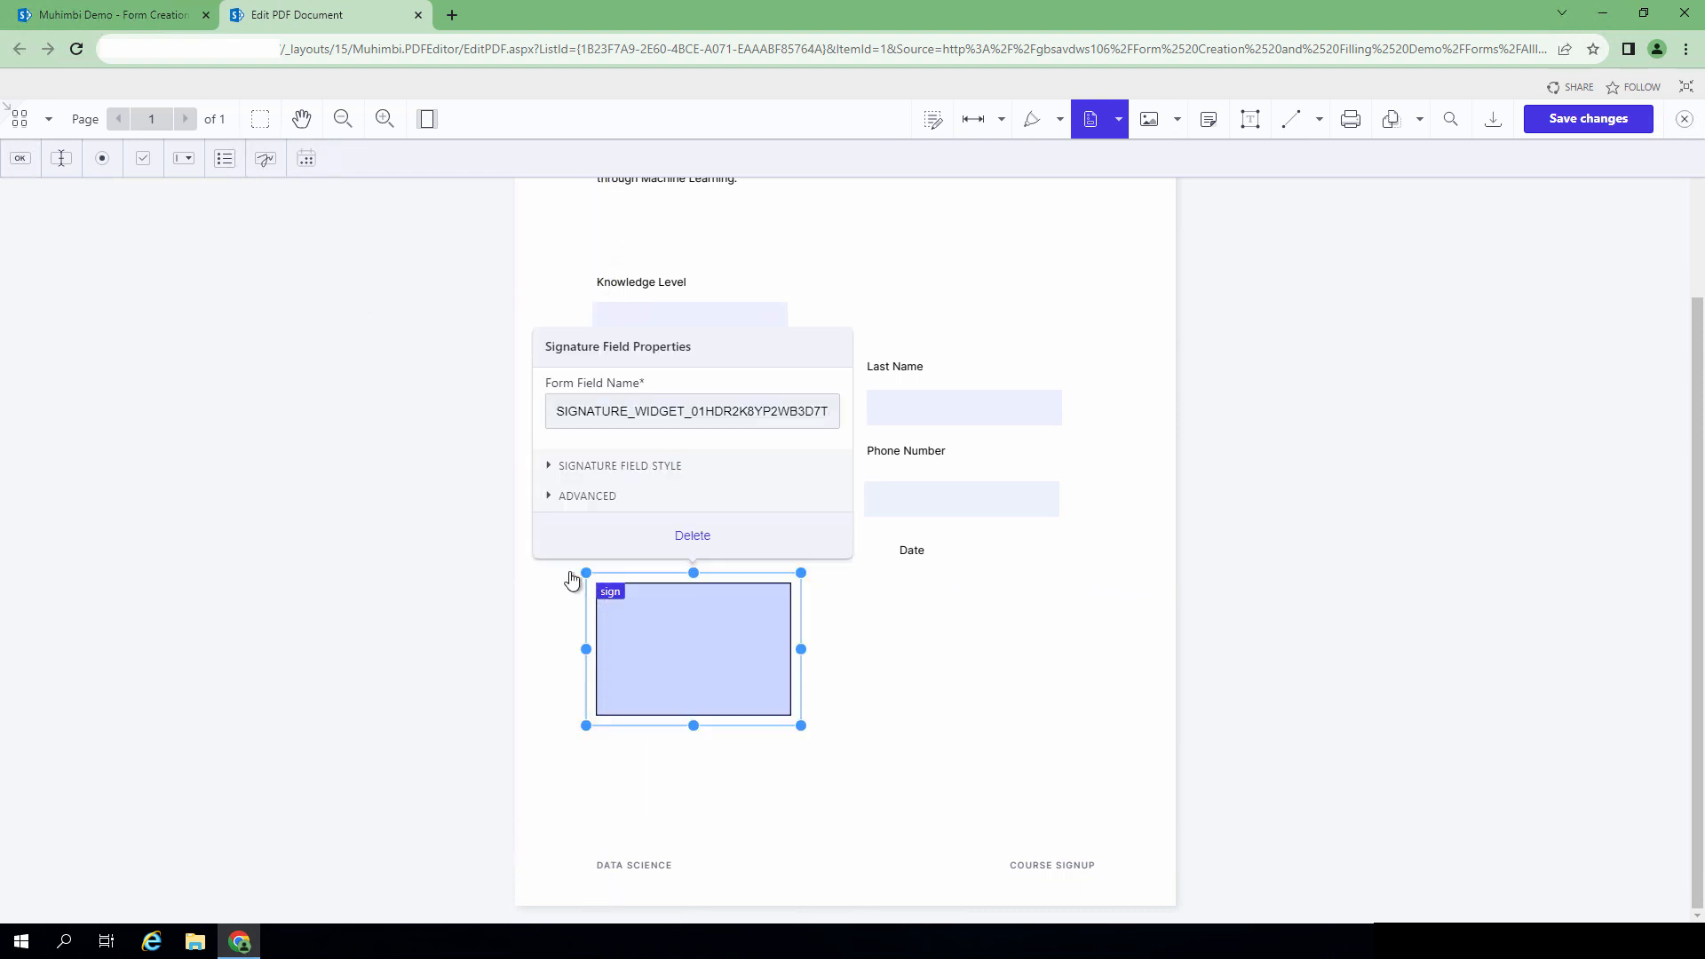
{"action": "left_click", "coordinate": [310, 167]}
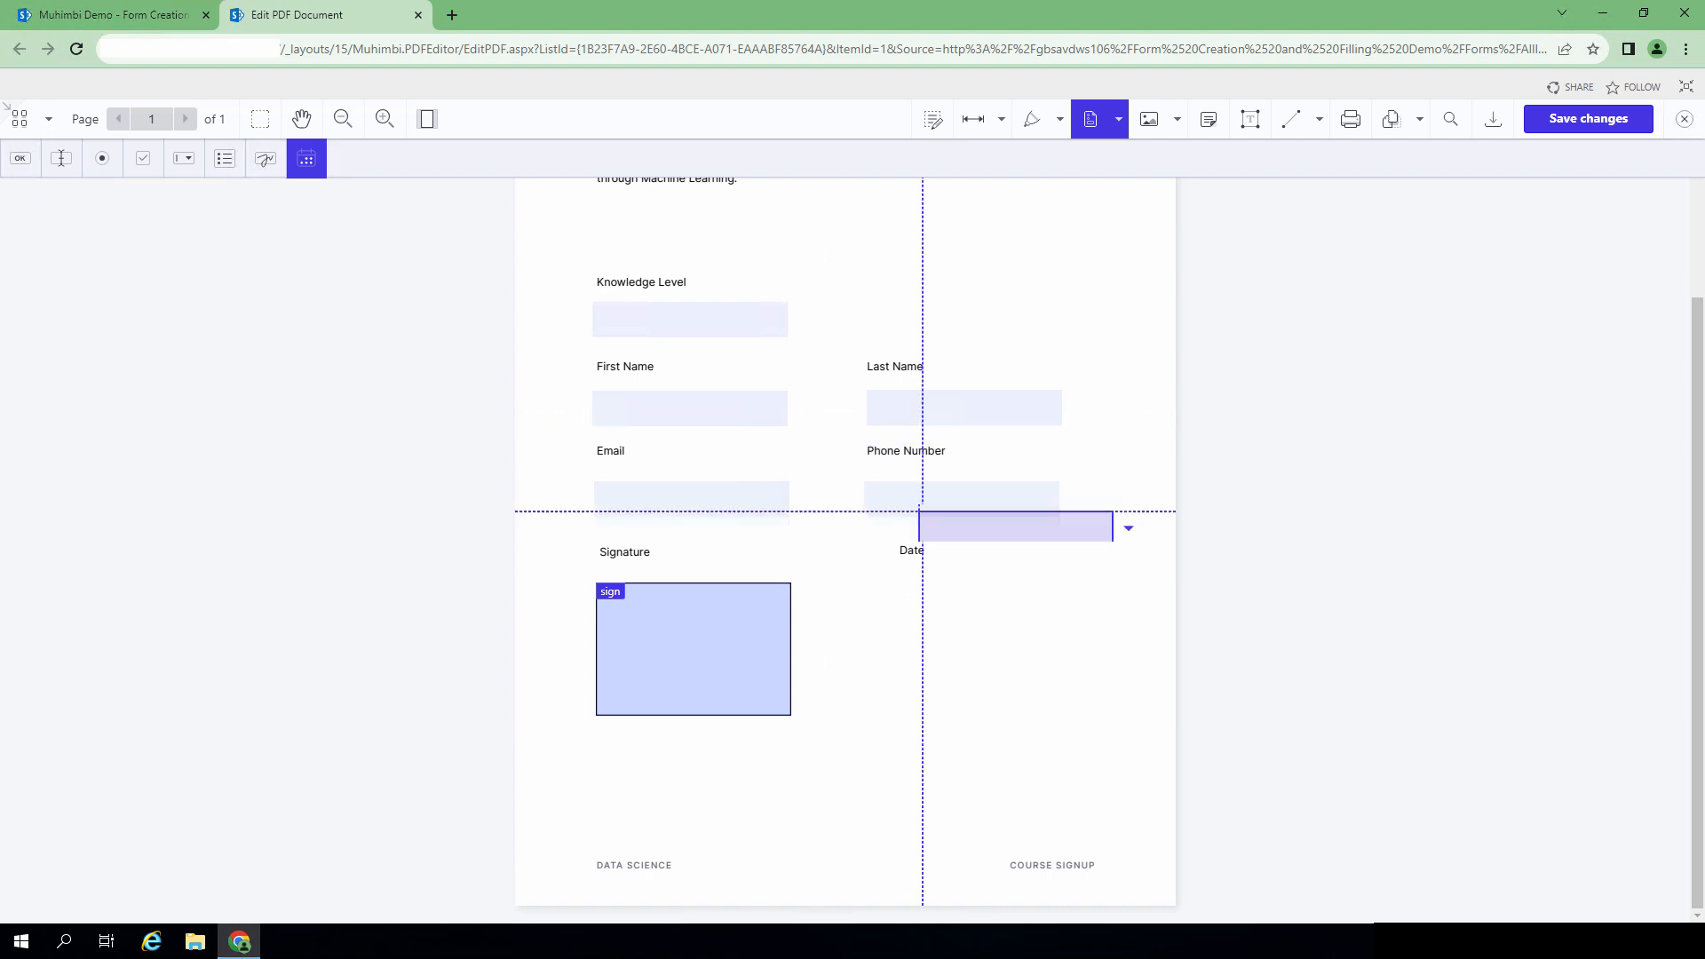
{"action": "left_click", "coordinate": [865, 597]}
{"action": "left_click", "coordinate": [1328, 373]}
{"action": "scroll", "coordinate": [822, 416], "scroll_direction": "up", "scroll_amount": 2}
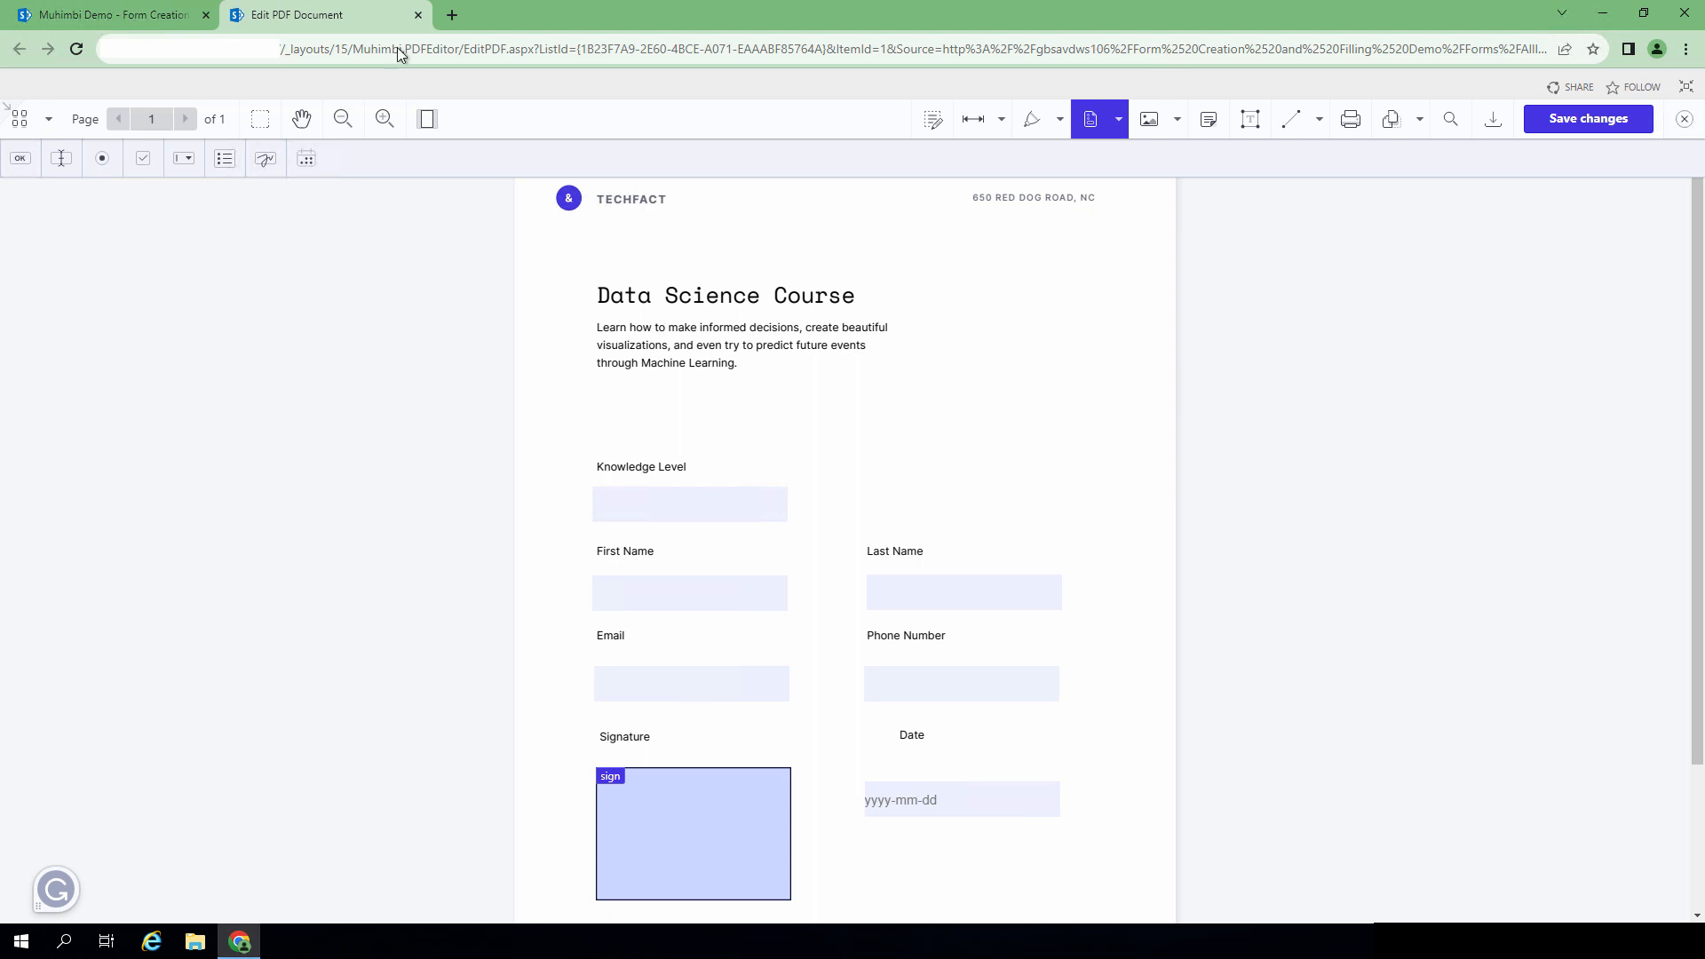
Step: Place a button named _muhimbi_form_submit_button_ labelled Submit below the course description
{"action": "left_click", "coordinate": [27, 168]}
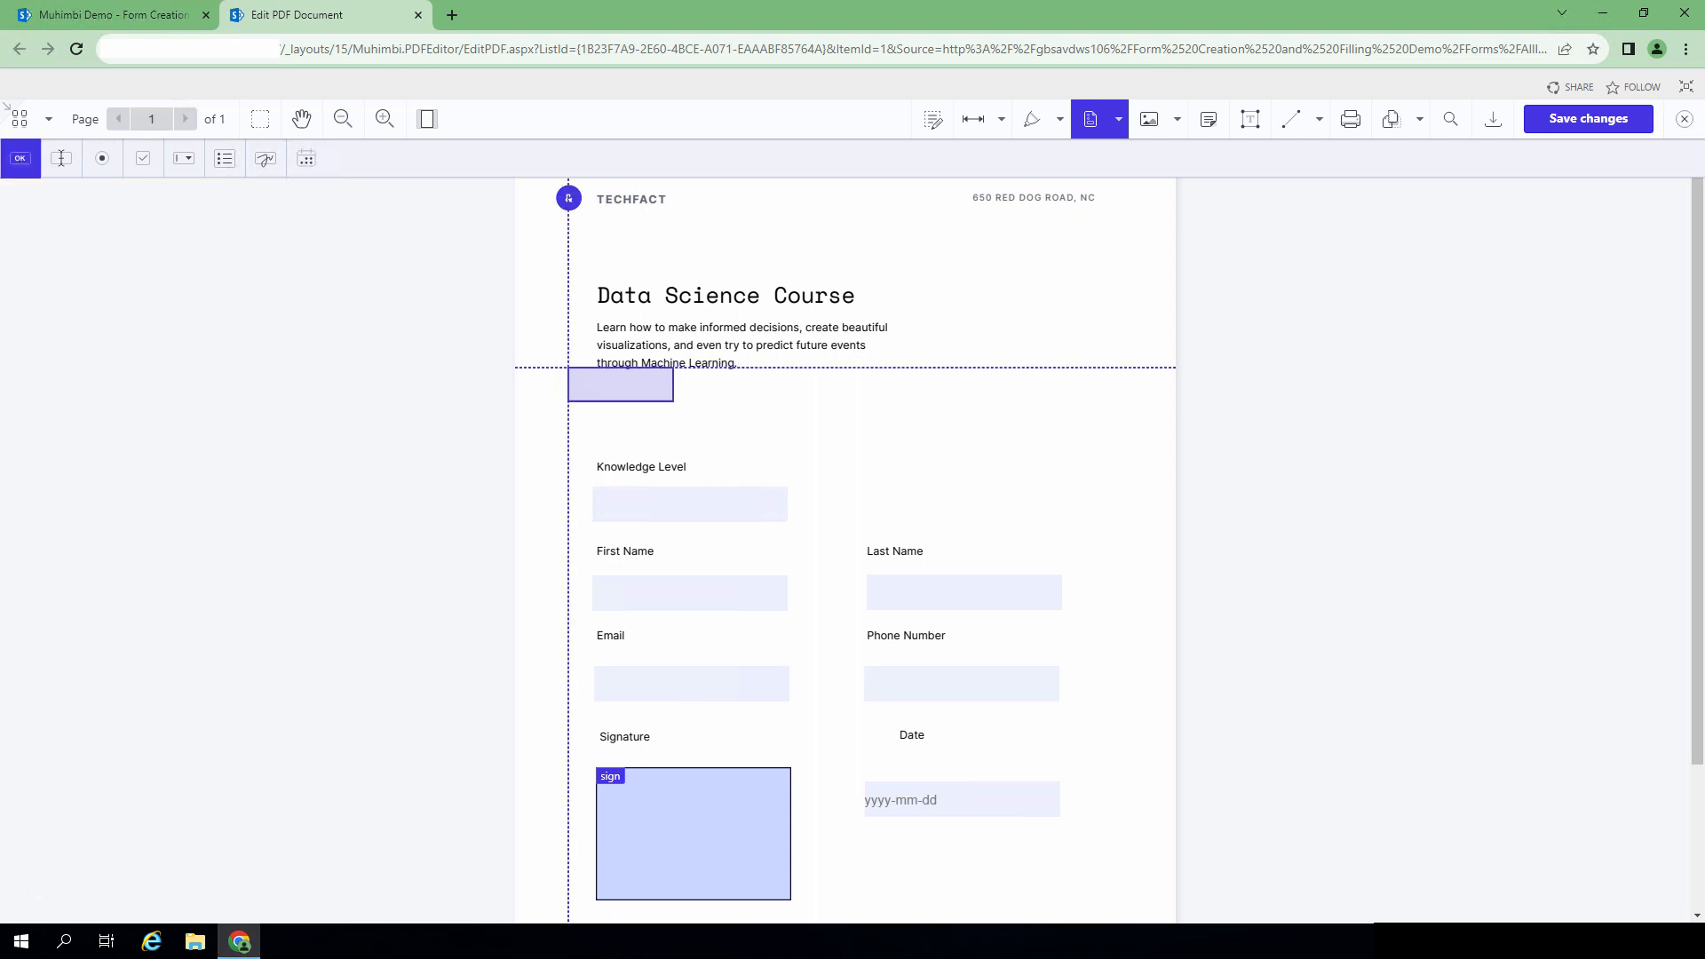
{"action": "left_click", "coordinate": [597, 393]}
{"action": "left_click", "coordinate": [513, 536]}
{"action": "left_click_drag", "start_coordinate": [531, 536], "coordinate": [797, 540]}
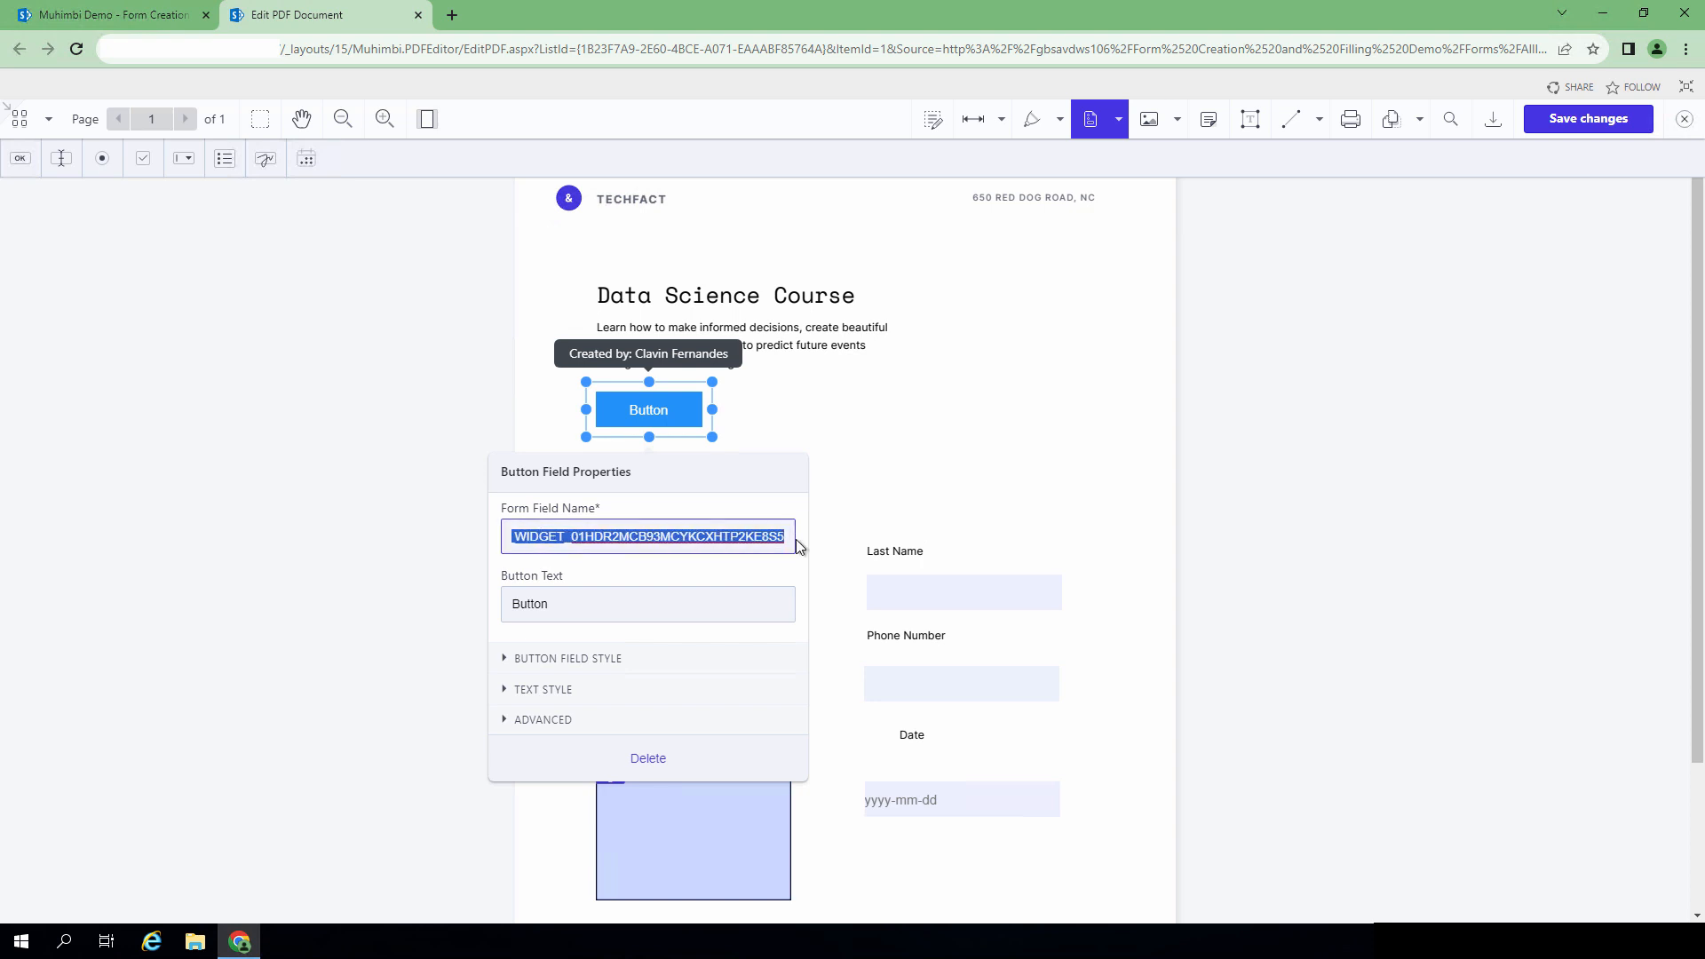
{"action": "key", "text": "BackSpace"}
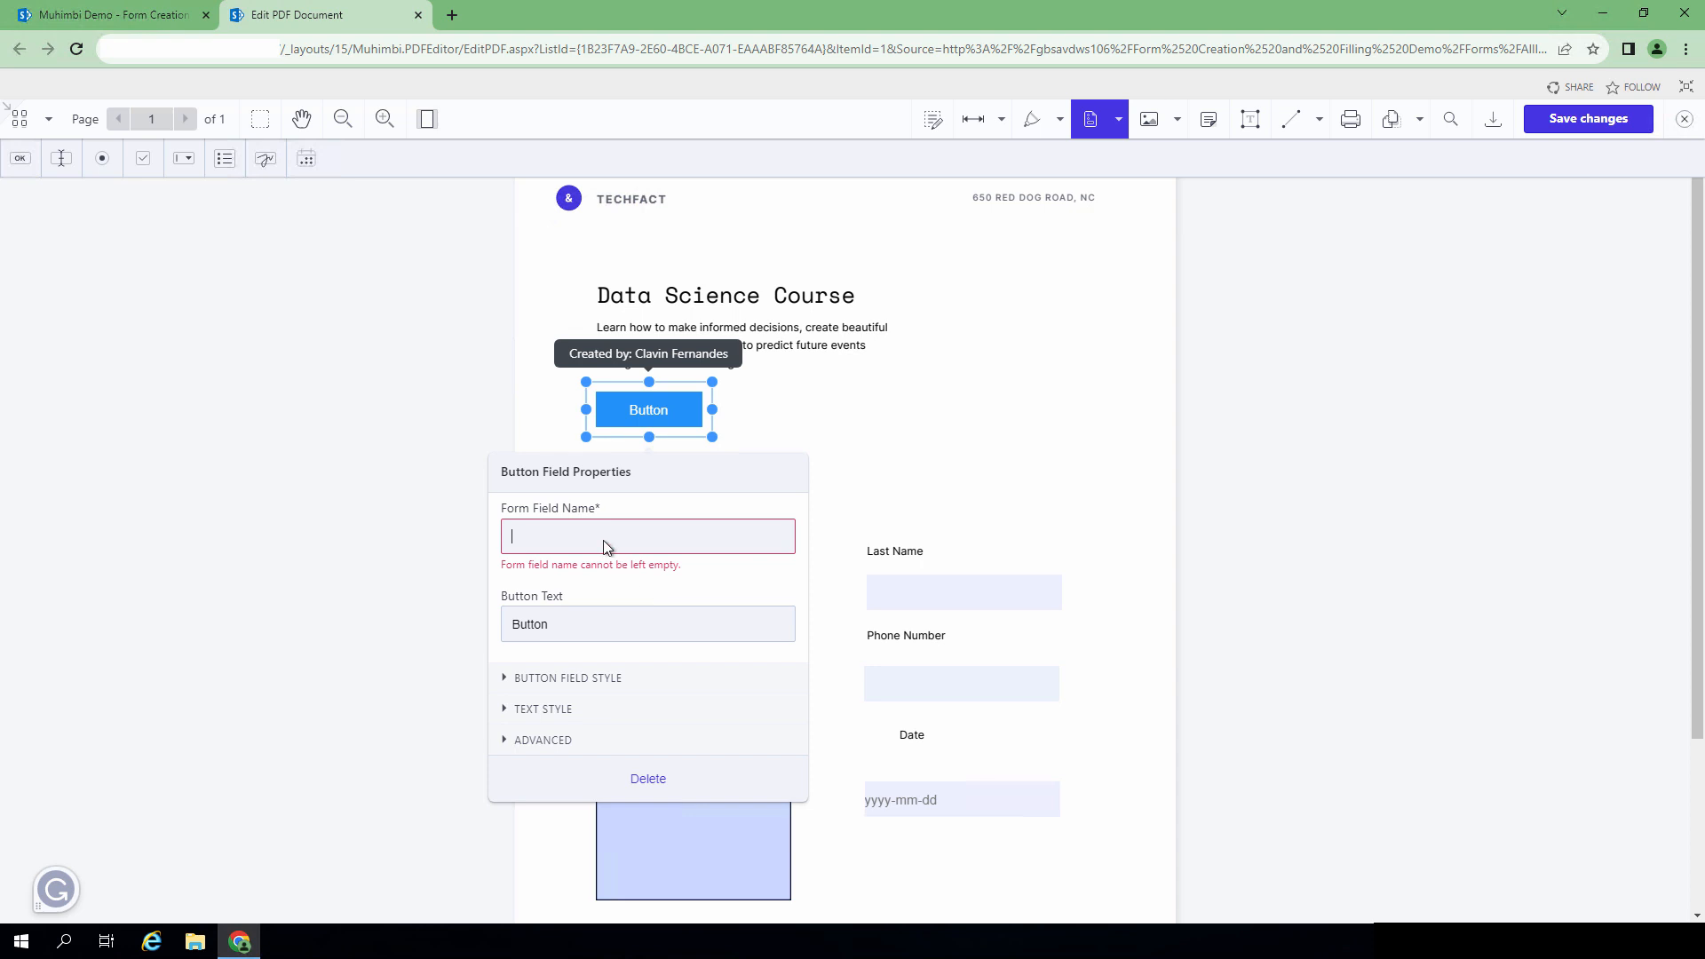
{"action": "type", "text": "_muhimbi_form_submit_button_"}
{"action": "left_click", "coordinate": [561, 602]}
{"action": "double_click", "coordinate": [521, 603]}
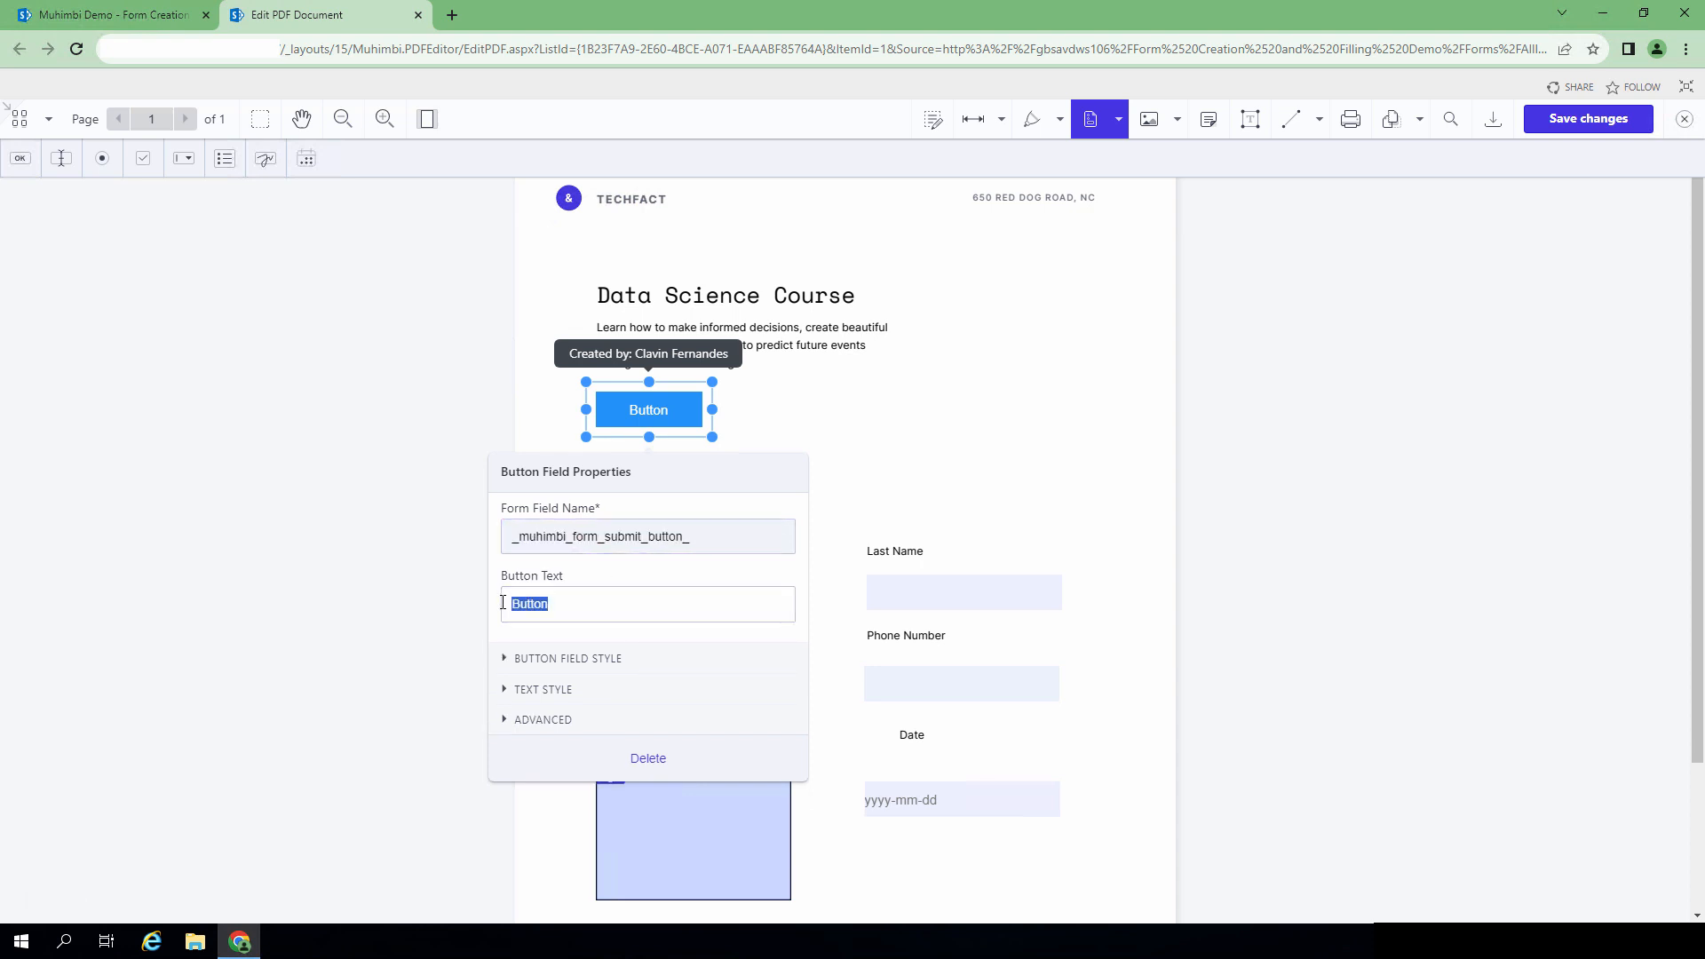
{"action": "type", "text": "Submit"}
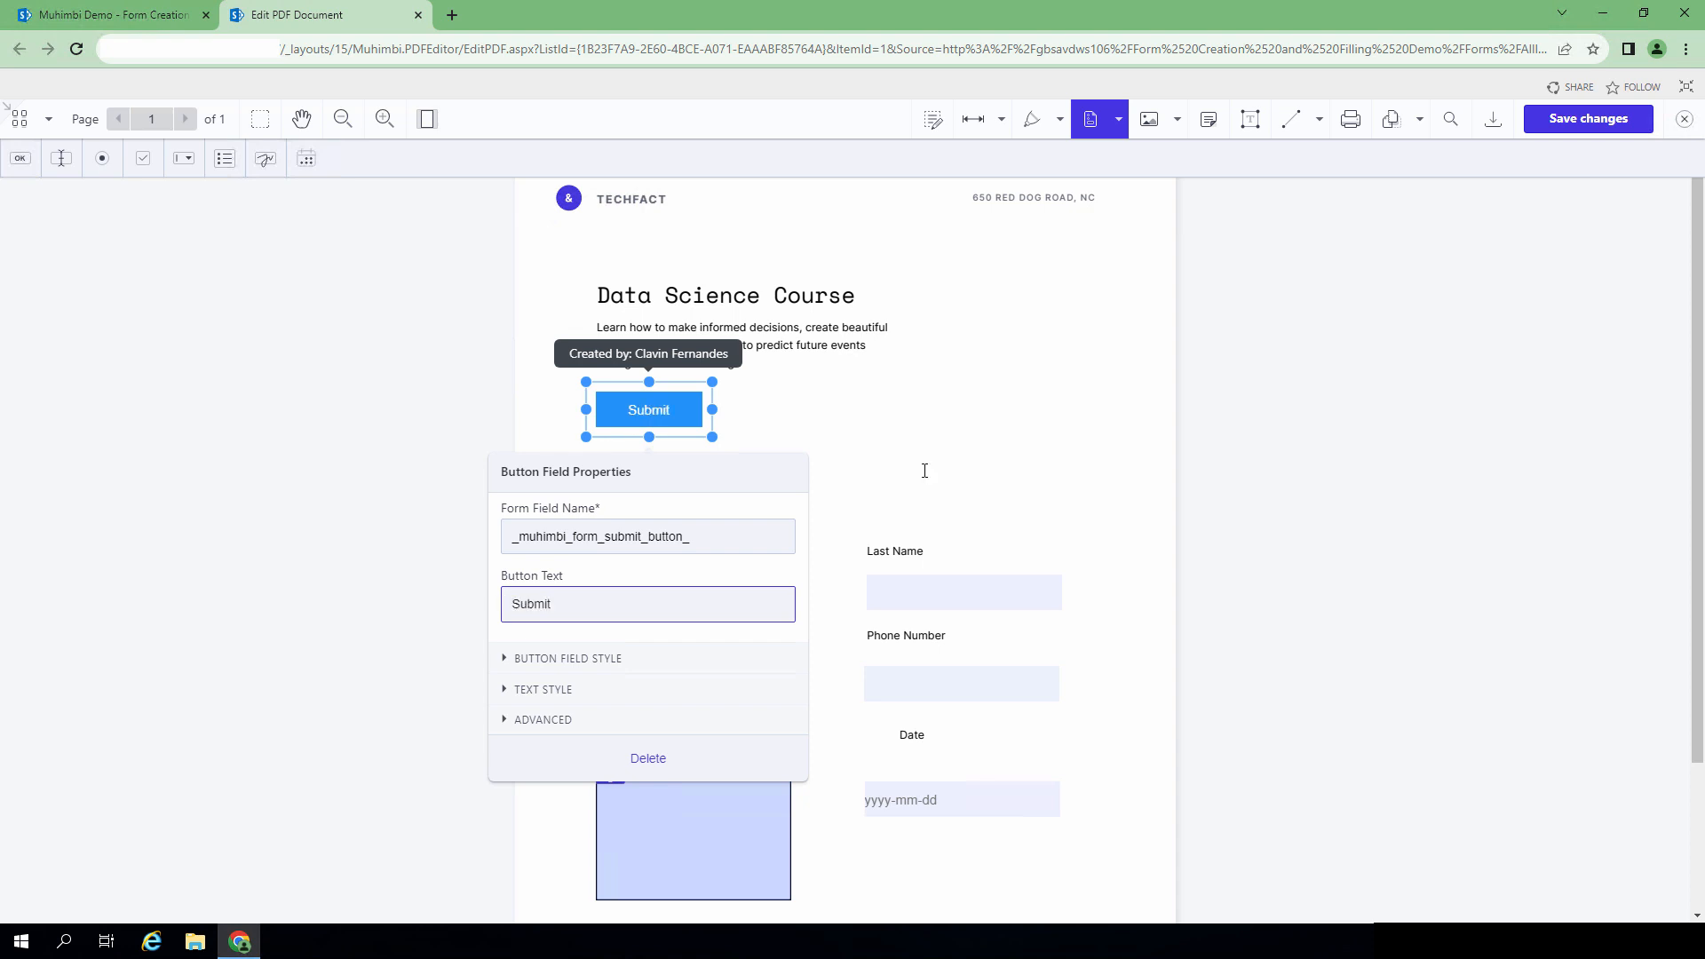
{"action": "left_click", "coordinate": [926, 475]}
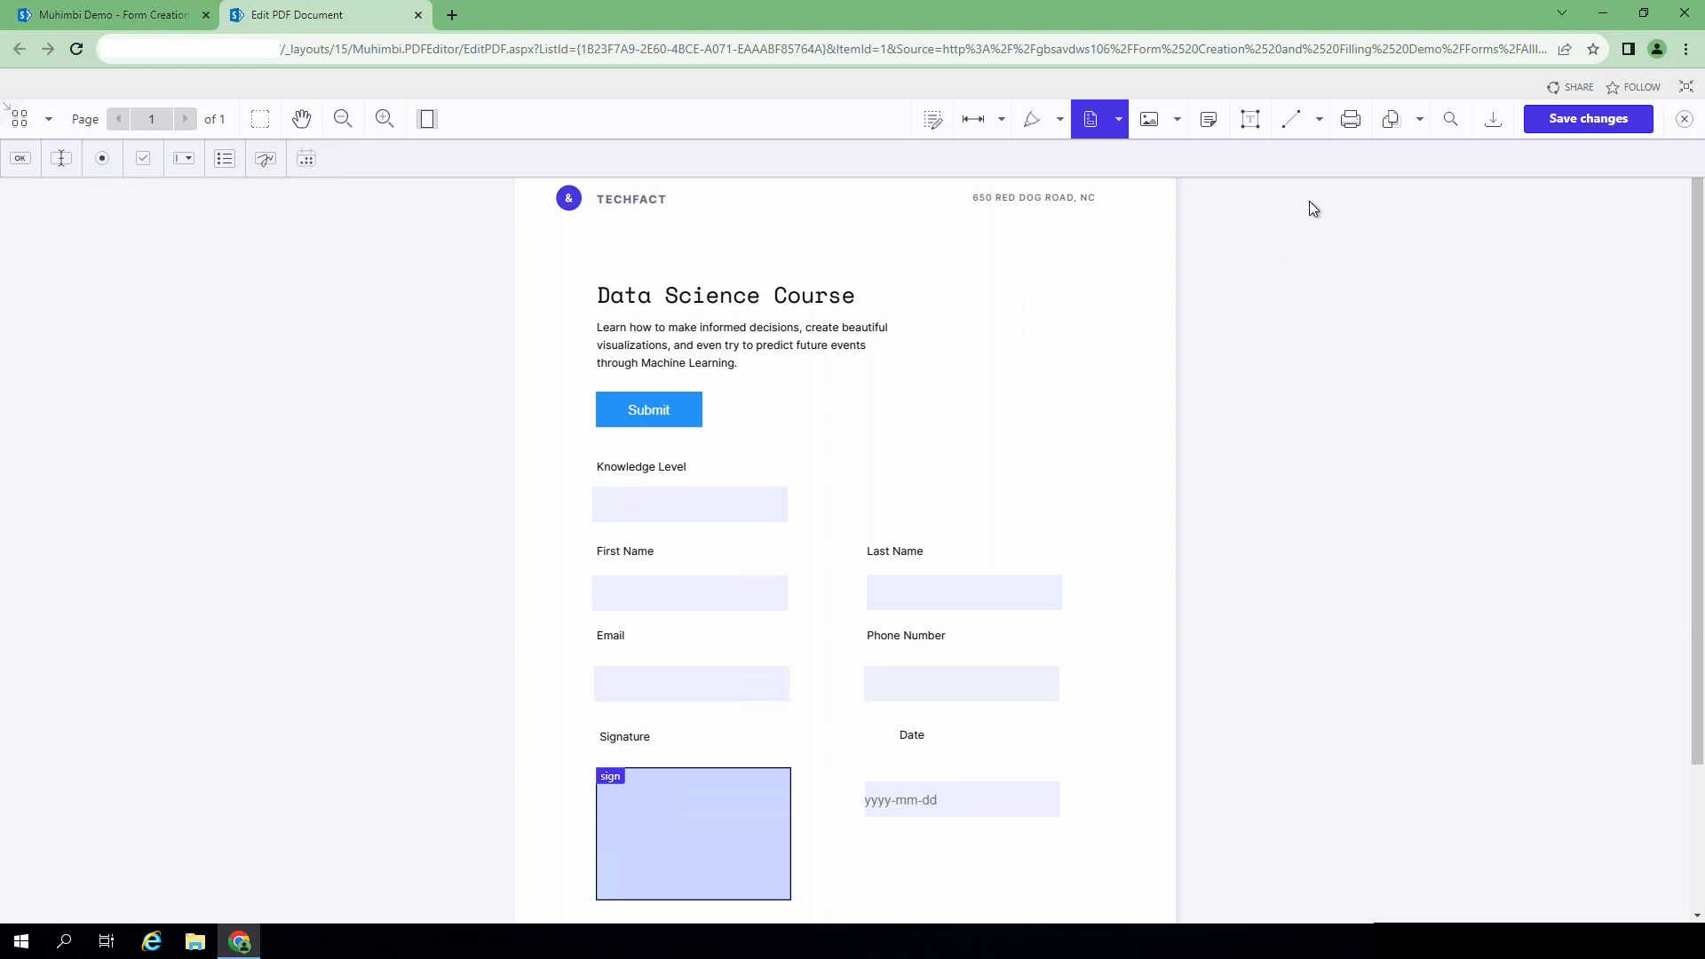
{"action": "left_click", "coordinate": [1615, 122]}
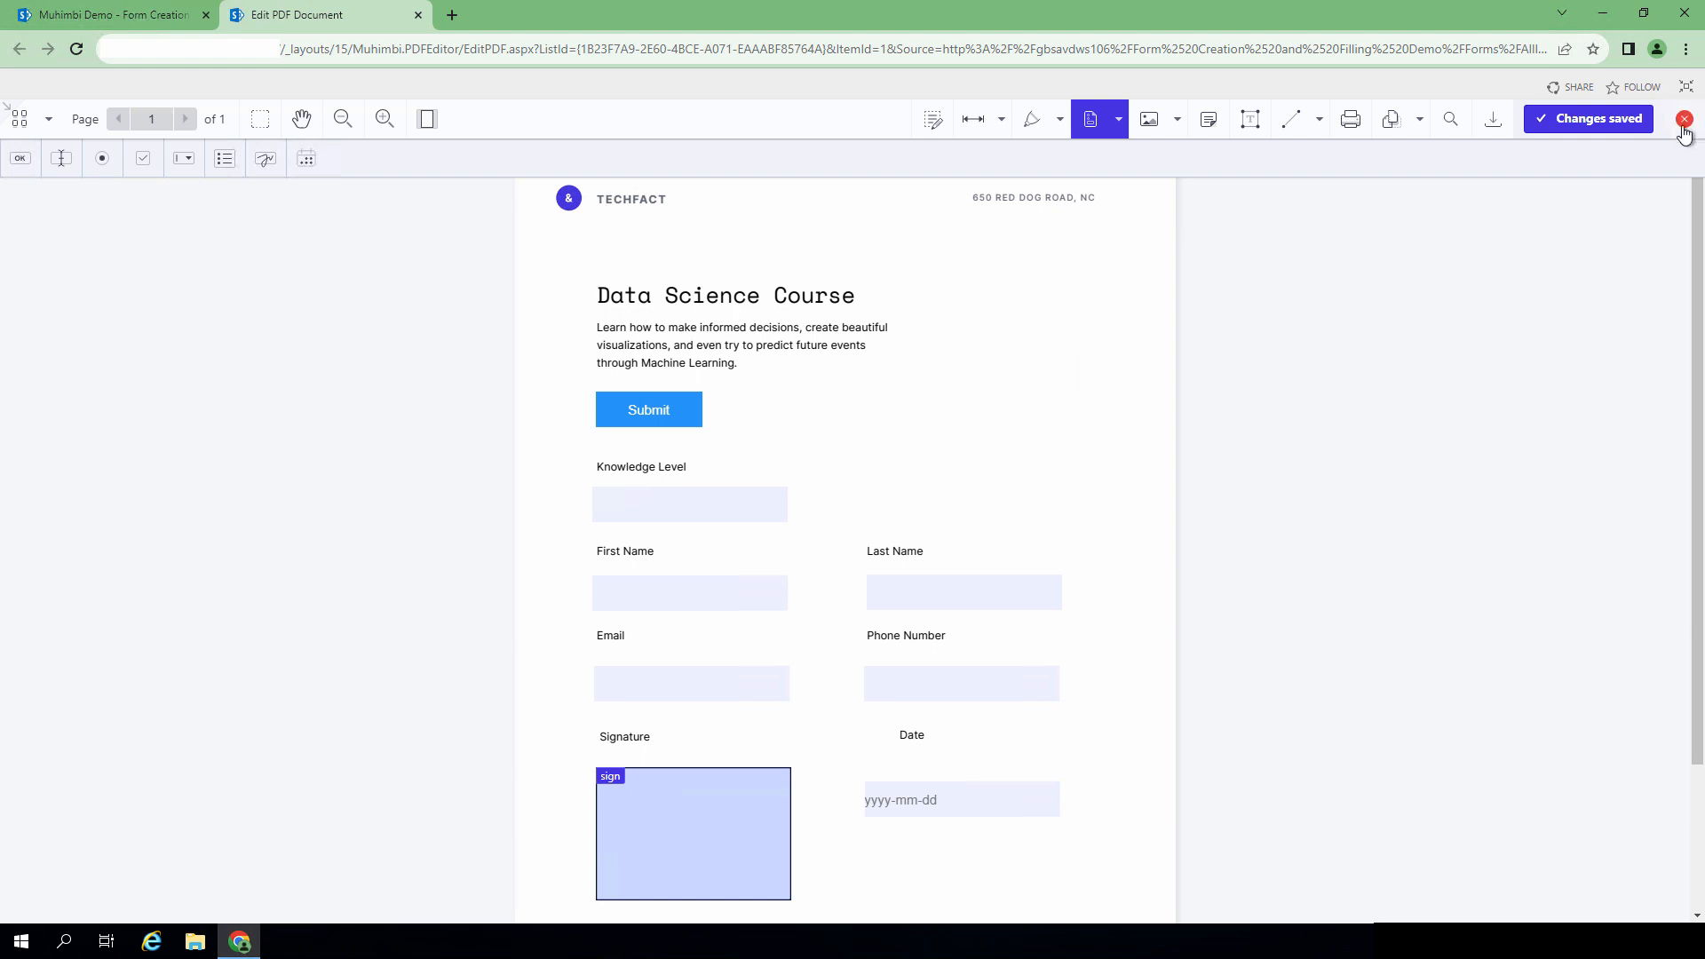
{"action": "left_click", "coordinate": [1685, 125]}
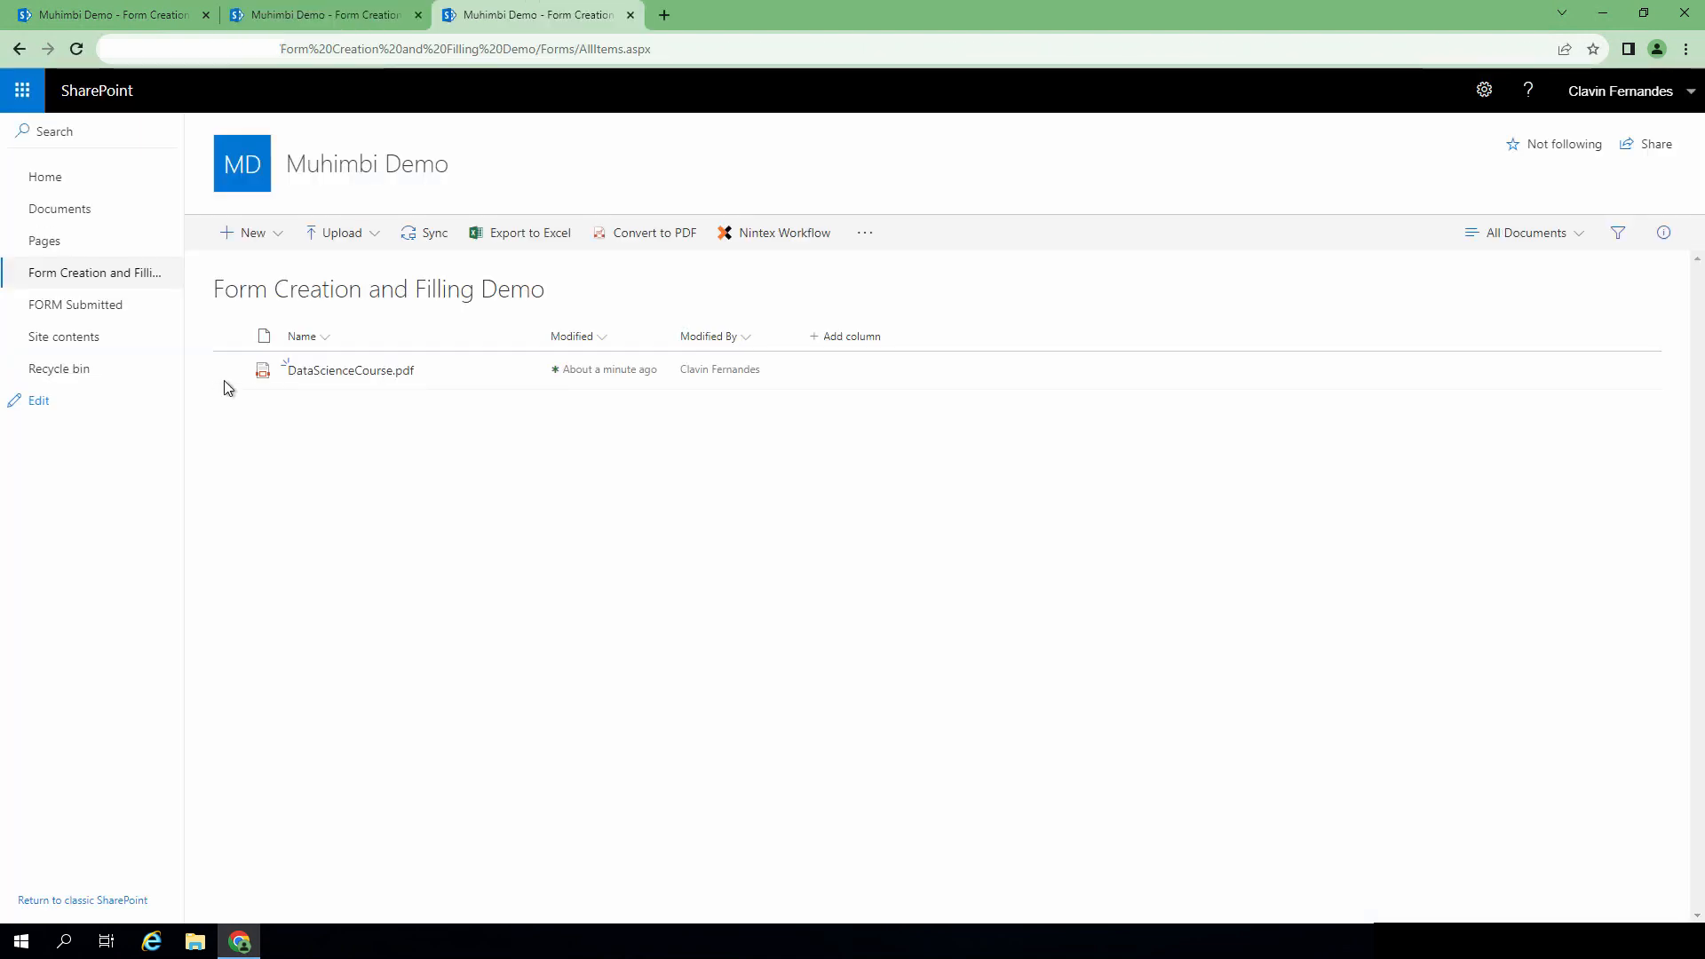
{"action": "left_click", "coordinate": [229, 371]}
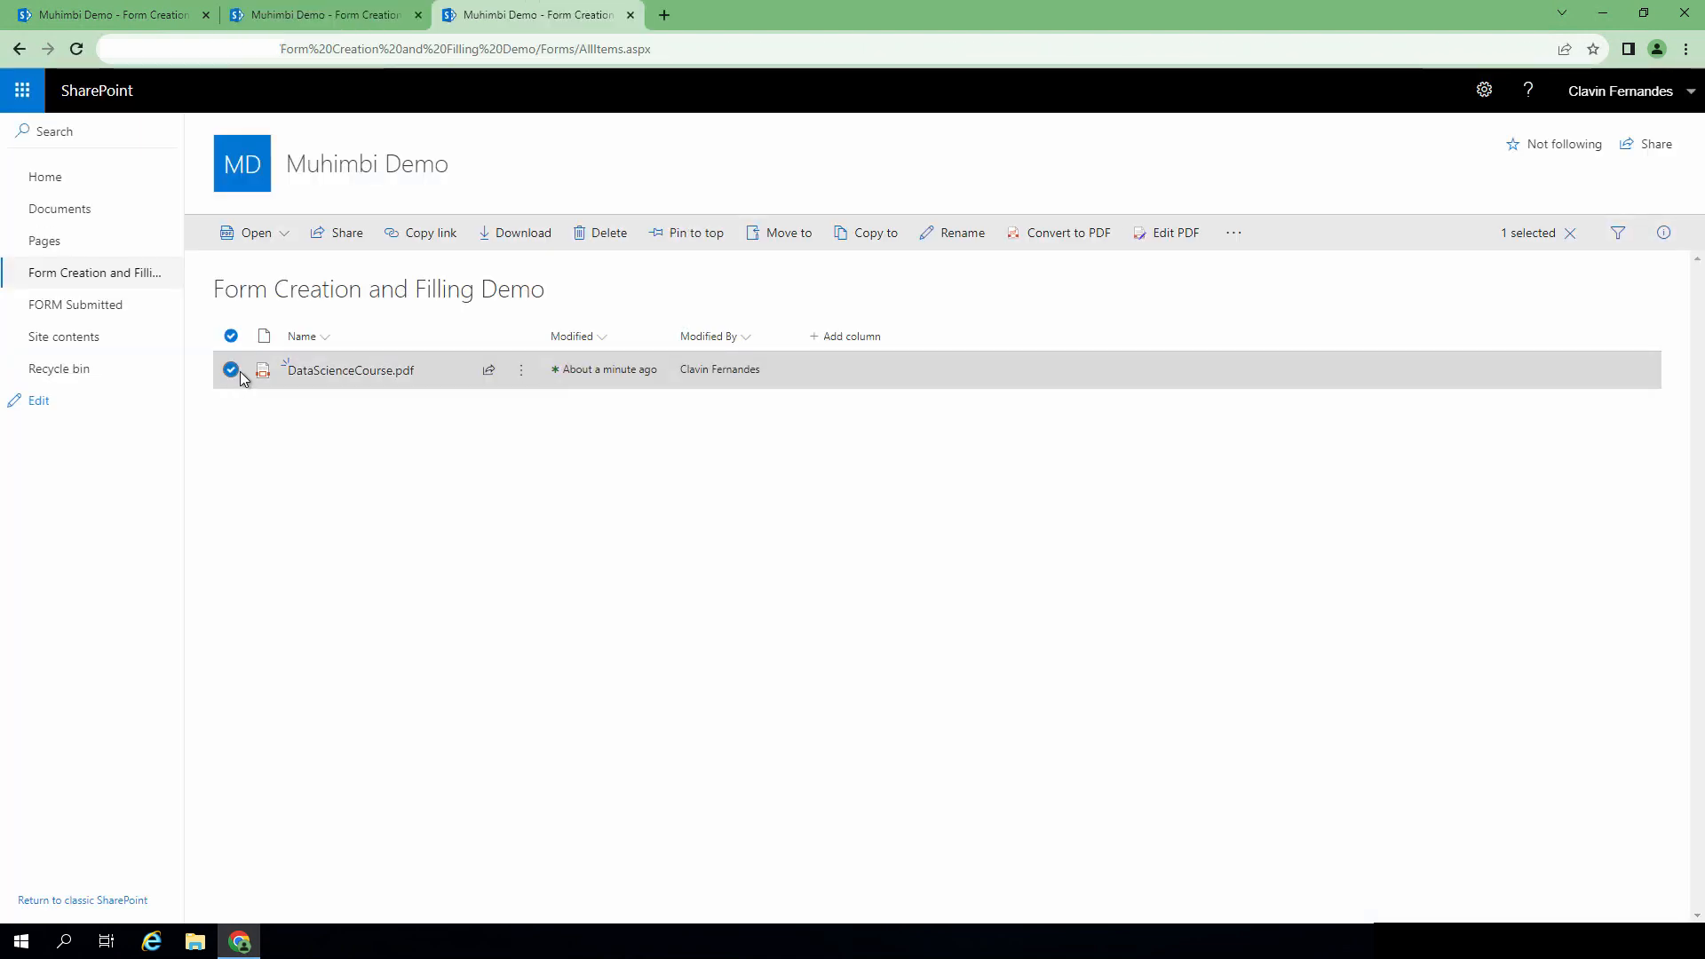
{"action": "left_click", "coordinate": [521, 371]}
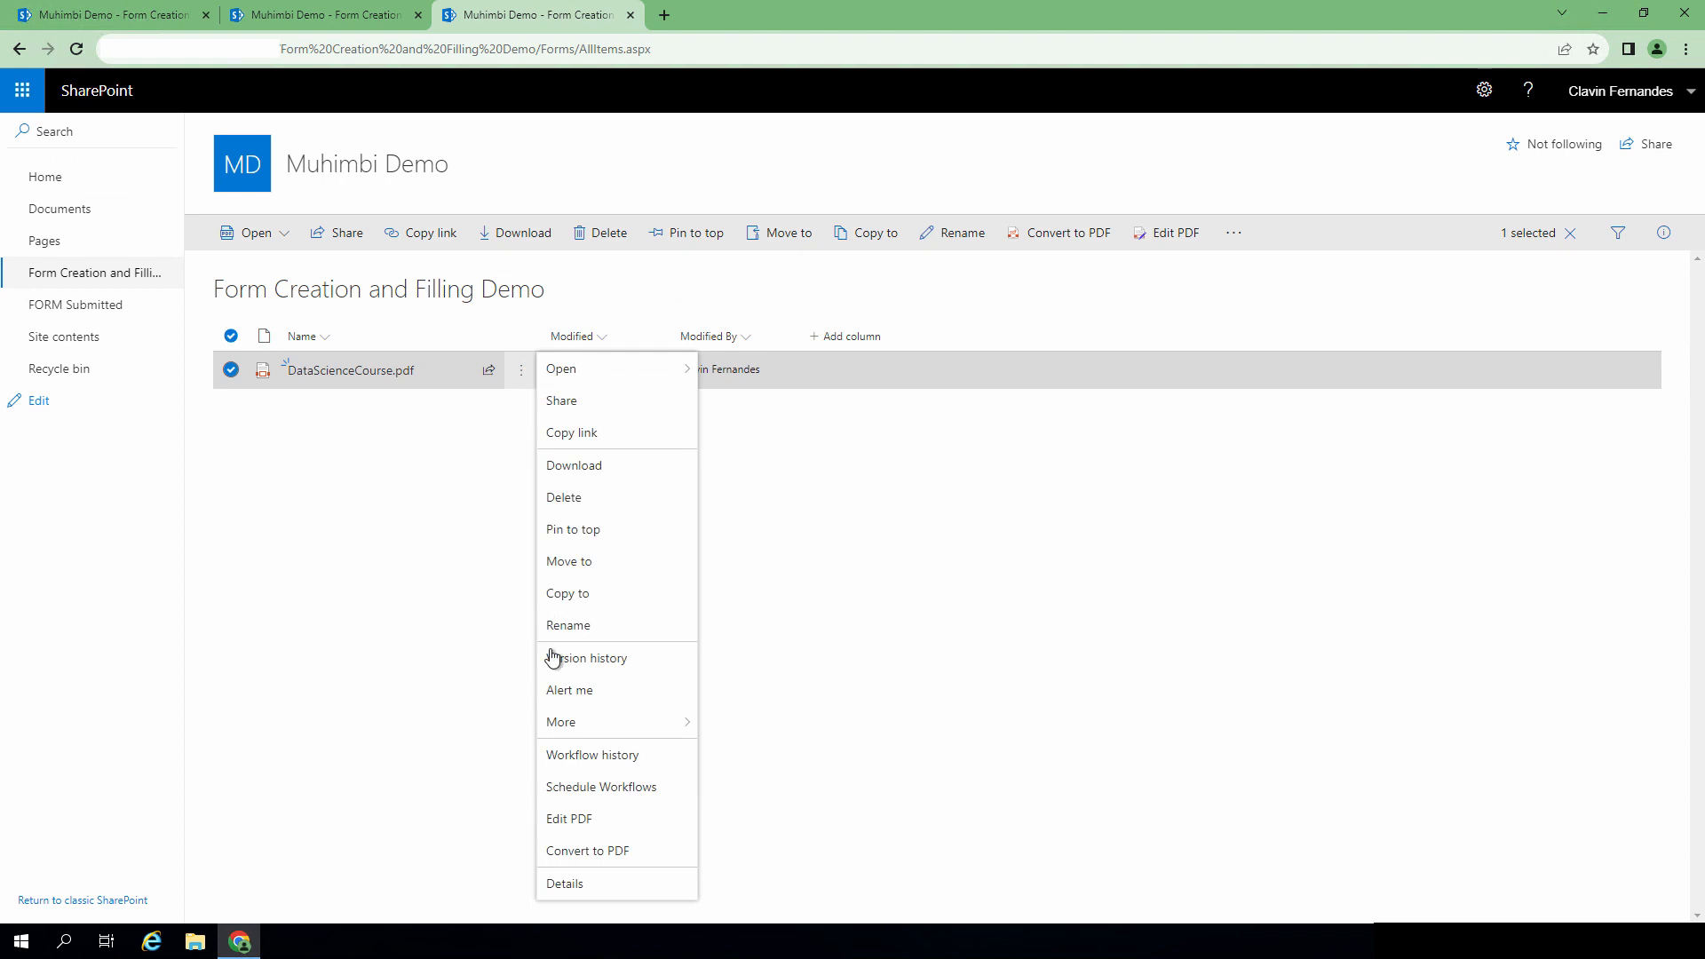
{"action": "left_click", "coordinate": [597, 823]}
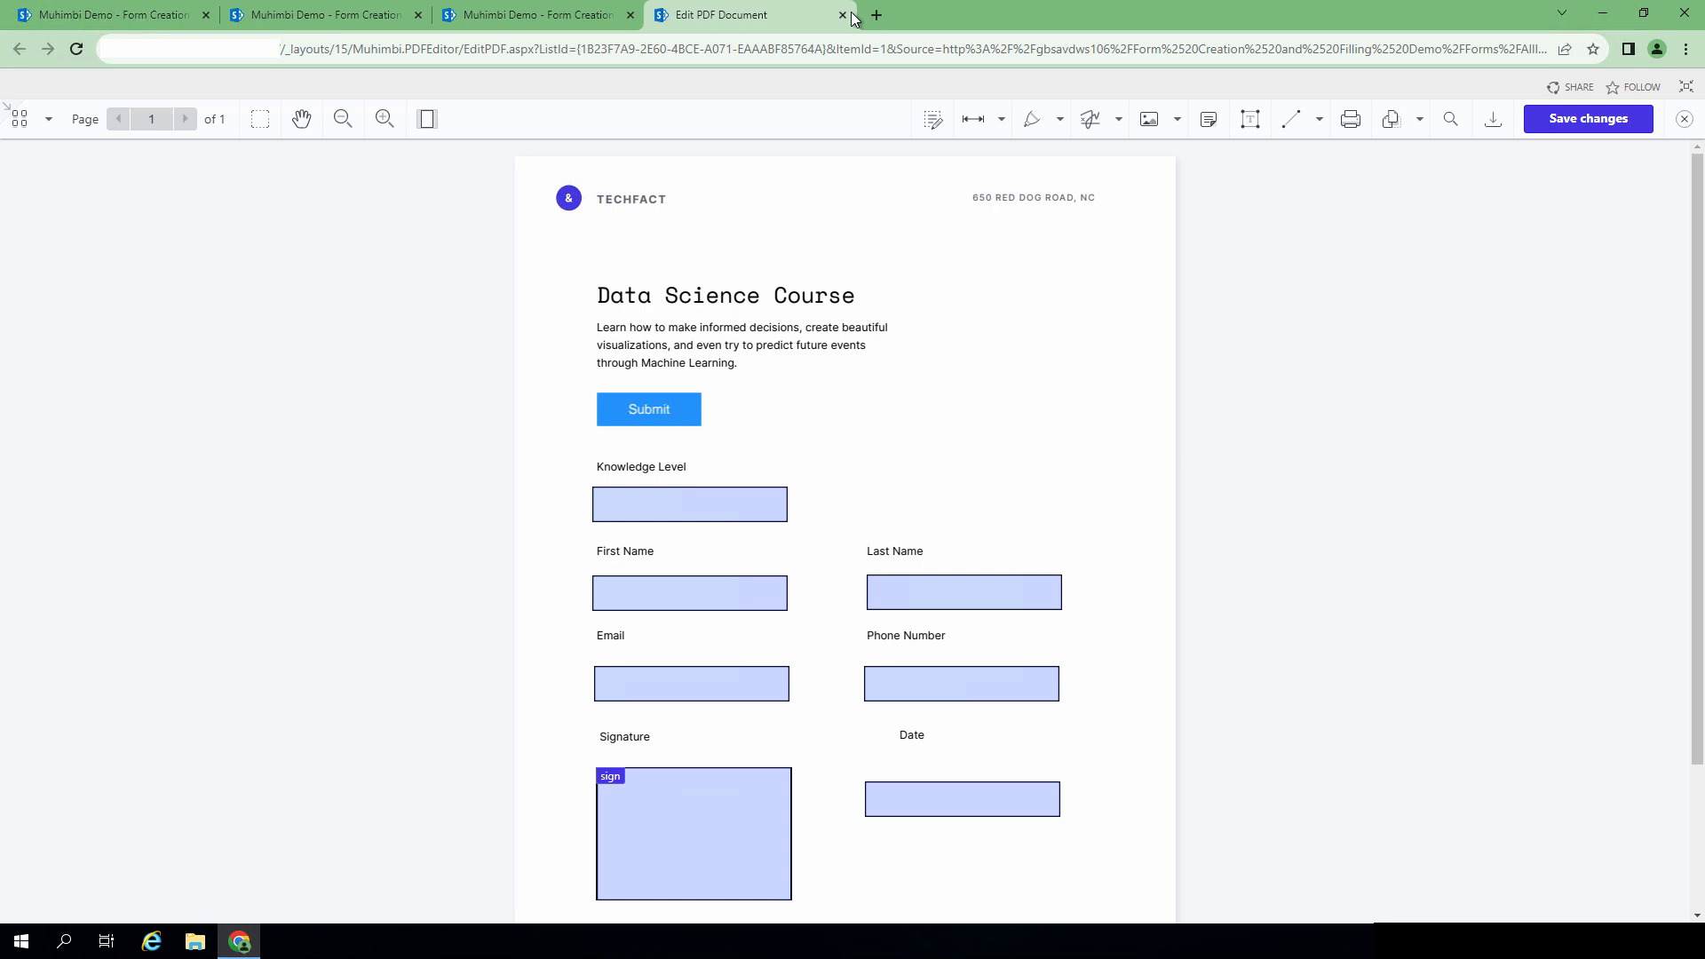
{"action": "left_click", "coordinate": [1685, 118]}
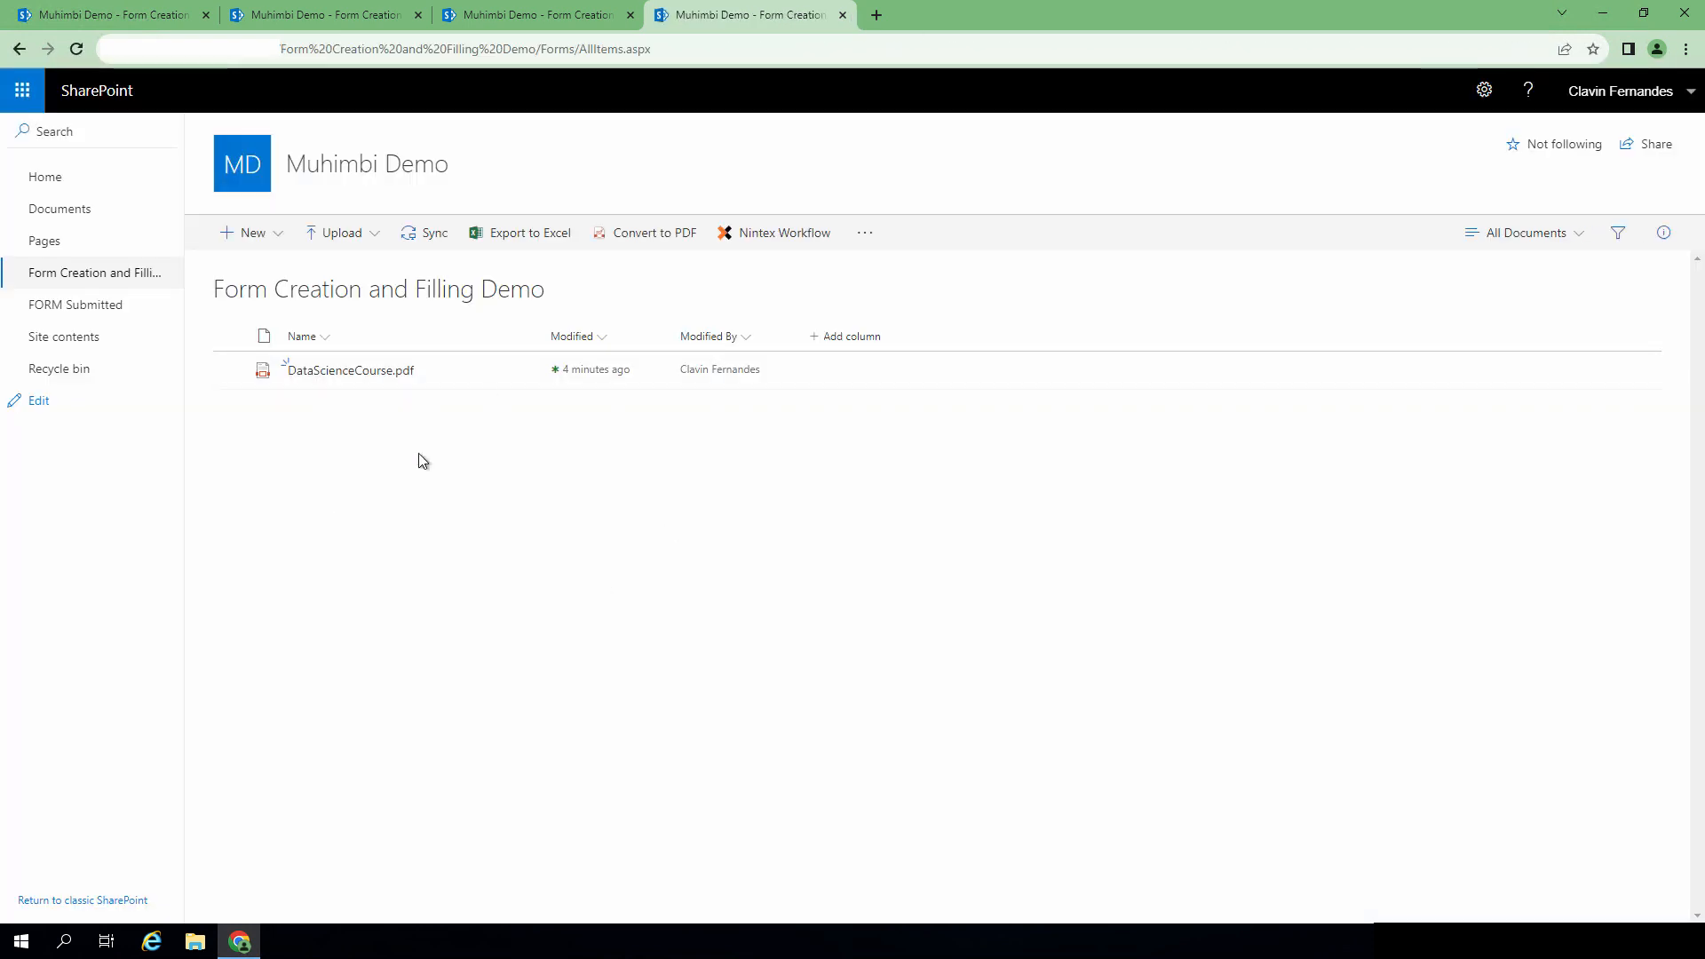
Step: Reopen DataScienceCourse.pdf in the PDF editor and switch to Form Creator mode
{"action": "left_click", "coordinate": [524, 377]}
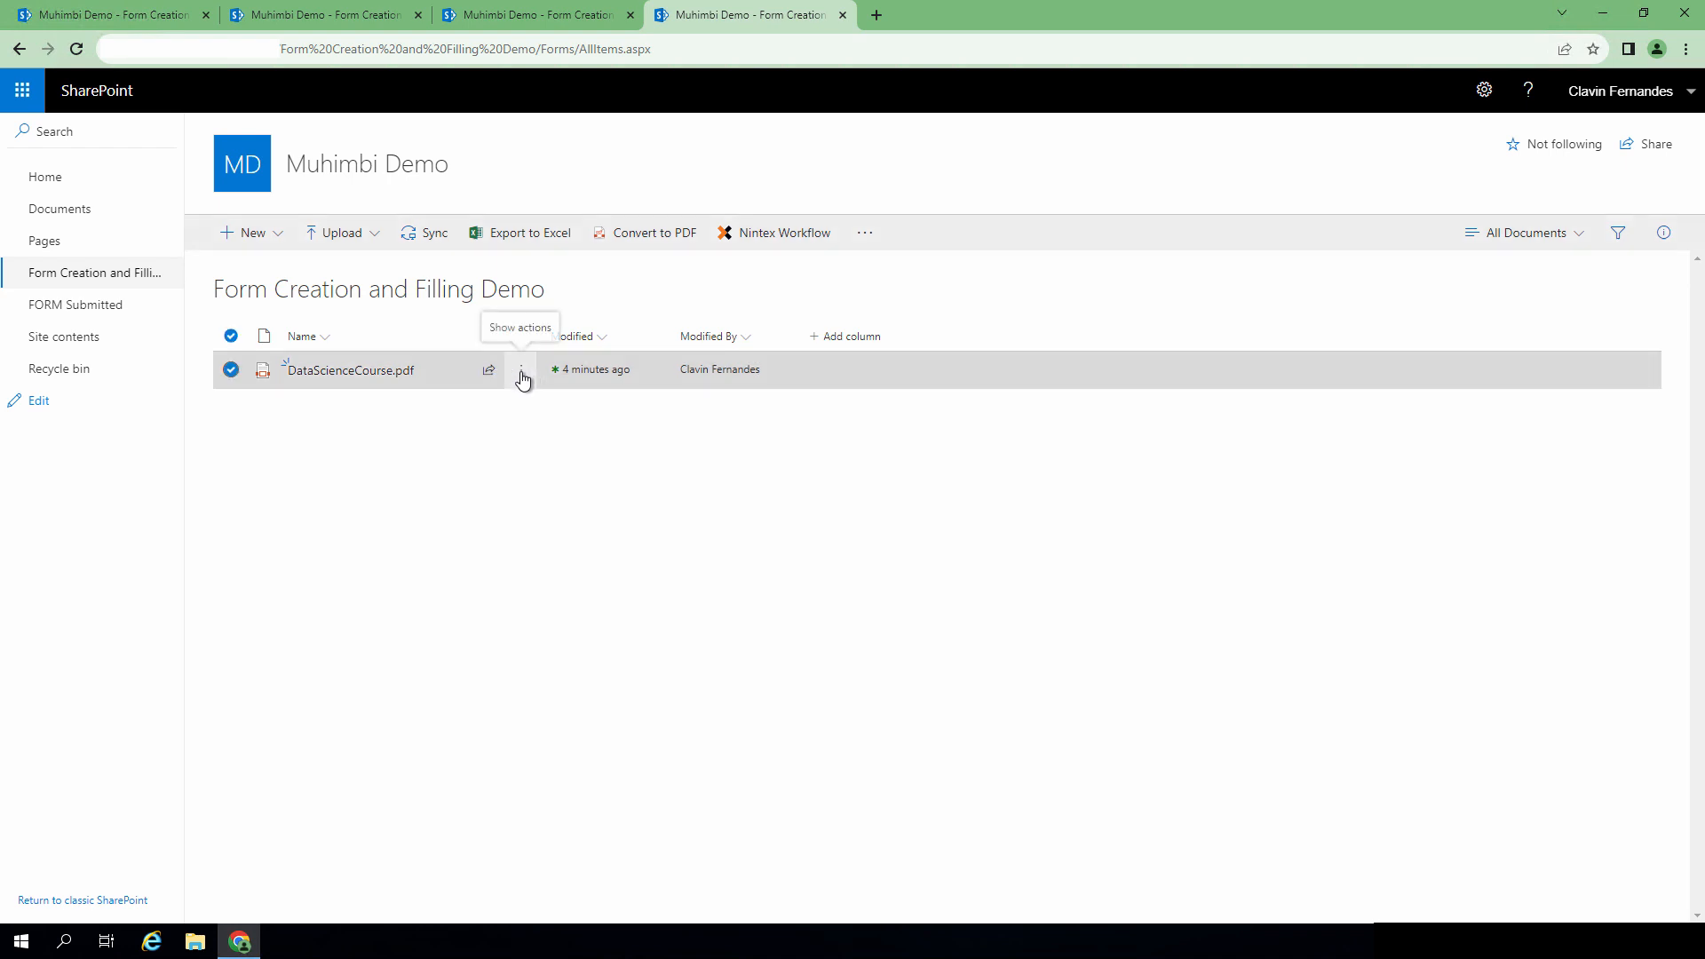
{"action": "left_click", "coordinate": [565, 810]}
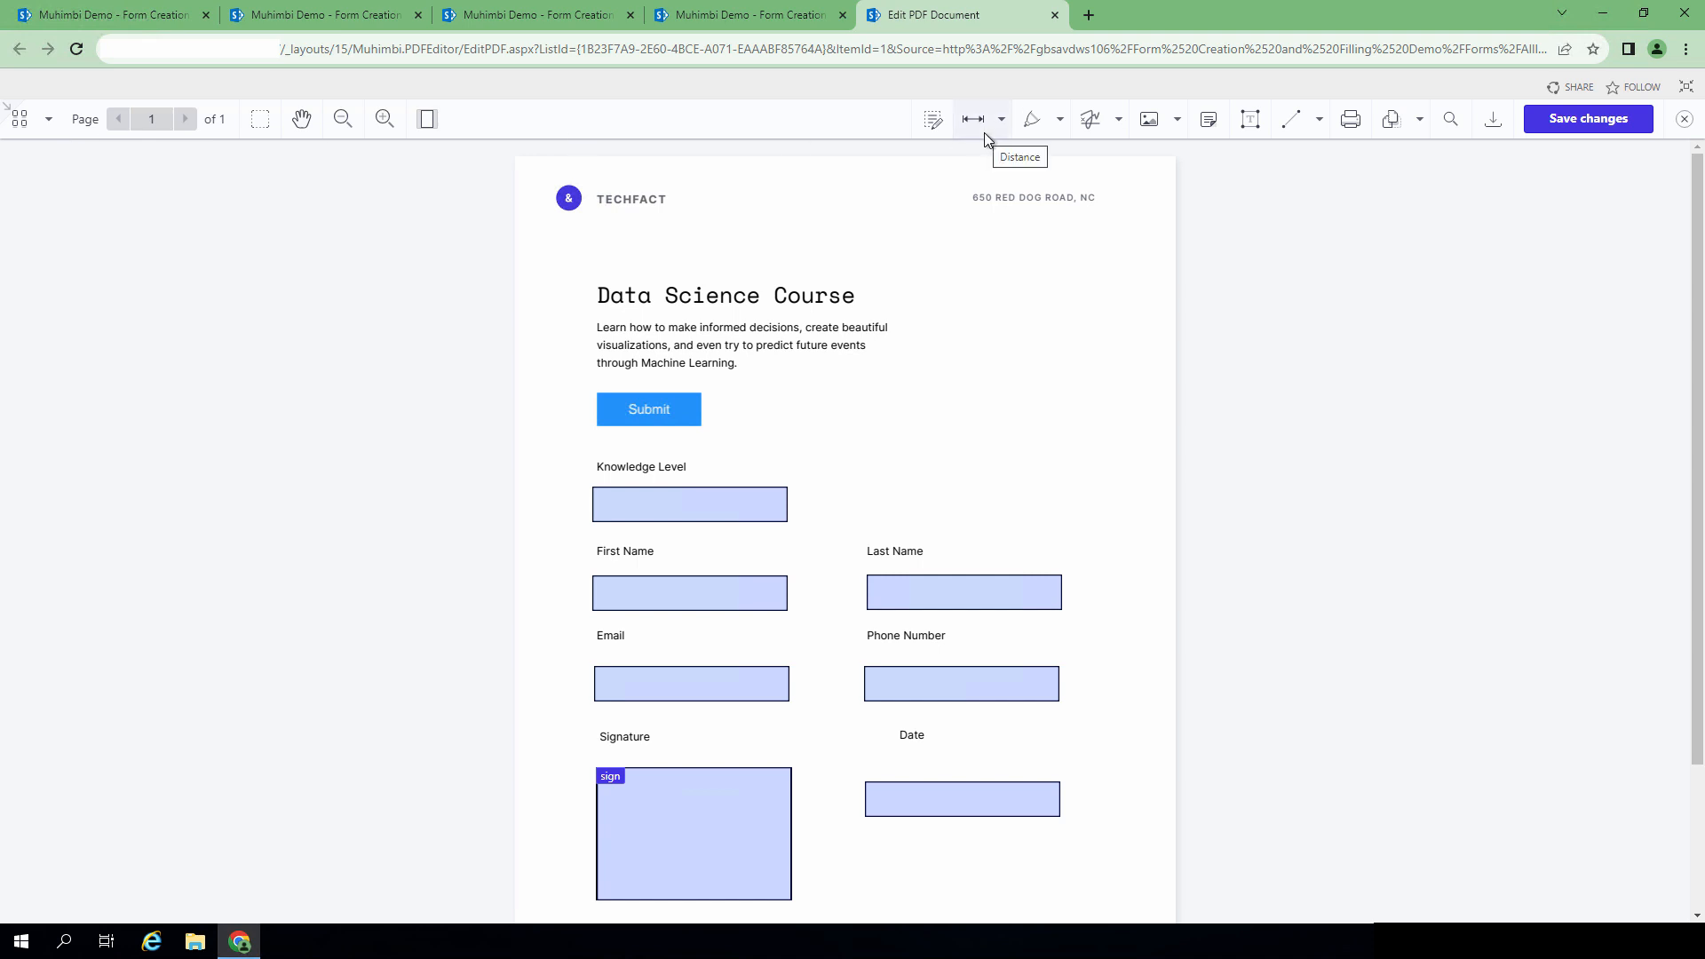
{"action": "left_click", "coordinate": [693, 511]}
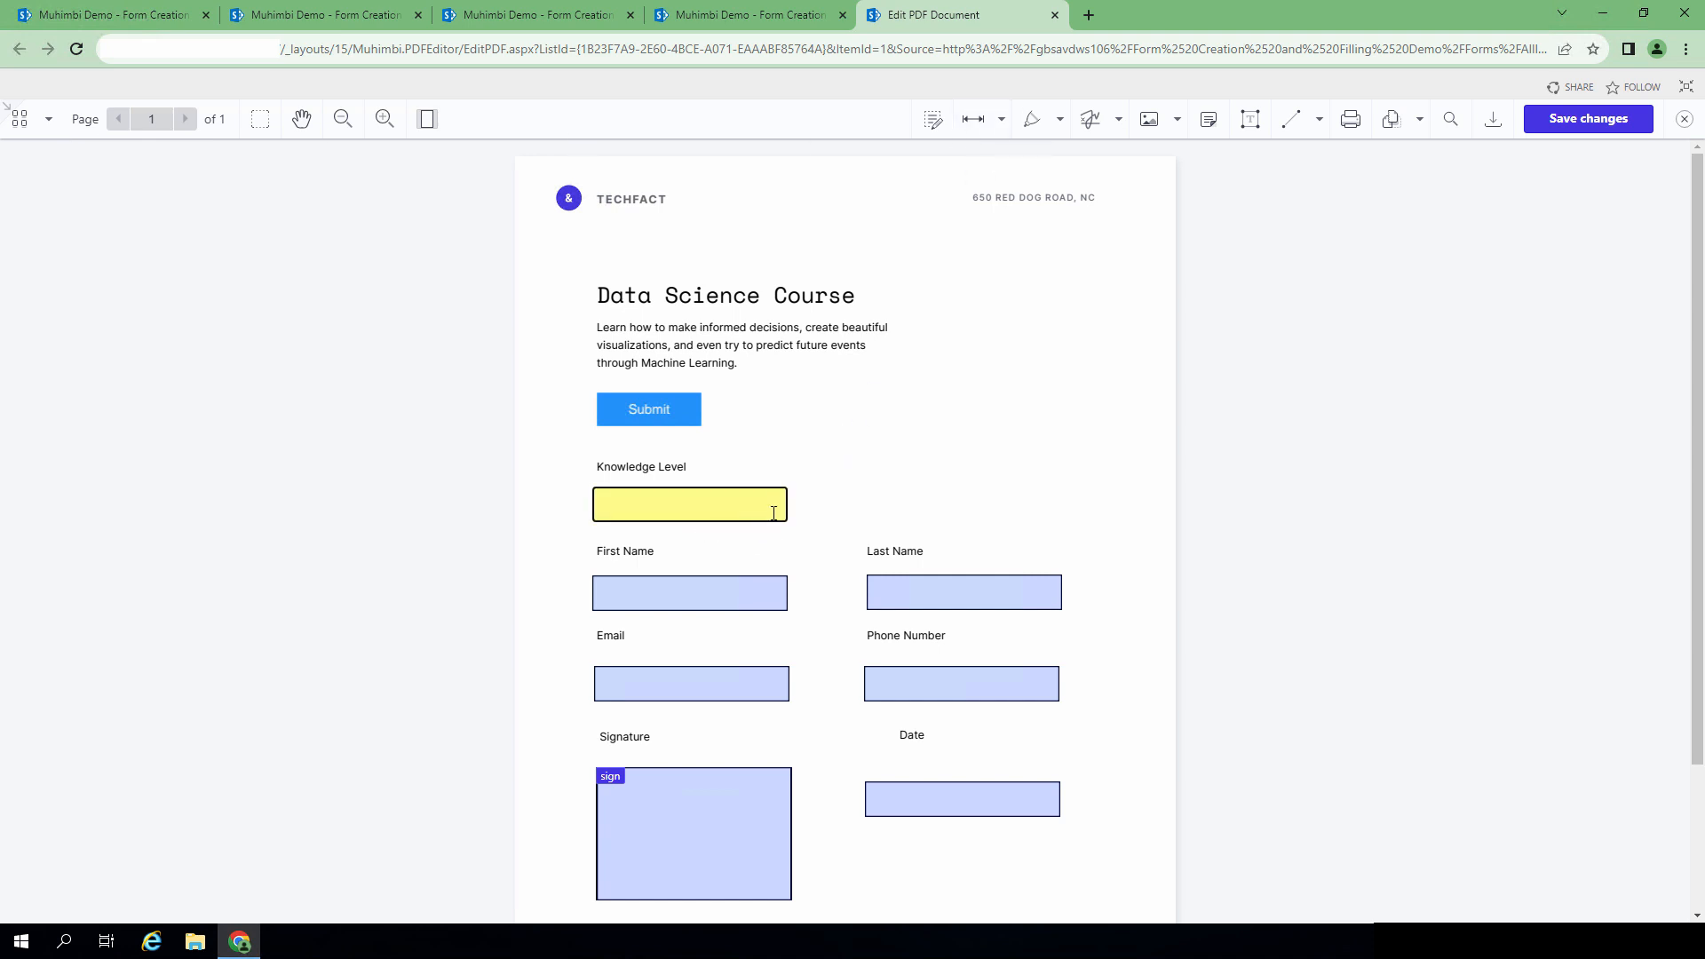
{"action": "left_click", "coordinate": [1119, 121]}
{"action": "left_click", "coordinate": [1050, 285]}
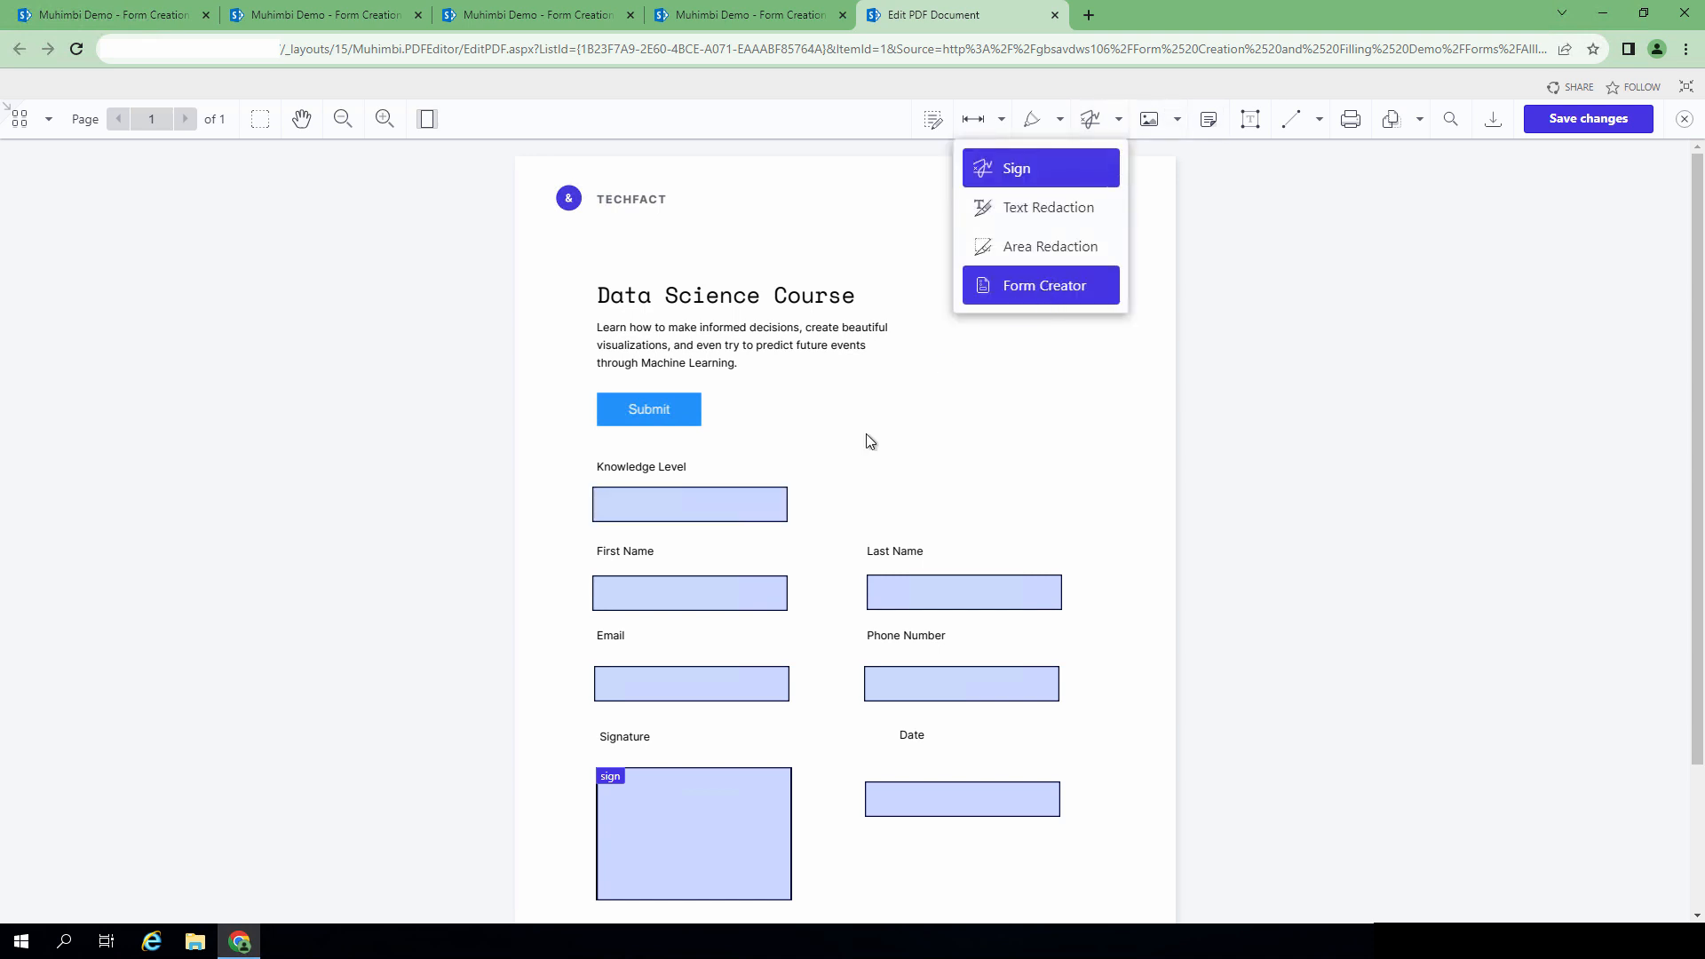
Step: Check the Knowledge Level field's Text Field Properties, then close the editor
{"action": "left_click", "coordinate": [775, 517]}
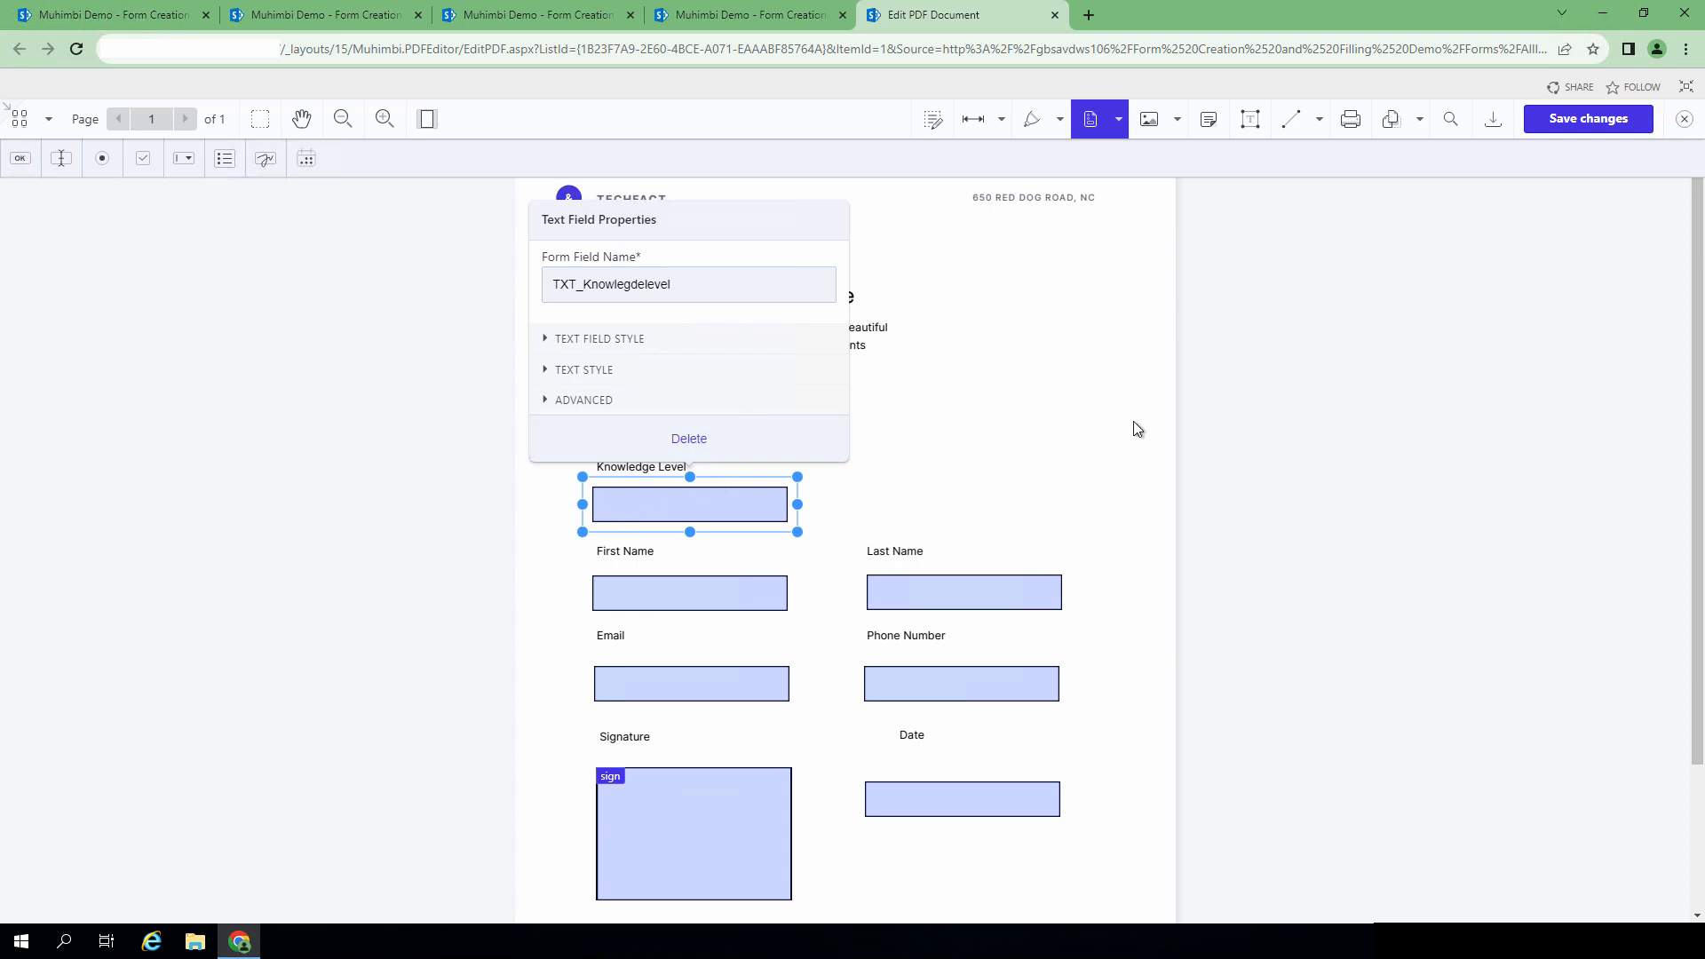
{"action": "left_click", "coordinate": [1133, 383]}
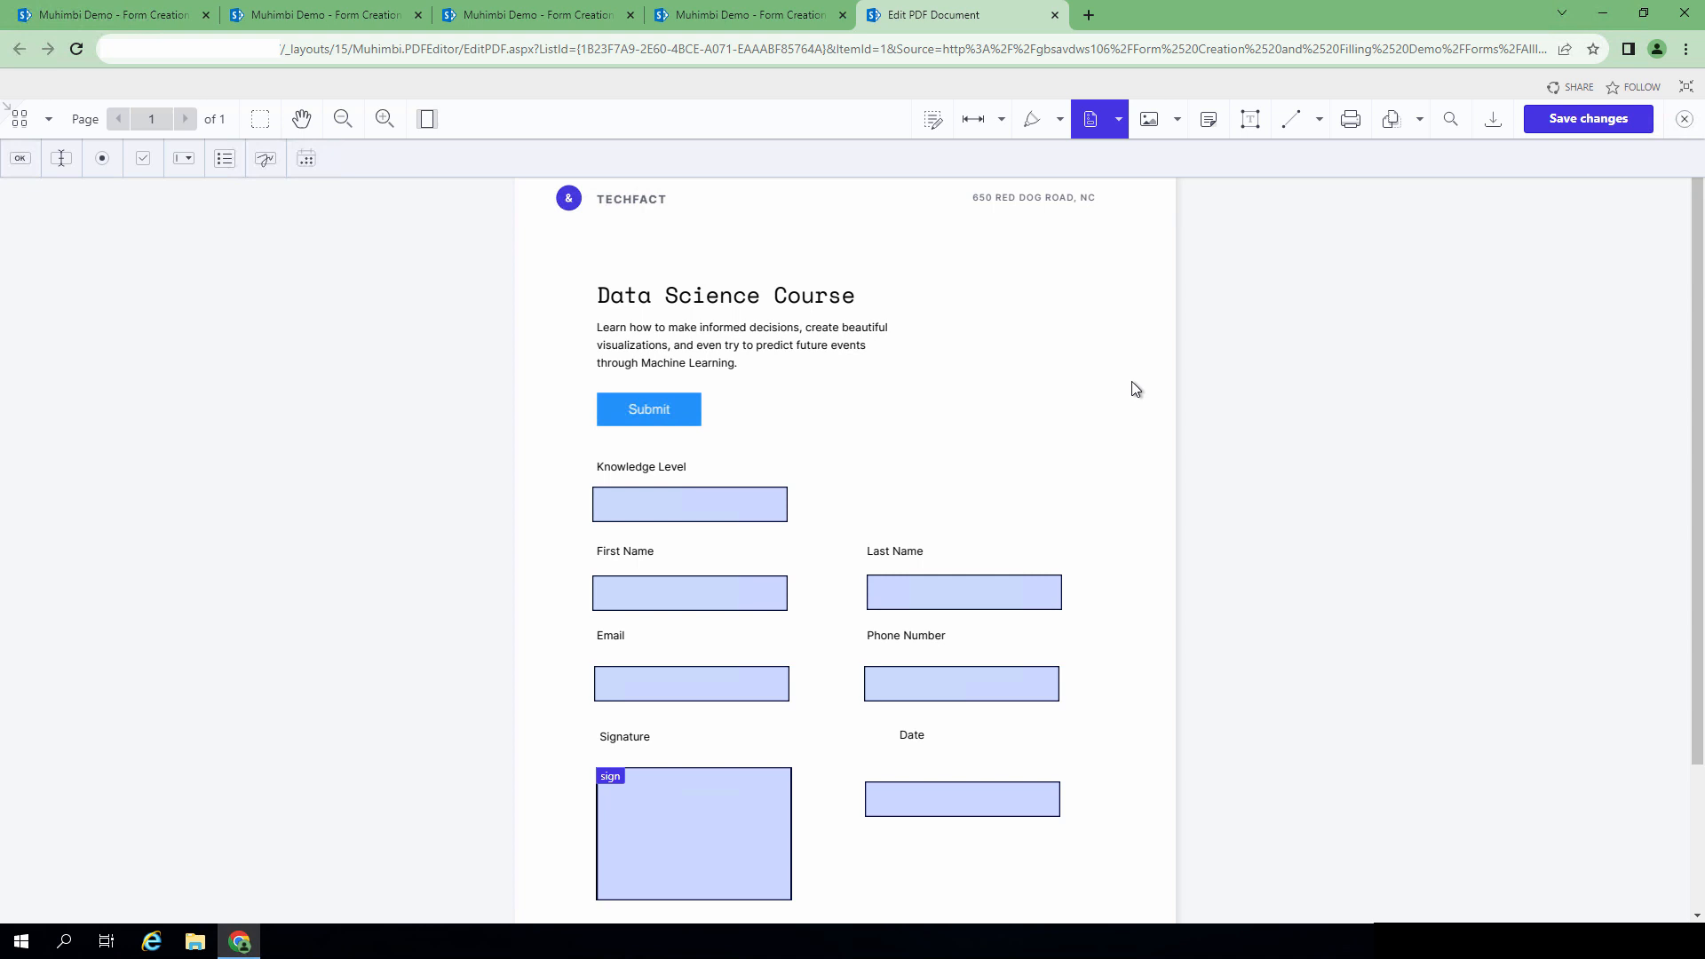
{"action": "left_click", "coordinate": [1055, 15]}
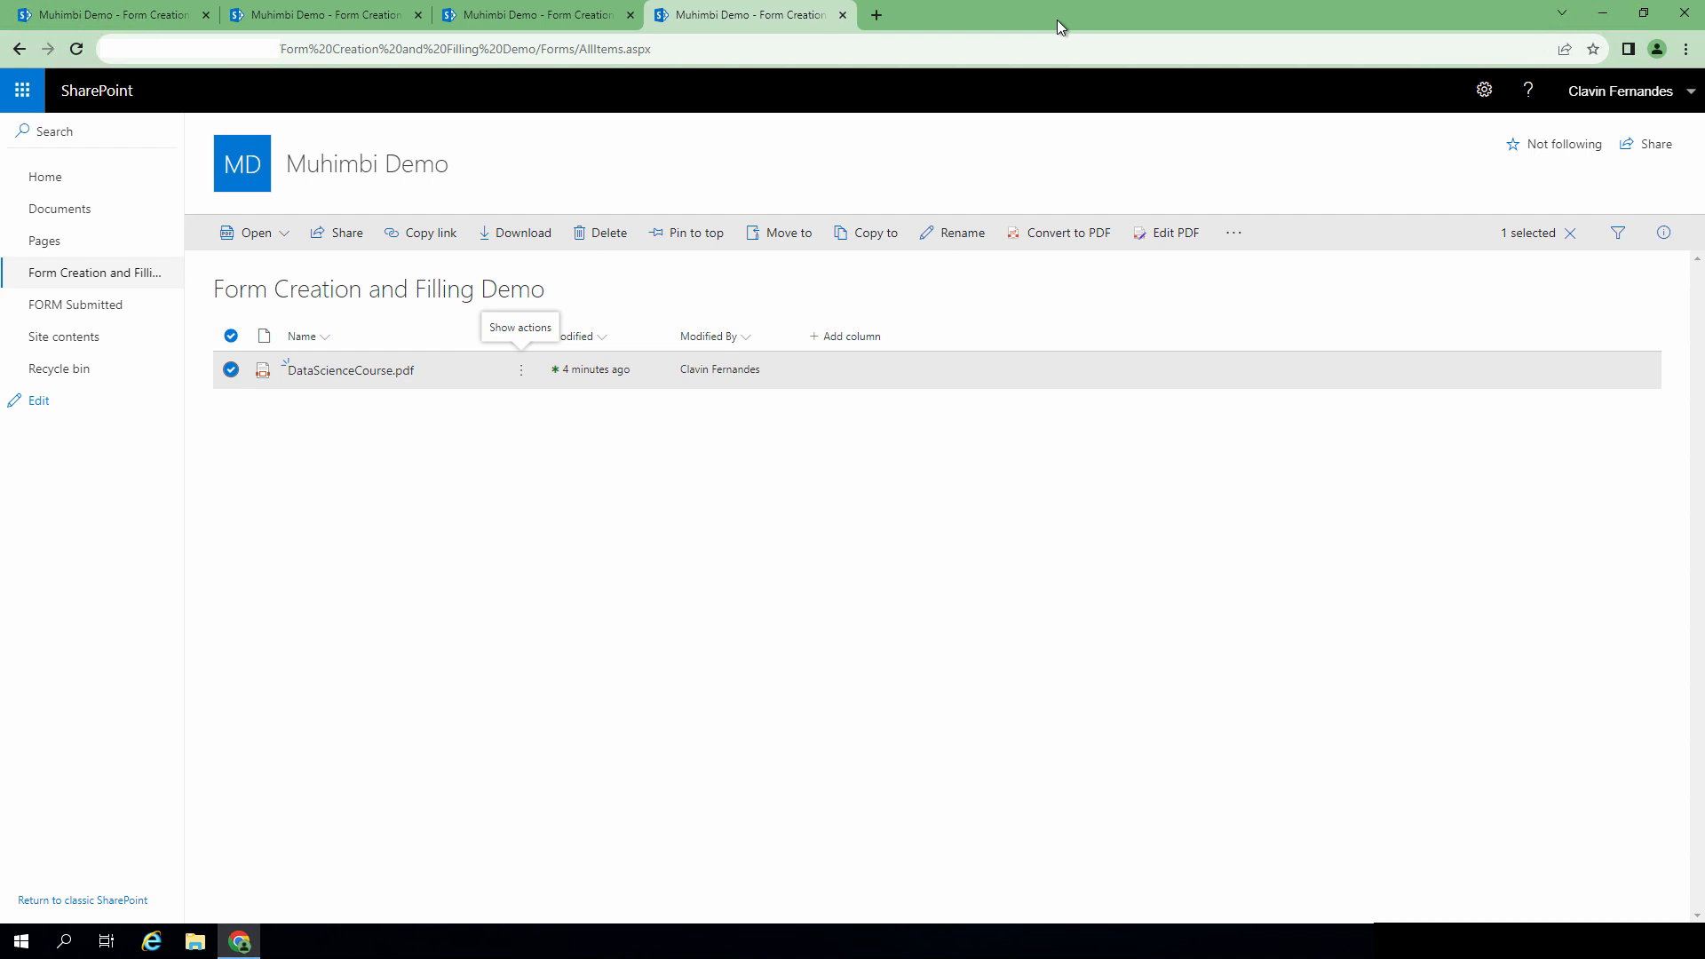
Step: Begin adding a new column to the Form Creation and Filling Demo library
{"action": "left_click", "coordinate": [817, 338]}
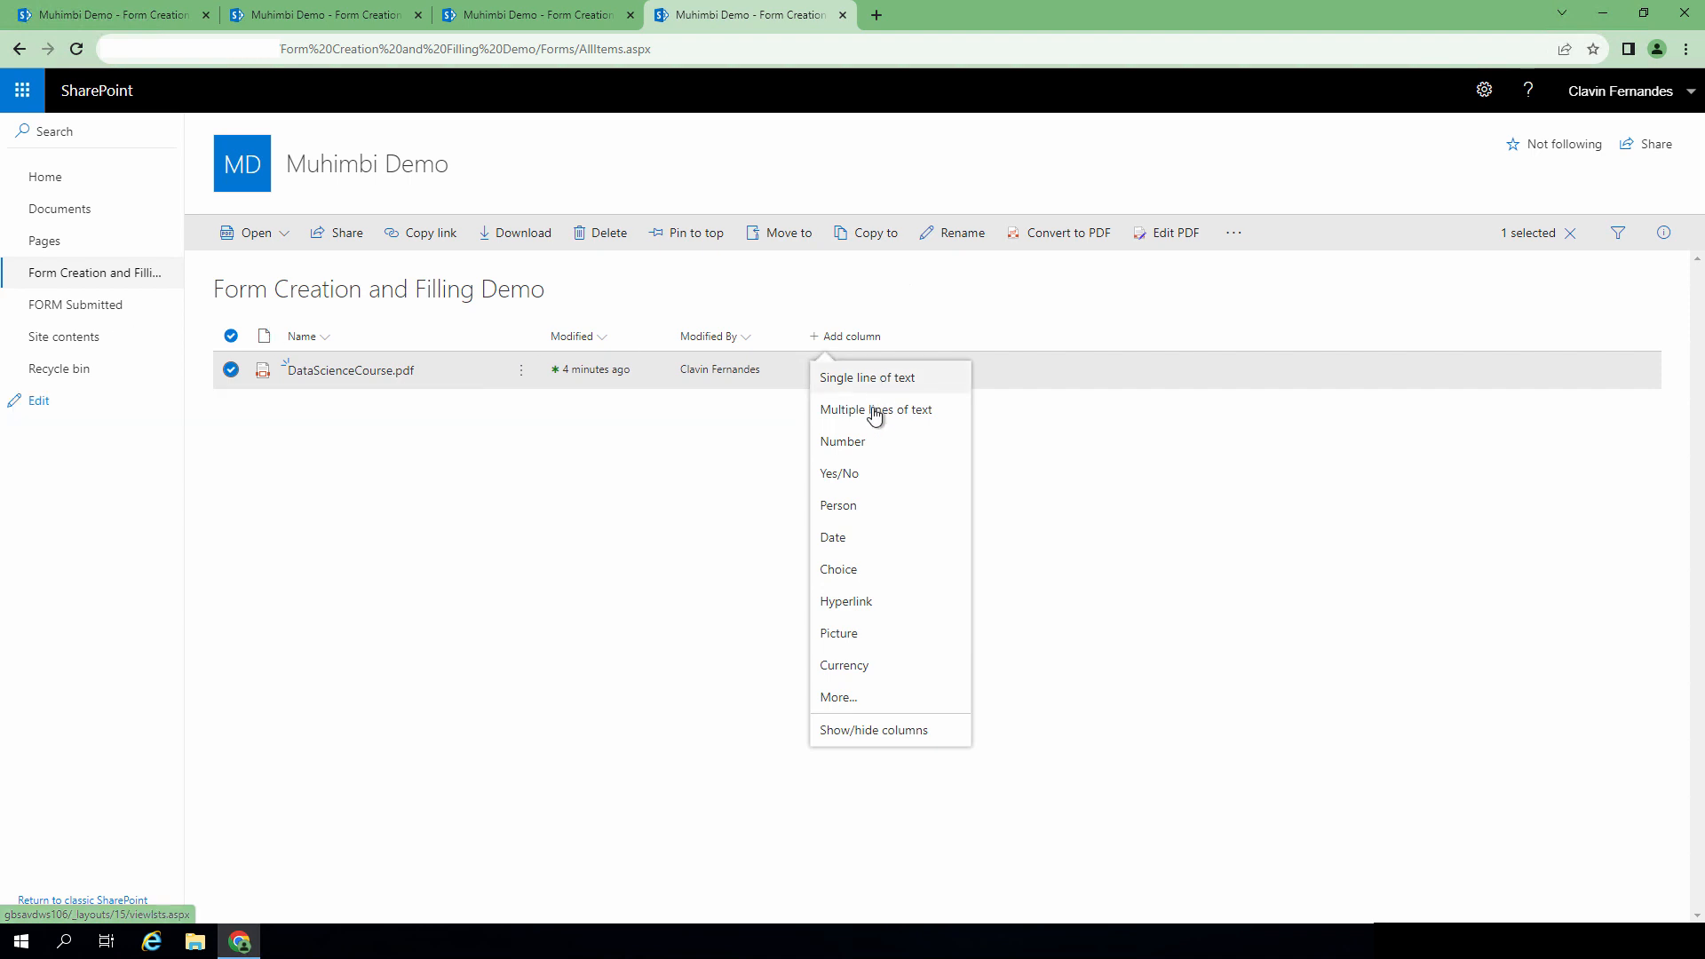
Step: Create a Person column named Muhimbi Form Owners
{"action": "left_click", "coordinate": [861, 517]}
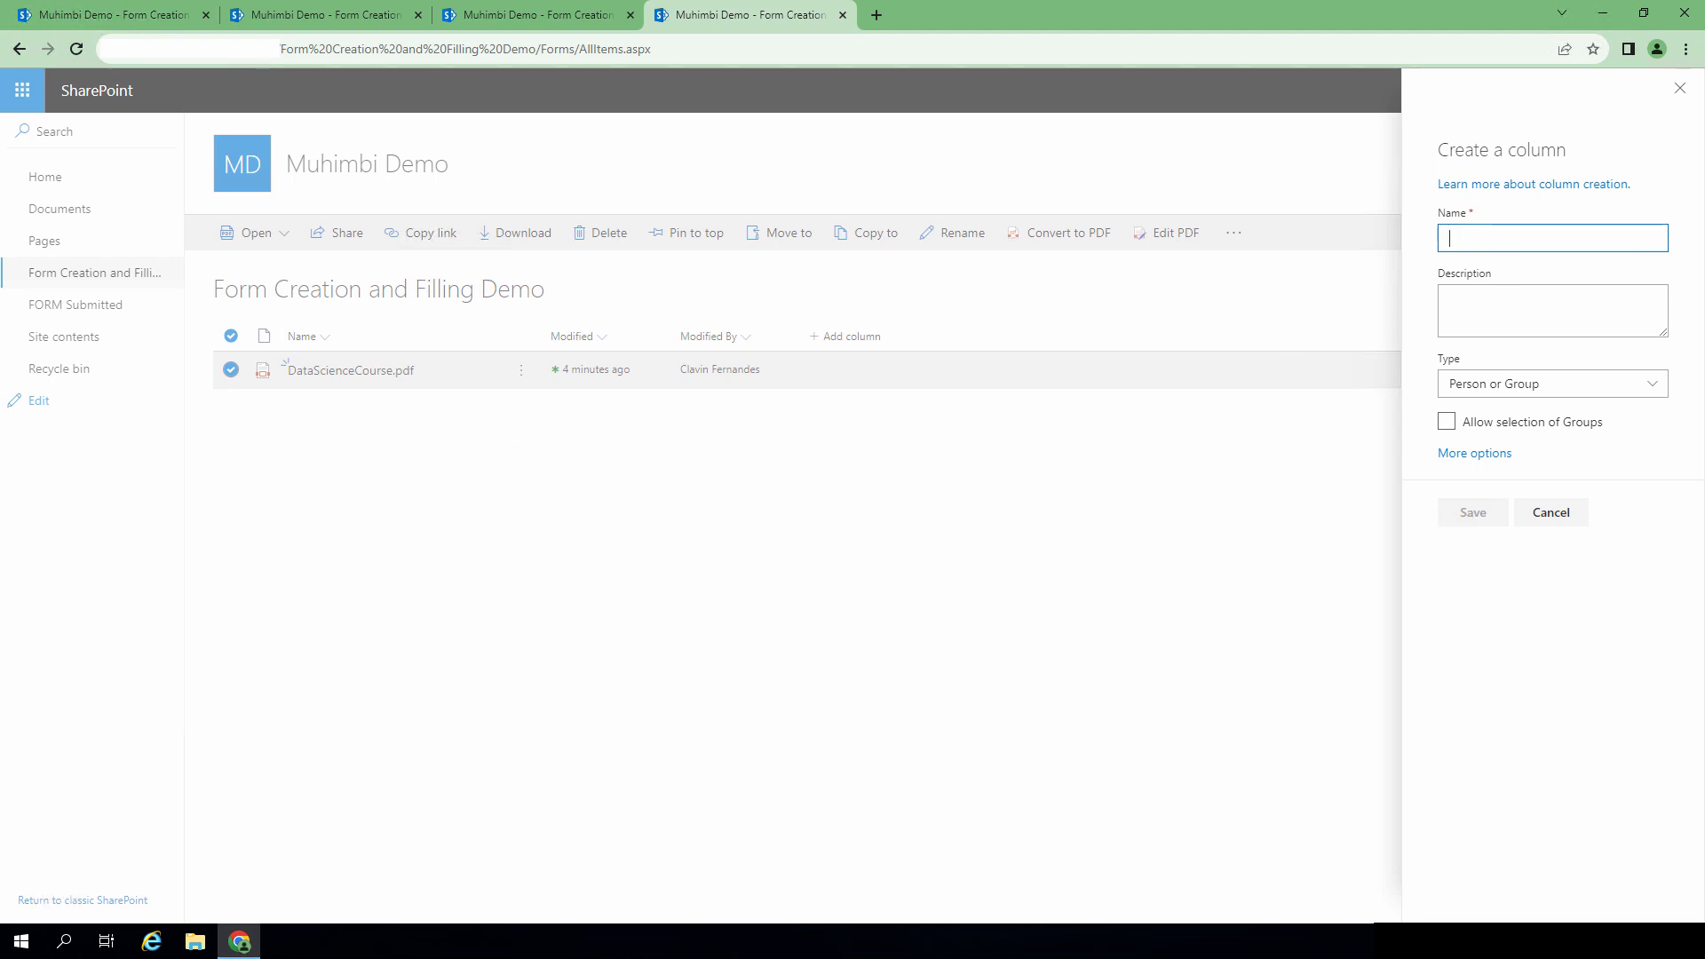
{"action": "type", "text": "Muhimbi Form Owners"}
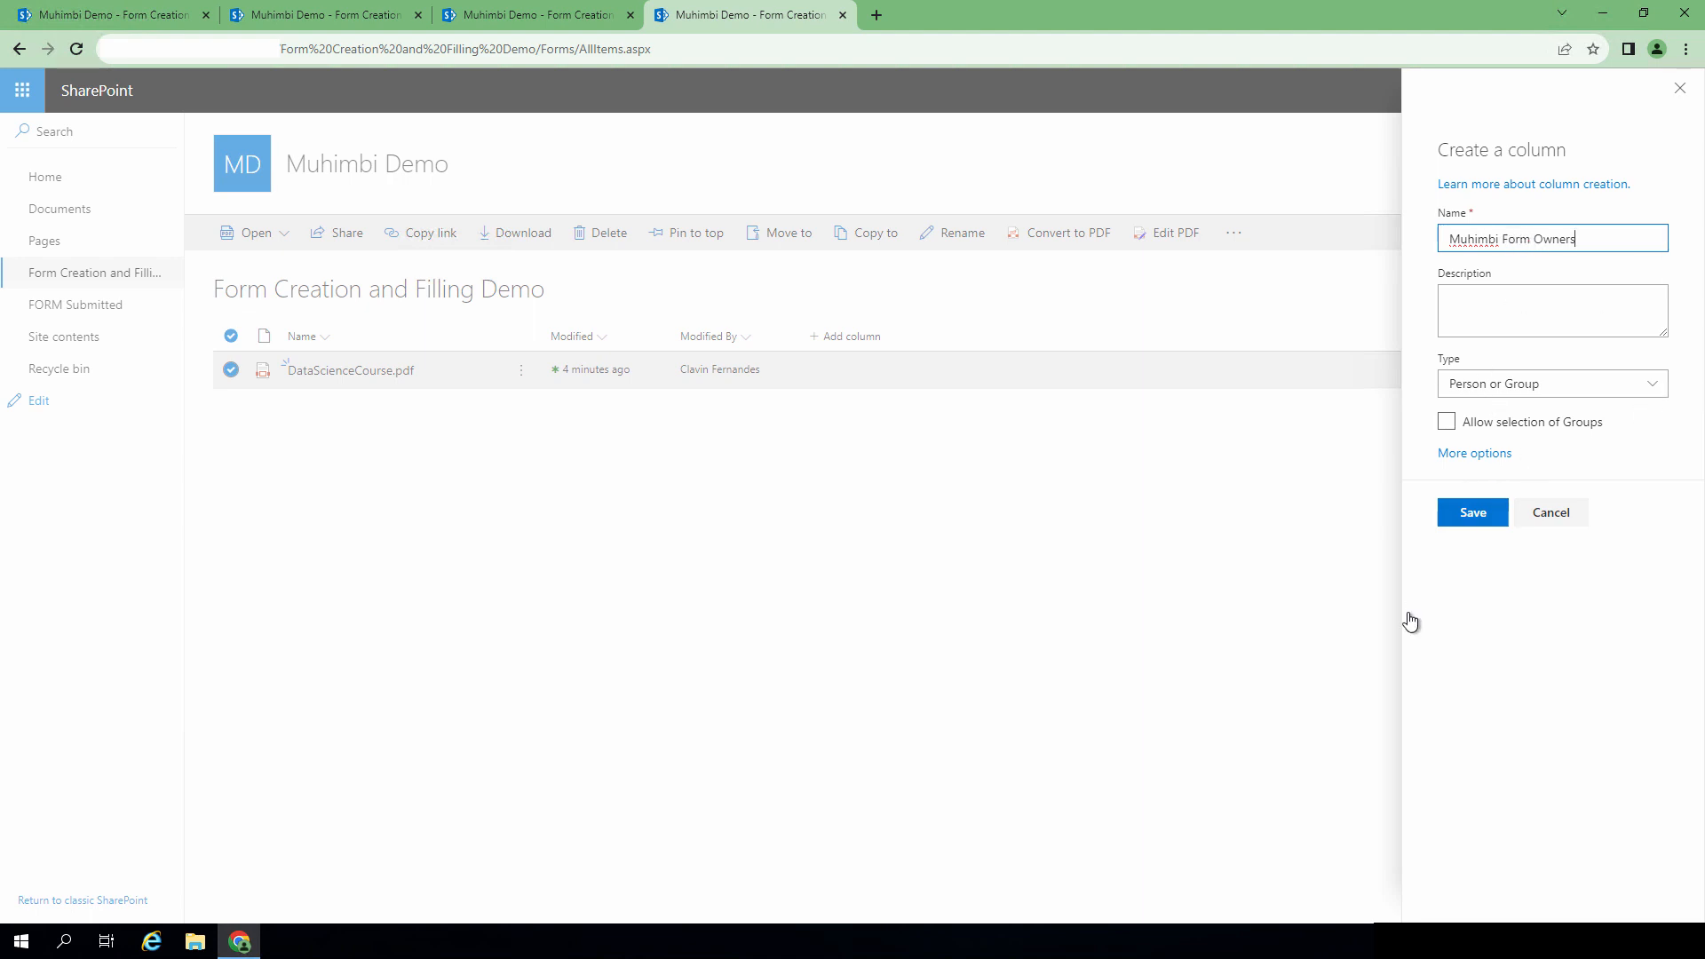
{"action": "left_click", "coordinate": [1467, 513]}
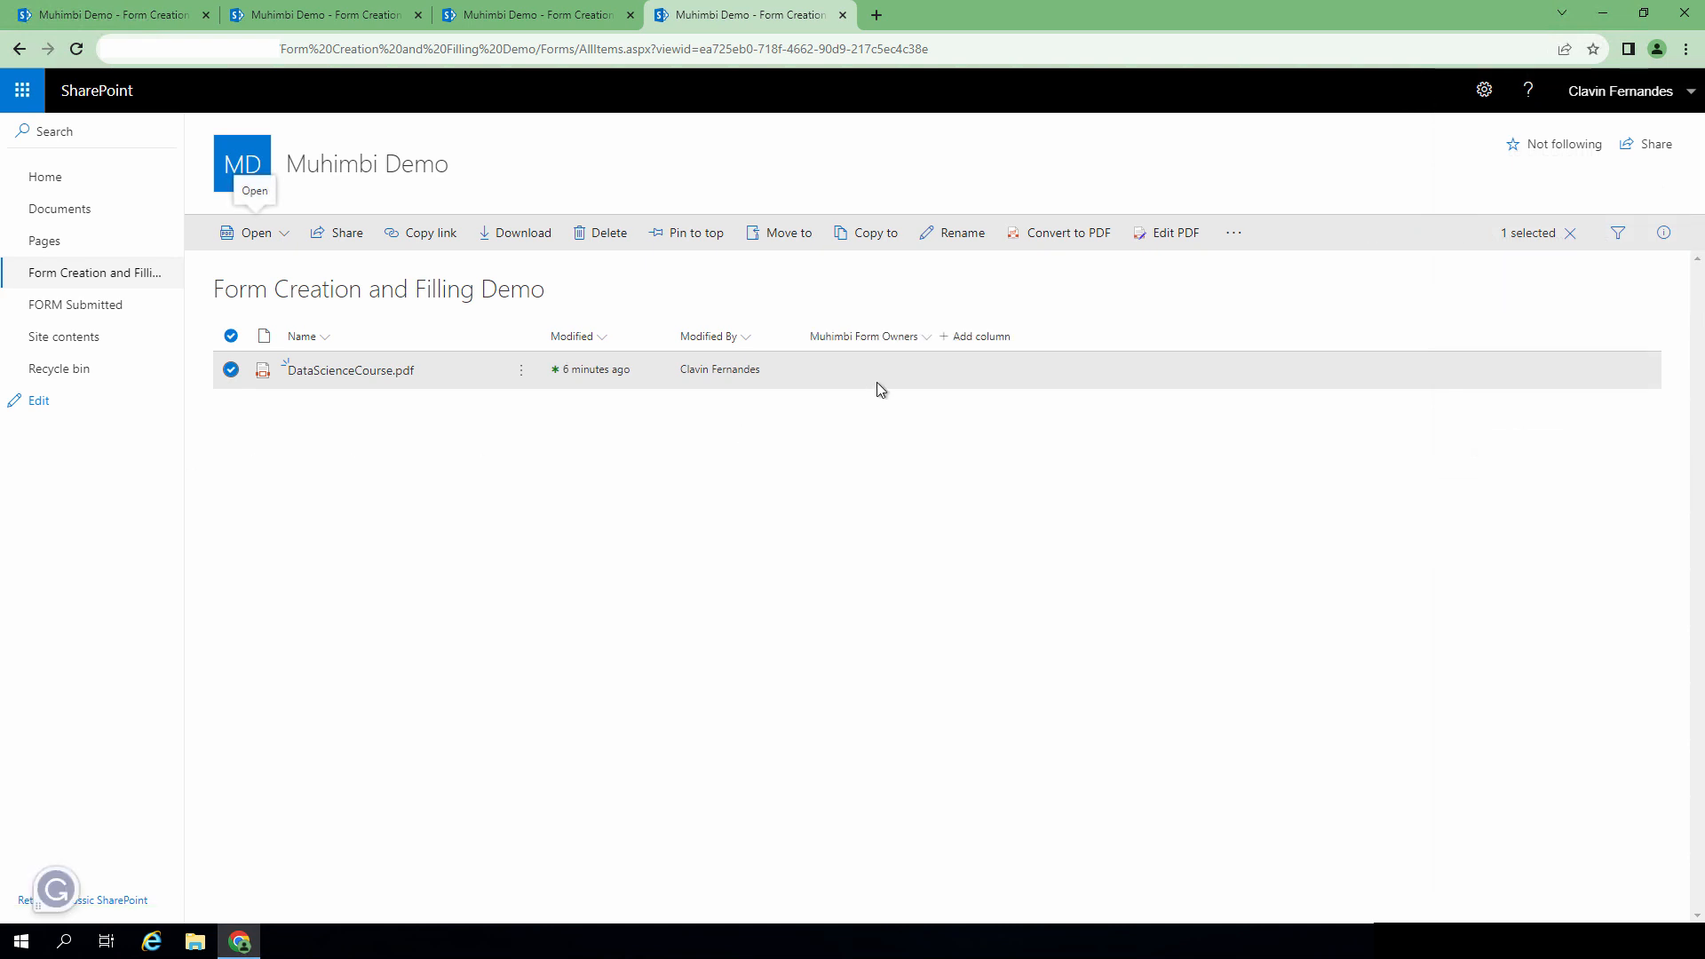
Step: Create a single line of text column named Muhimbi Form Submit File Path
{"action": "left_click", "coordinate": [983, 337]}
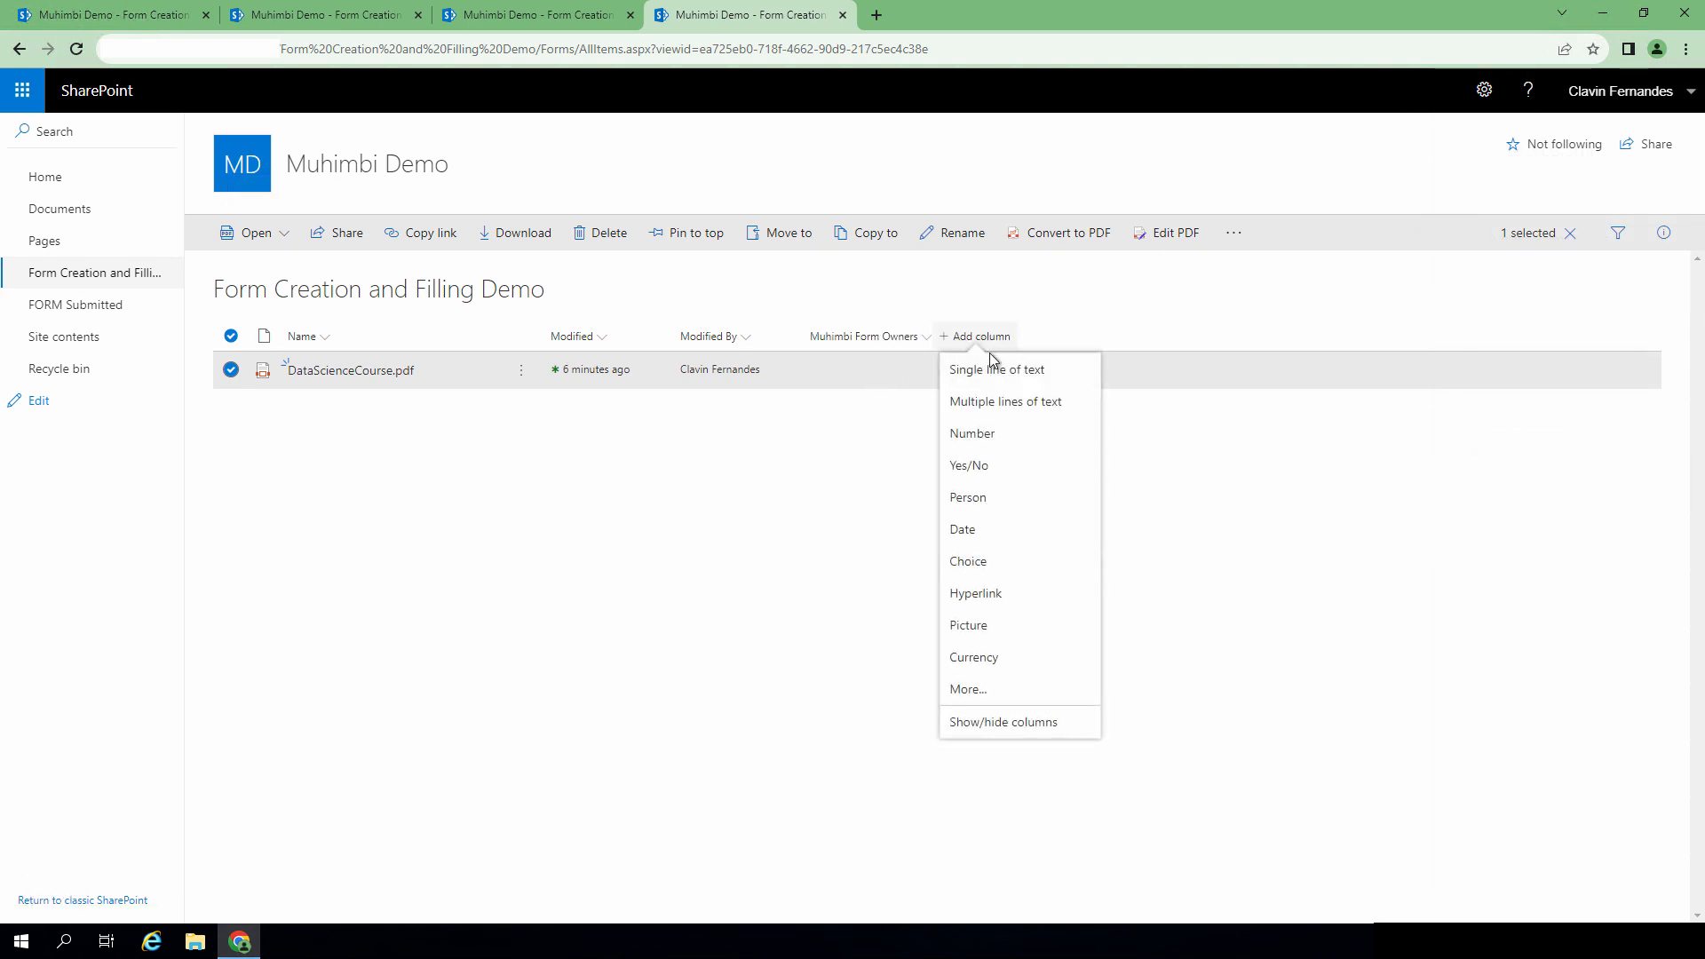
{"action": "left_click", "coordinate": [993, 386]}
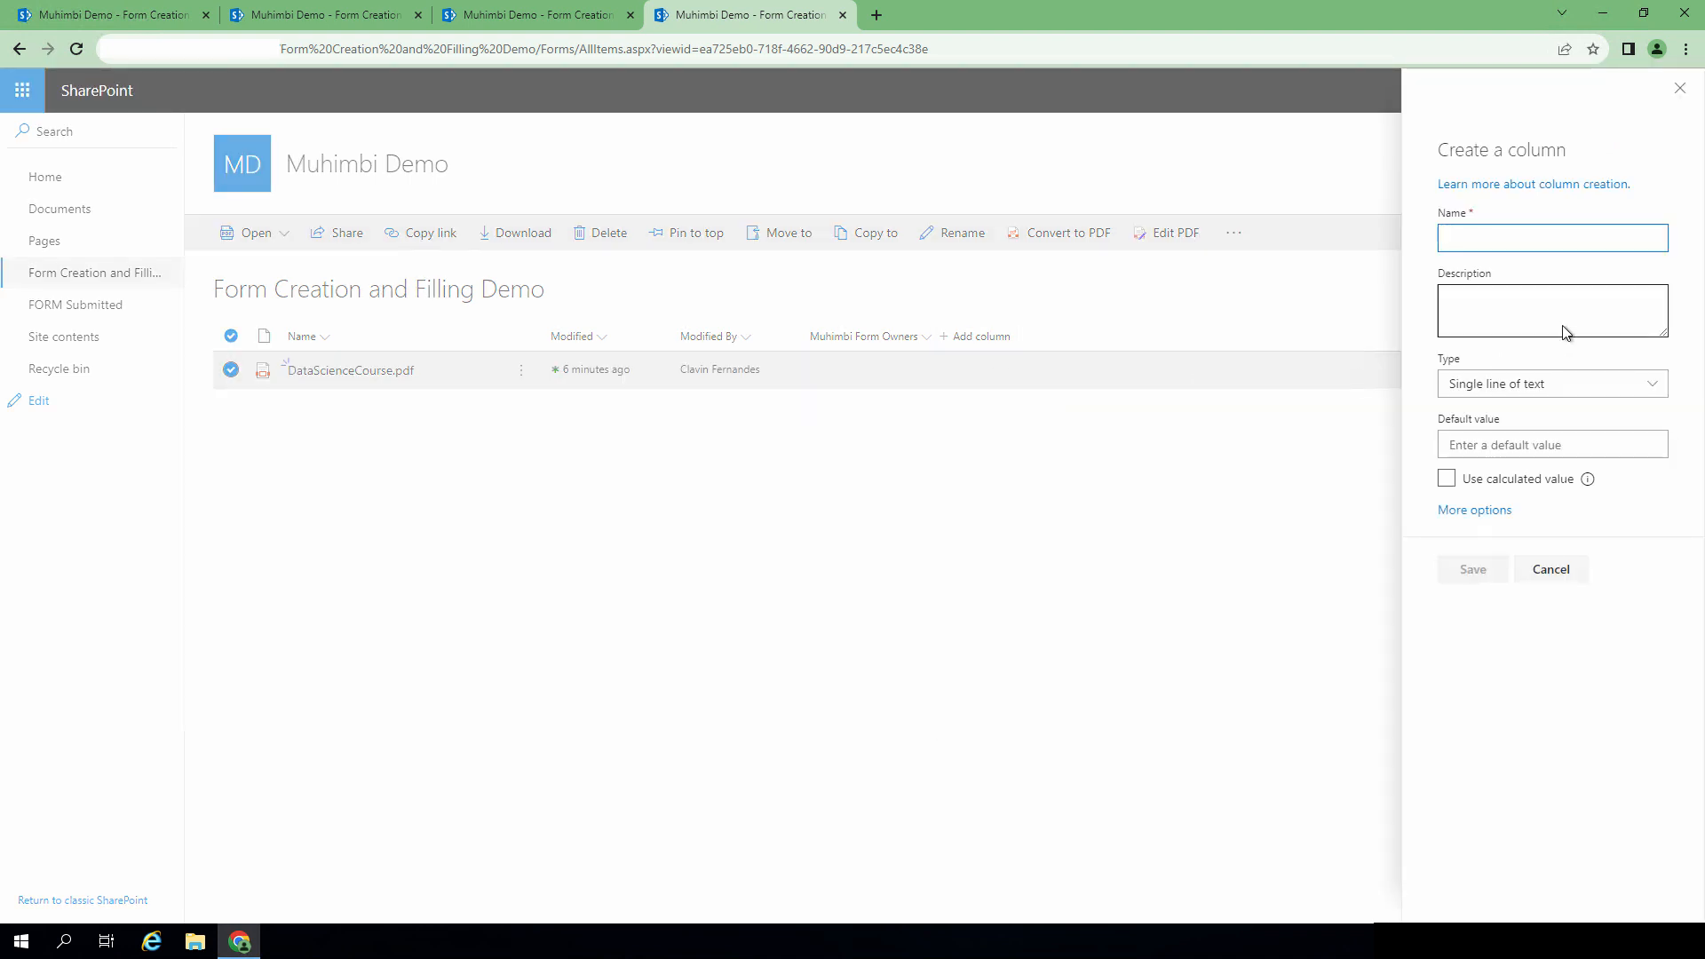
{"action": "type", "text": "Muhimbi Form Submit File Path"}
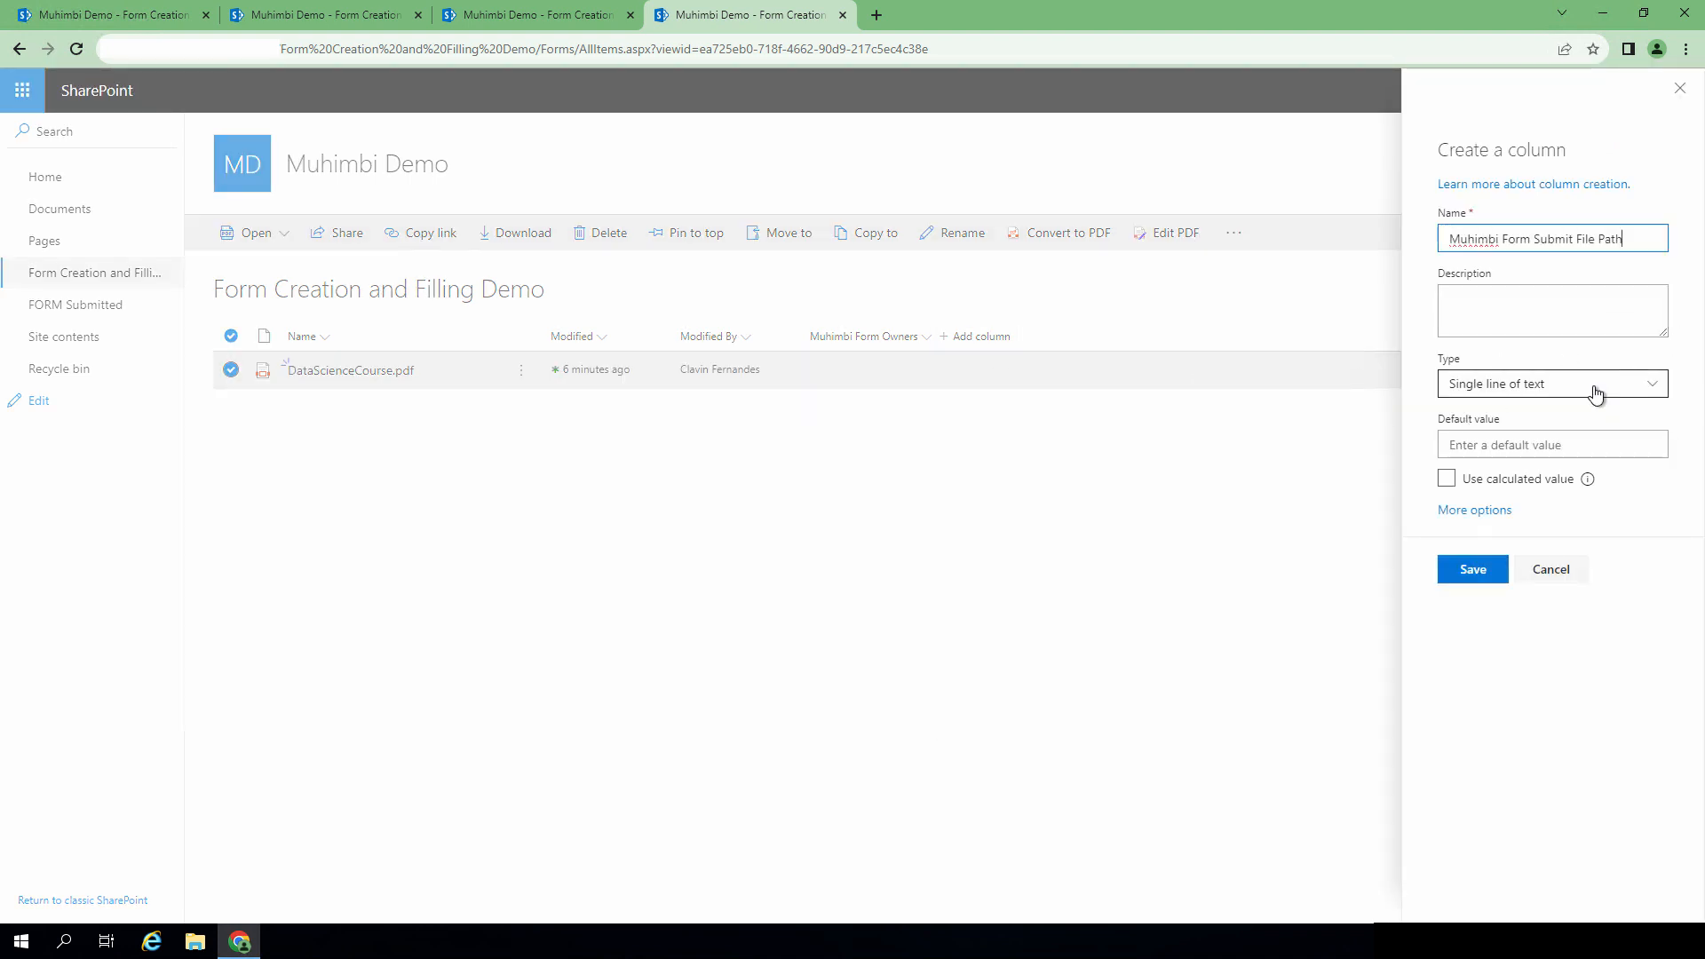
{"action": "left_click", "coordinate": [1466, 573]}
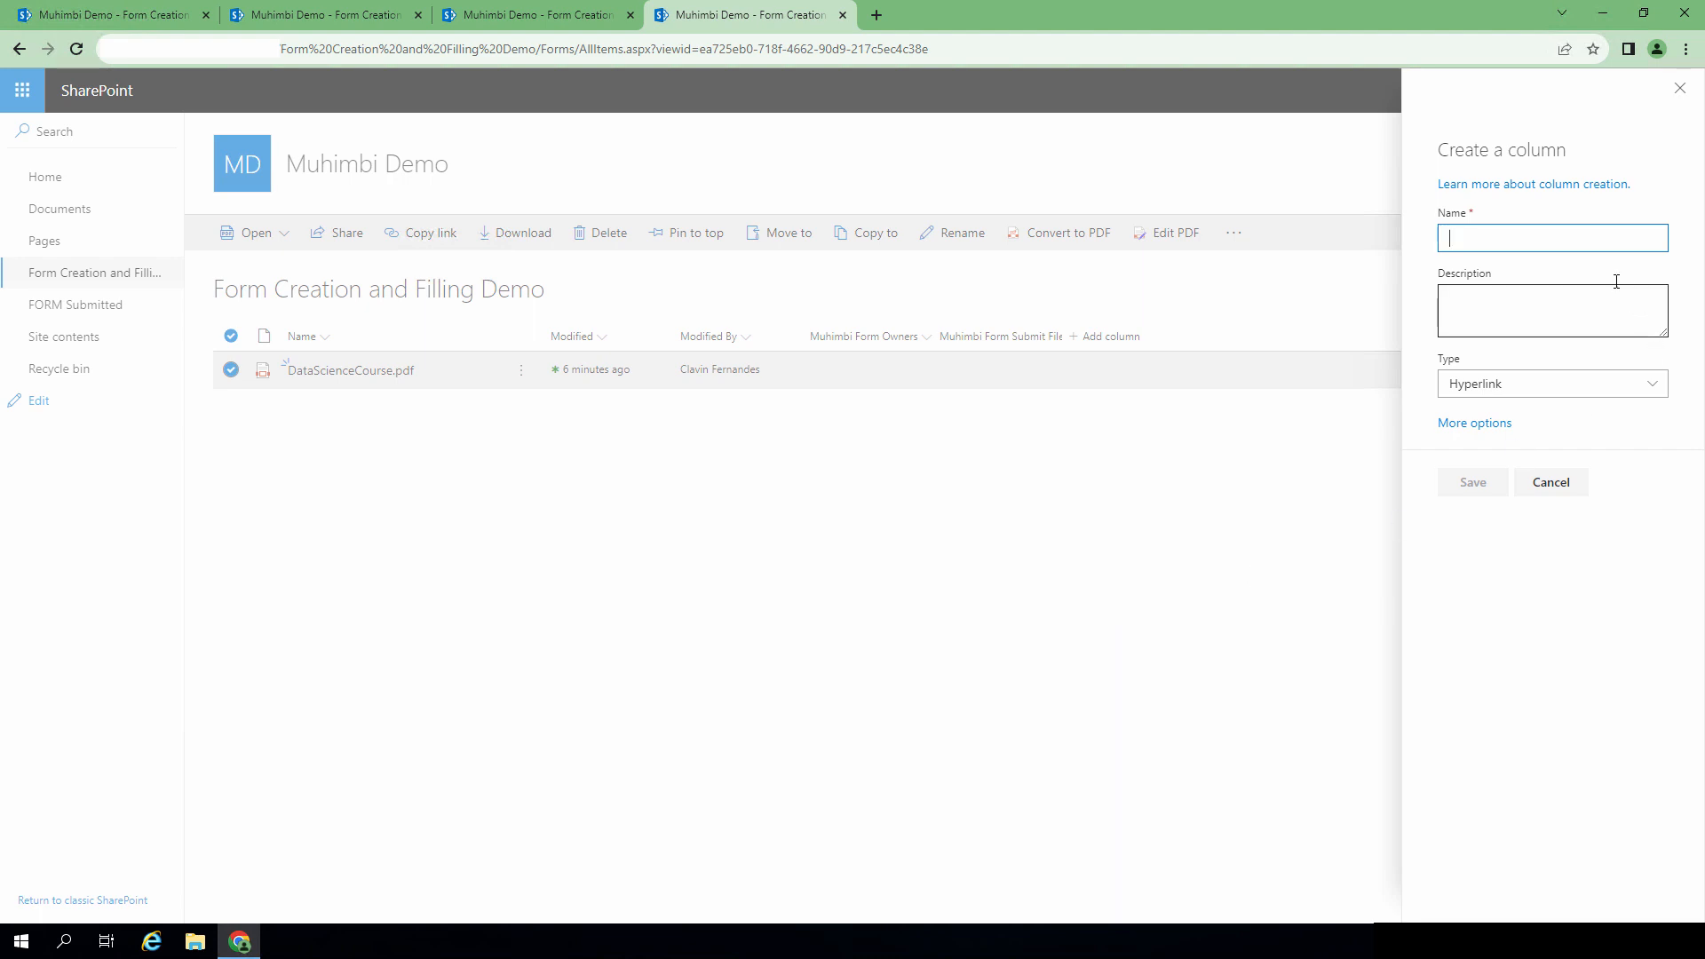
Step: Create the Muhimbi Form Submit Redirect URL hyperlink column and widen the new columns
{"action": "type", "text": "Muhimbi Form Submit Redirect URL"}
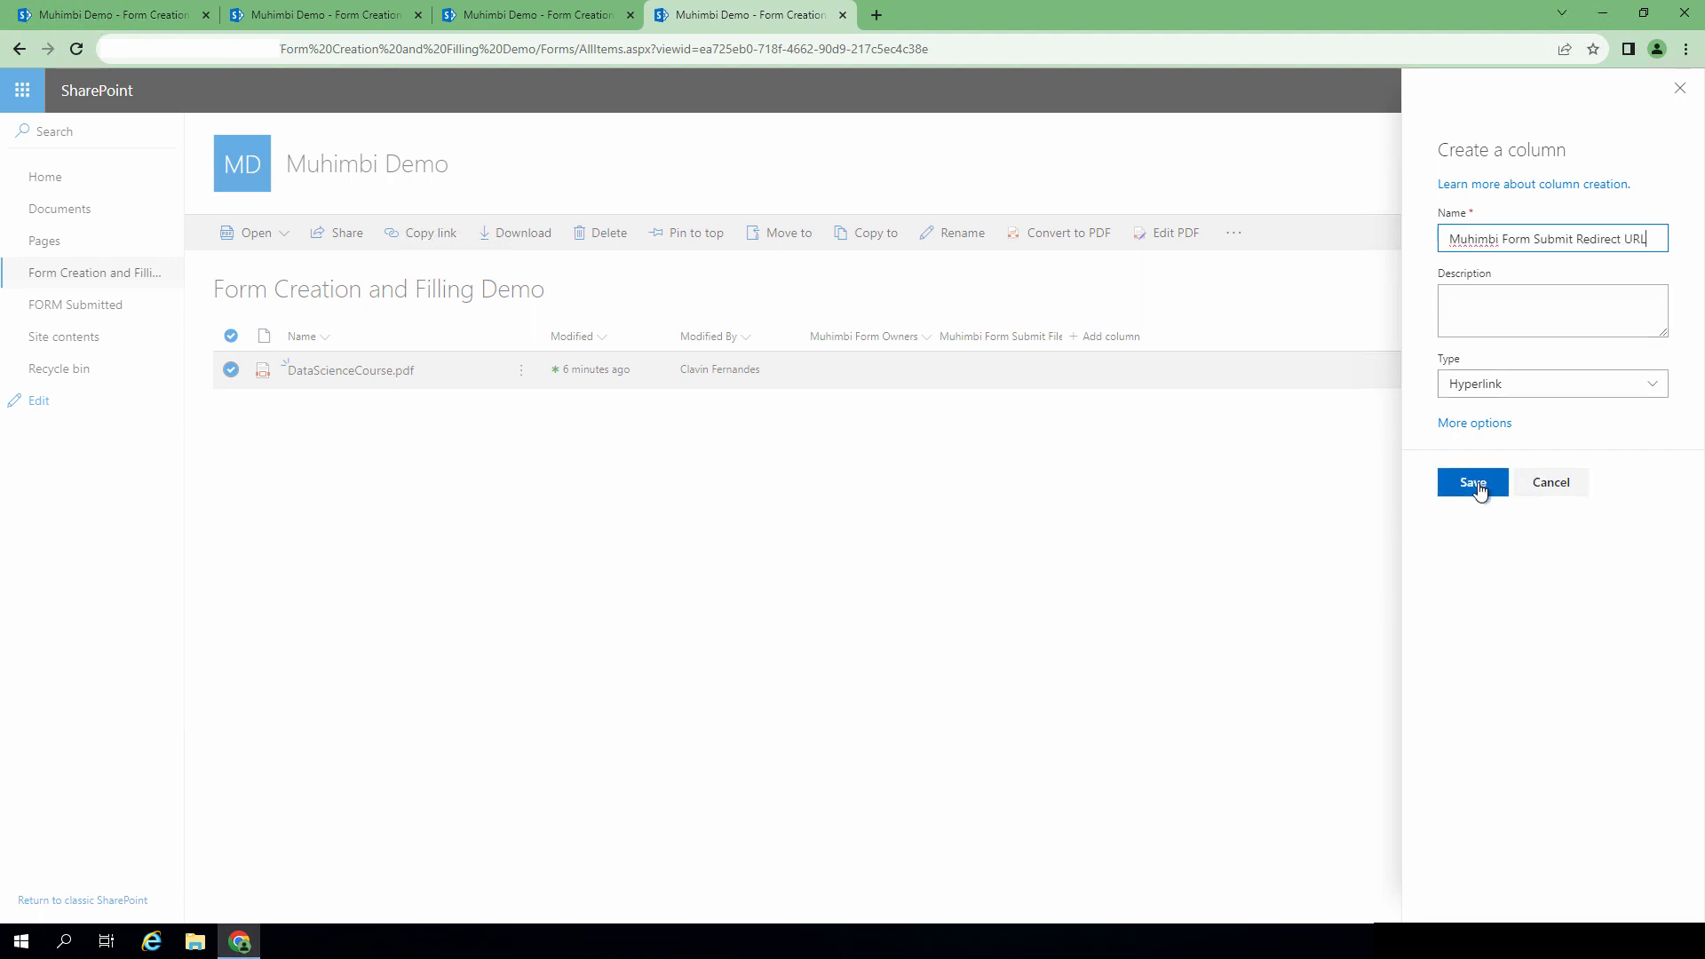
{"action": "left_click", "coordinate": [1470, 483]}
{"action": "left_click_drag", "start_coordinate": [1191, 325], "coordinate": [1271, 325]}
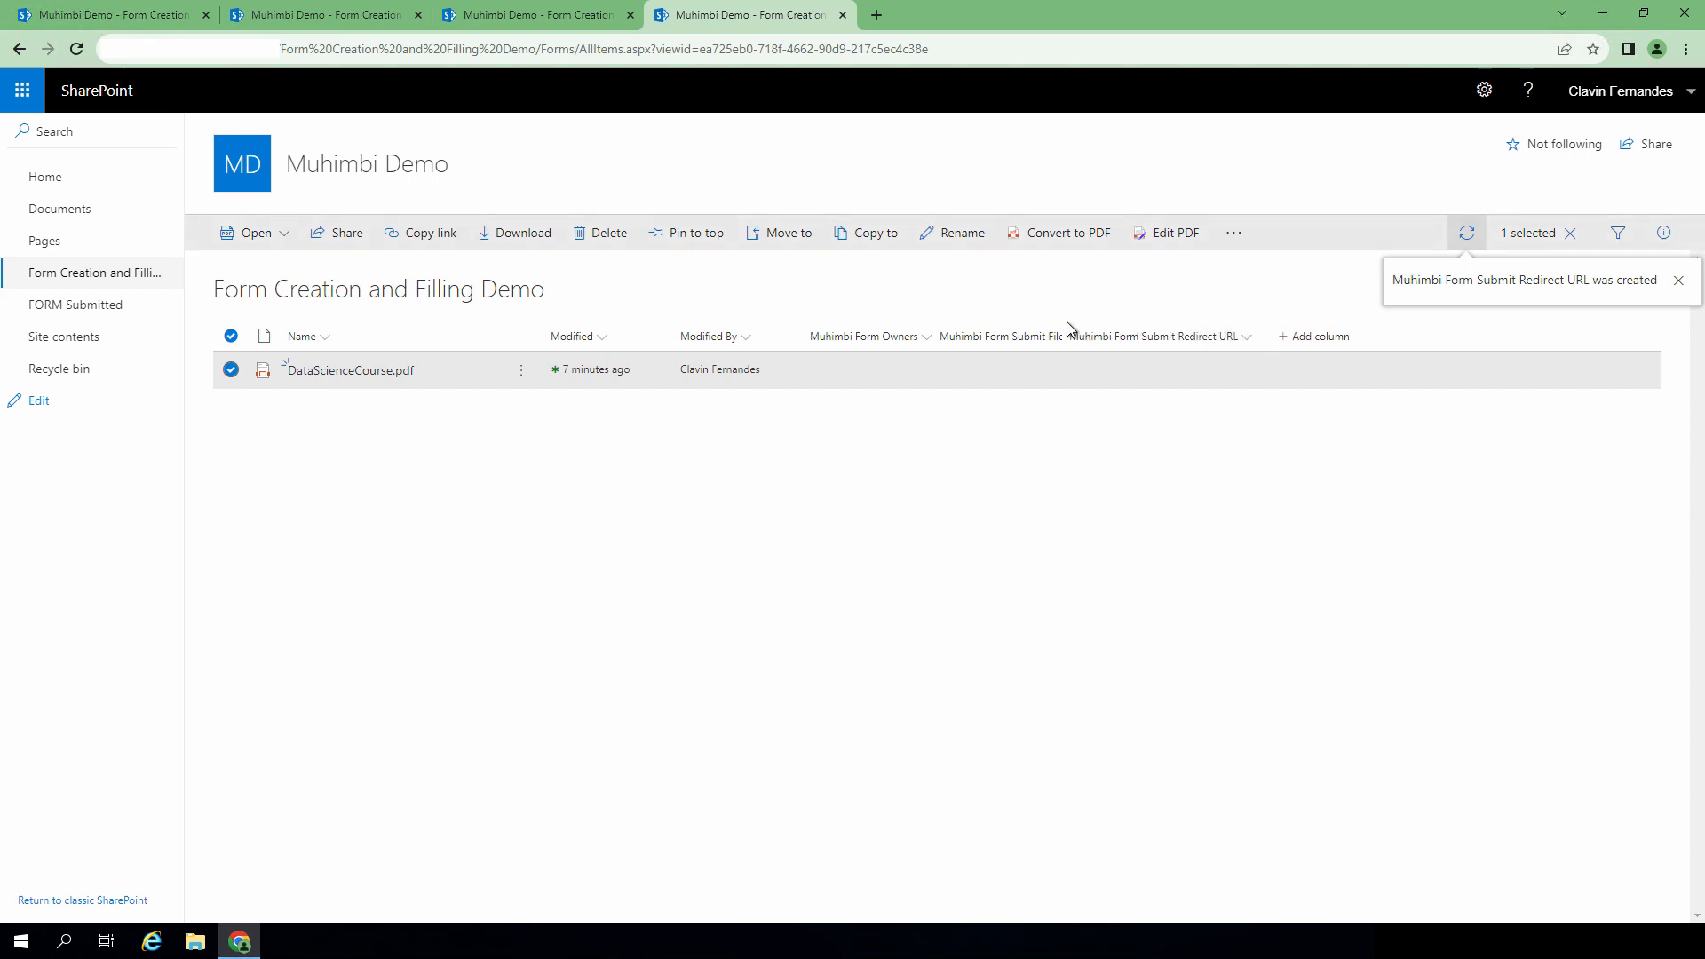
{"action": "left_click_drag", "start_coordinate": [1067, 328], "coordinate": [1123, 328]}
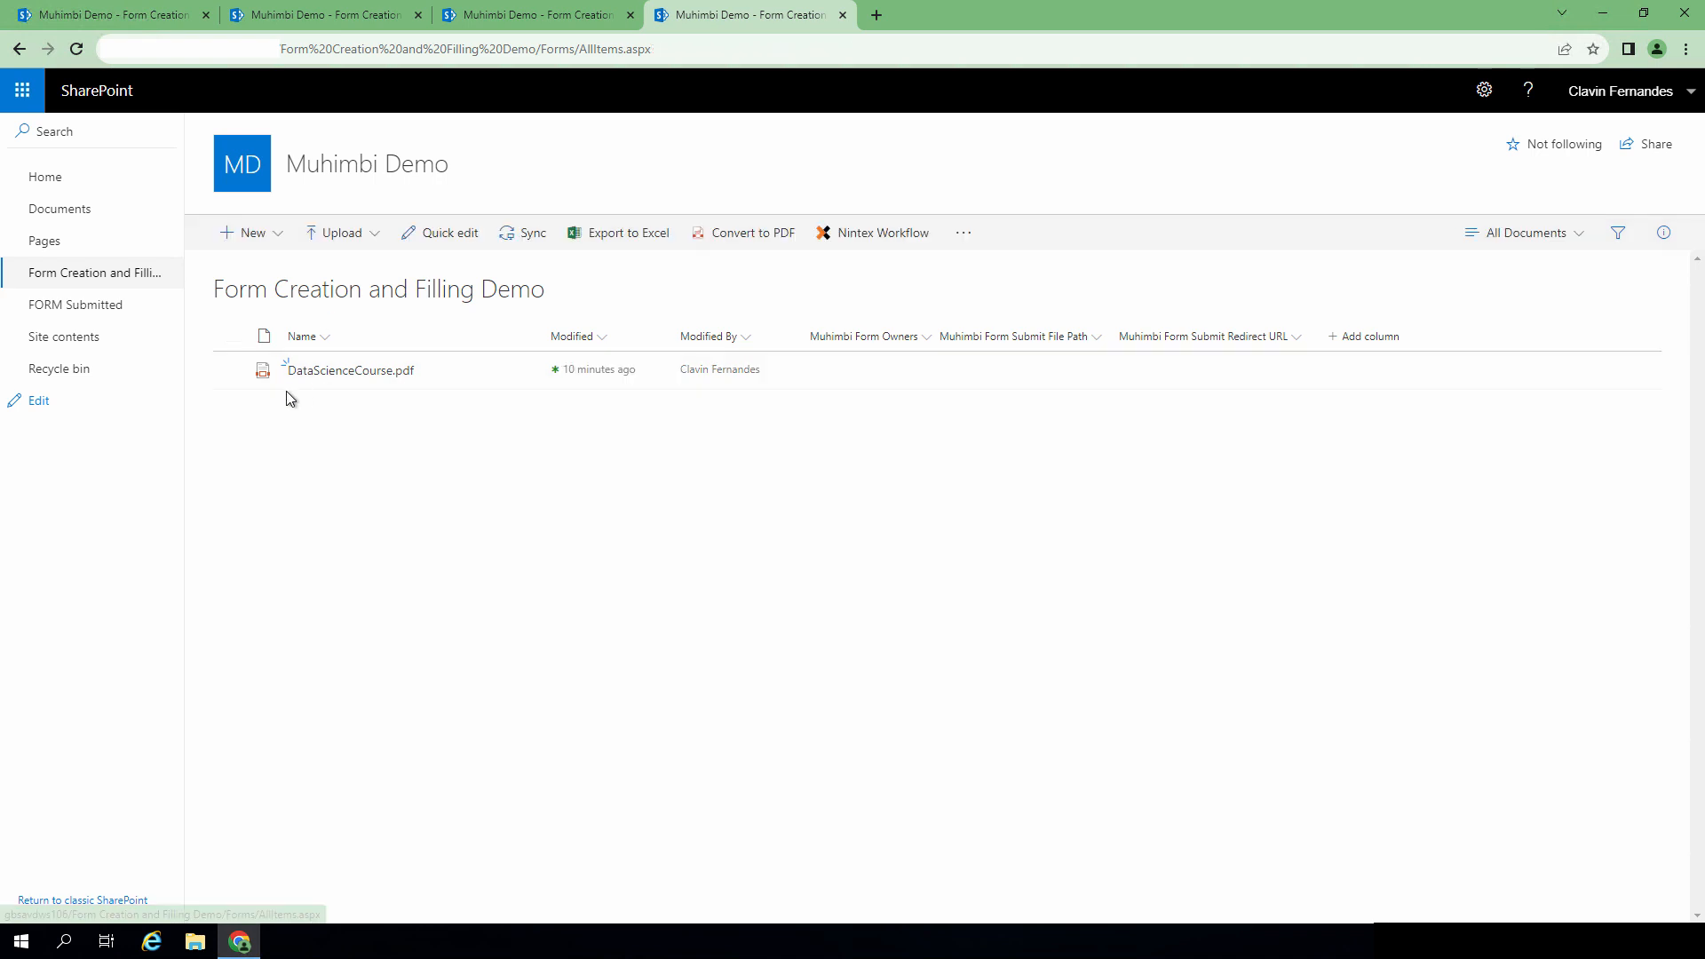
Step: Open DataScienceCourse.pdf's properties and set the test user as Muhimbi Form Owners
{"action": "left_click", "coordinate": [234, 372]}
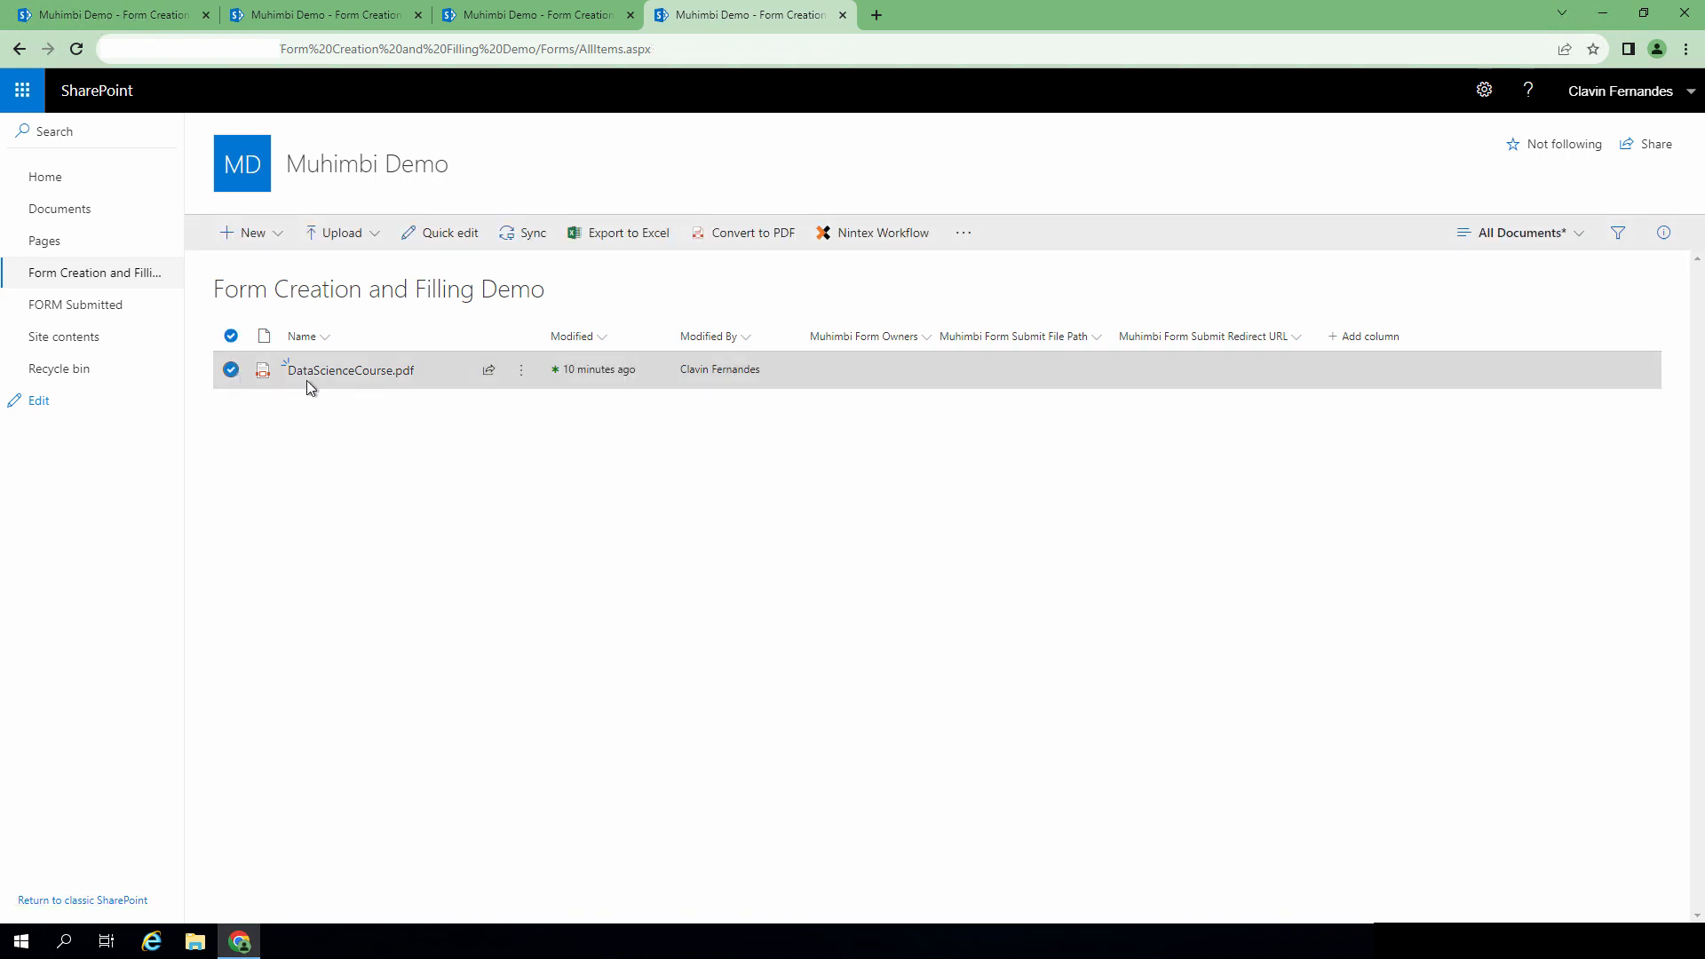
{"action": "left_click", "coordinate": [520, 370]}
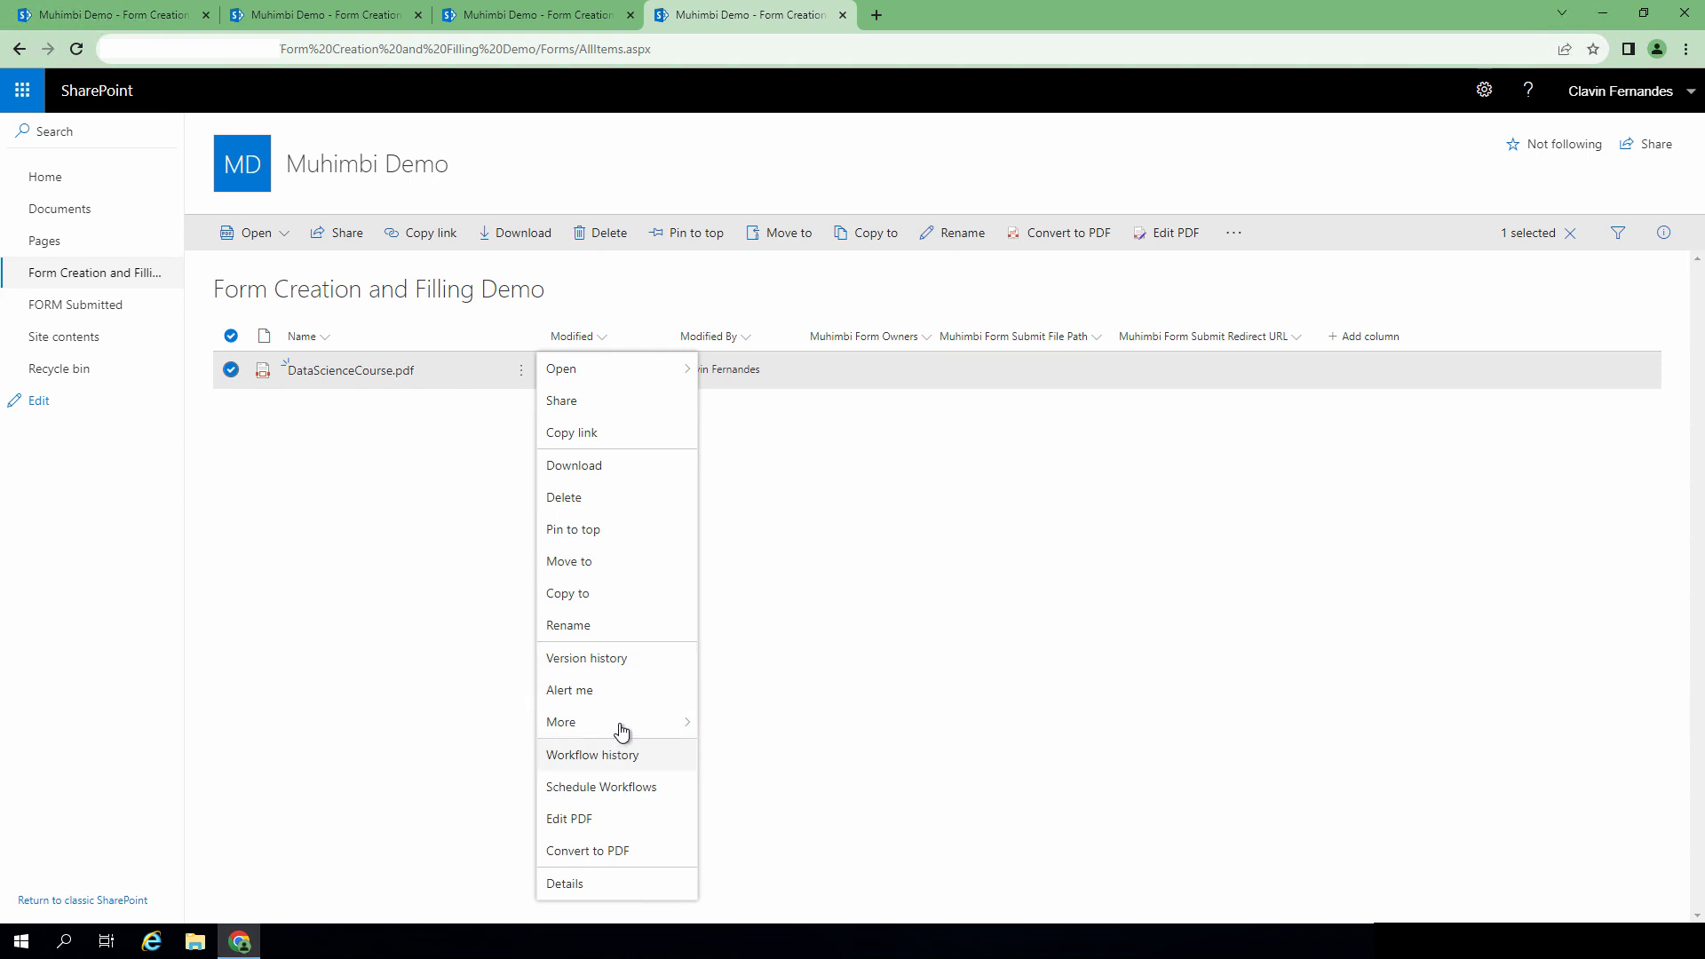
{"action": "mouse_move", "coordinate": [621, 723]}
{"action": "left_click", "coordinate": [738, 725]}
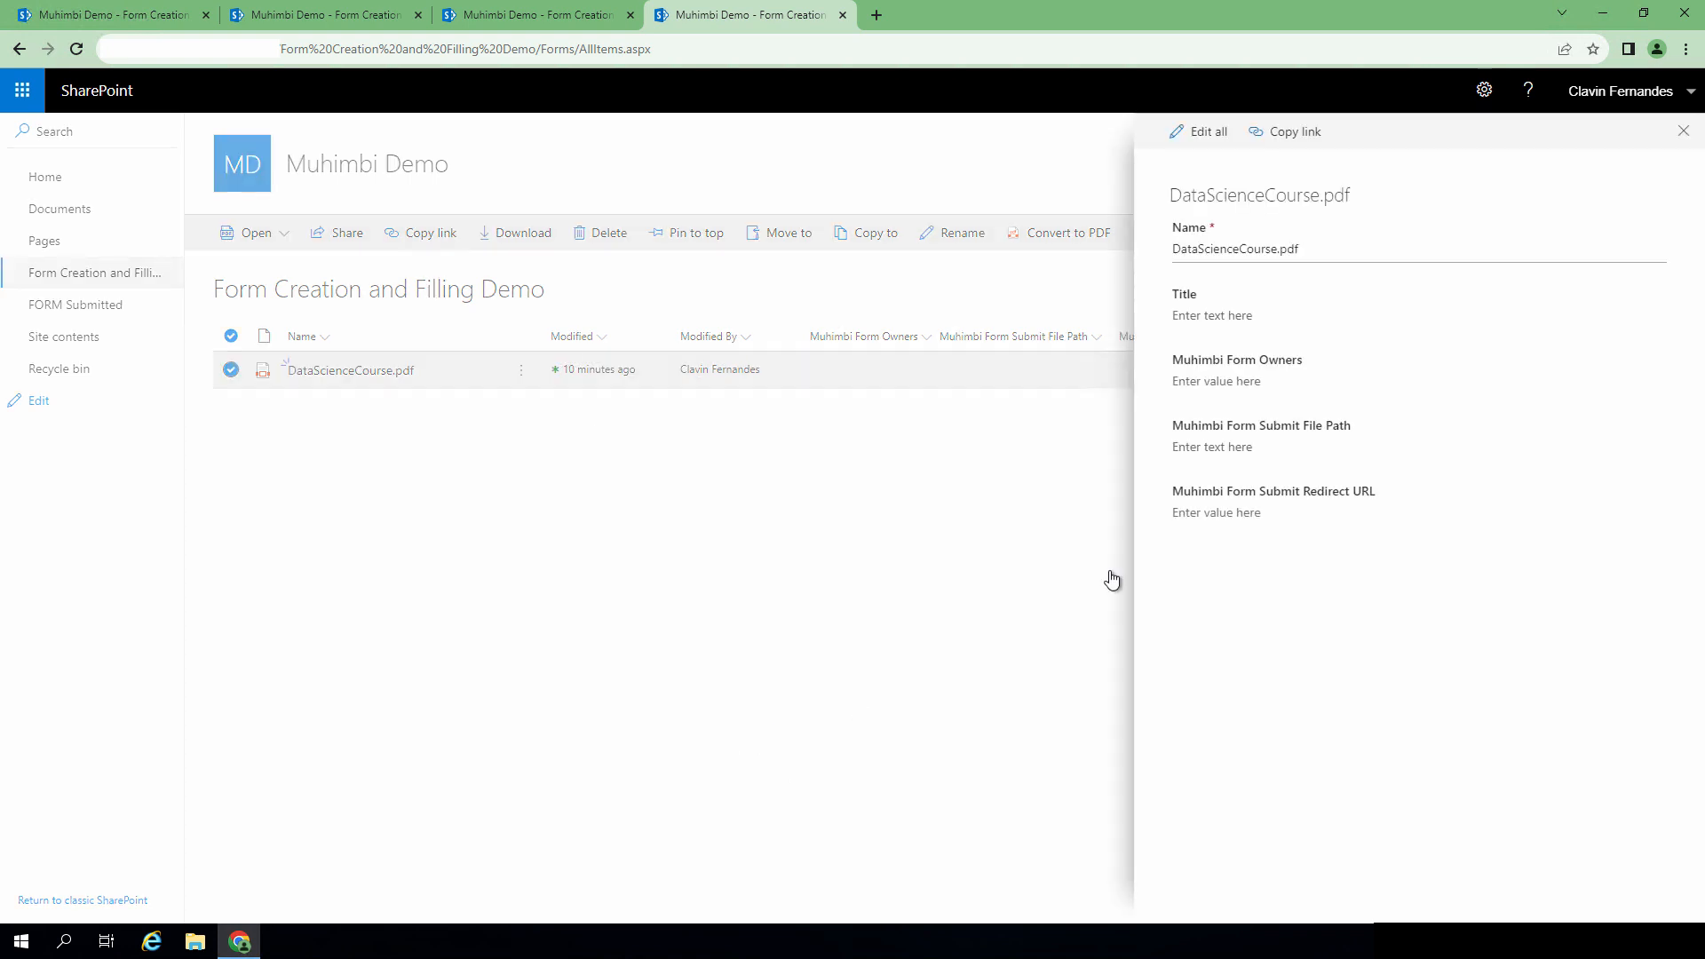
{"action": "left_click", "coordinate": [1233, 380]}
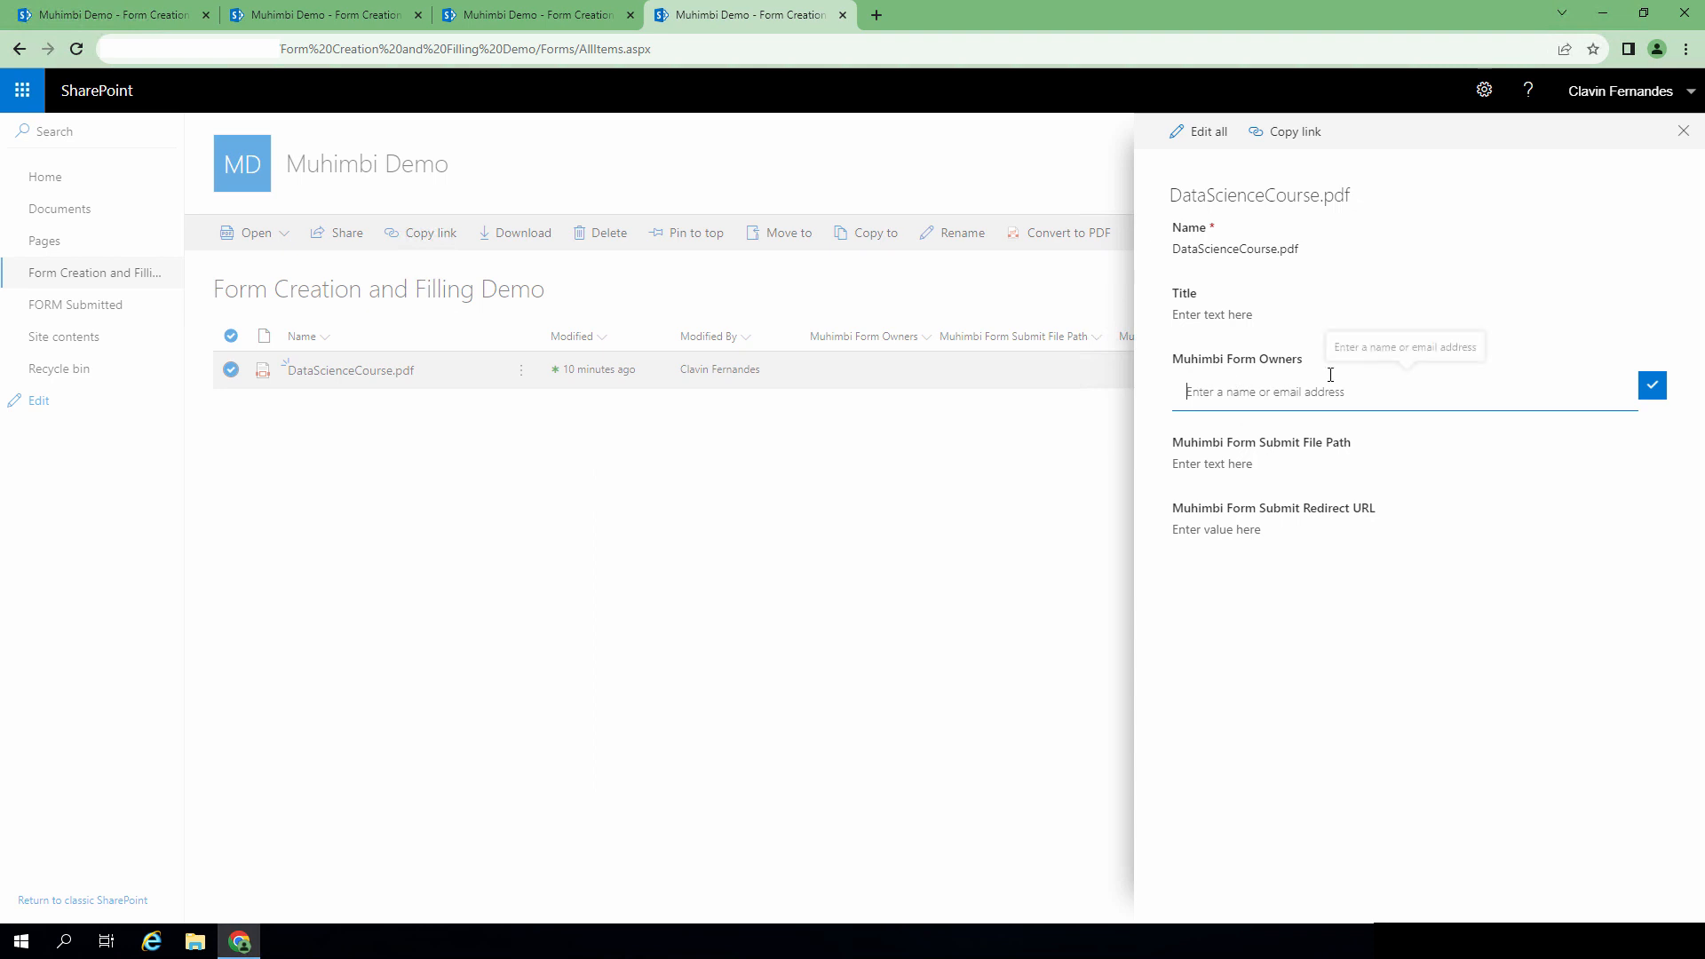
{"action": "type", "text": "Clavin"}
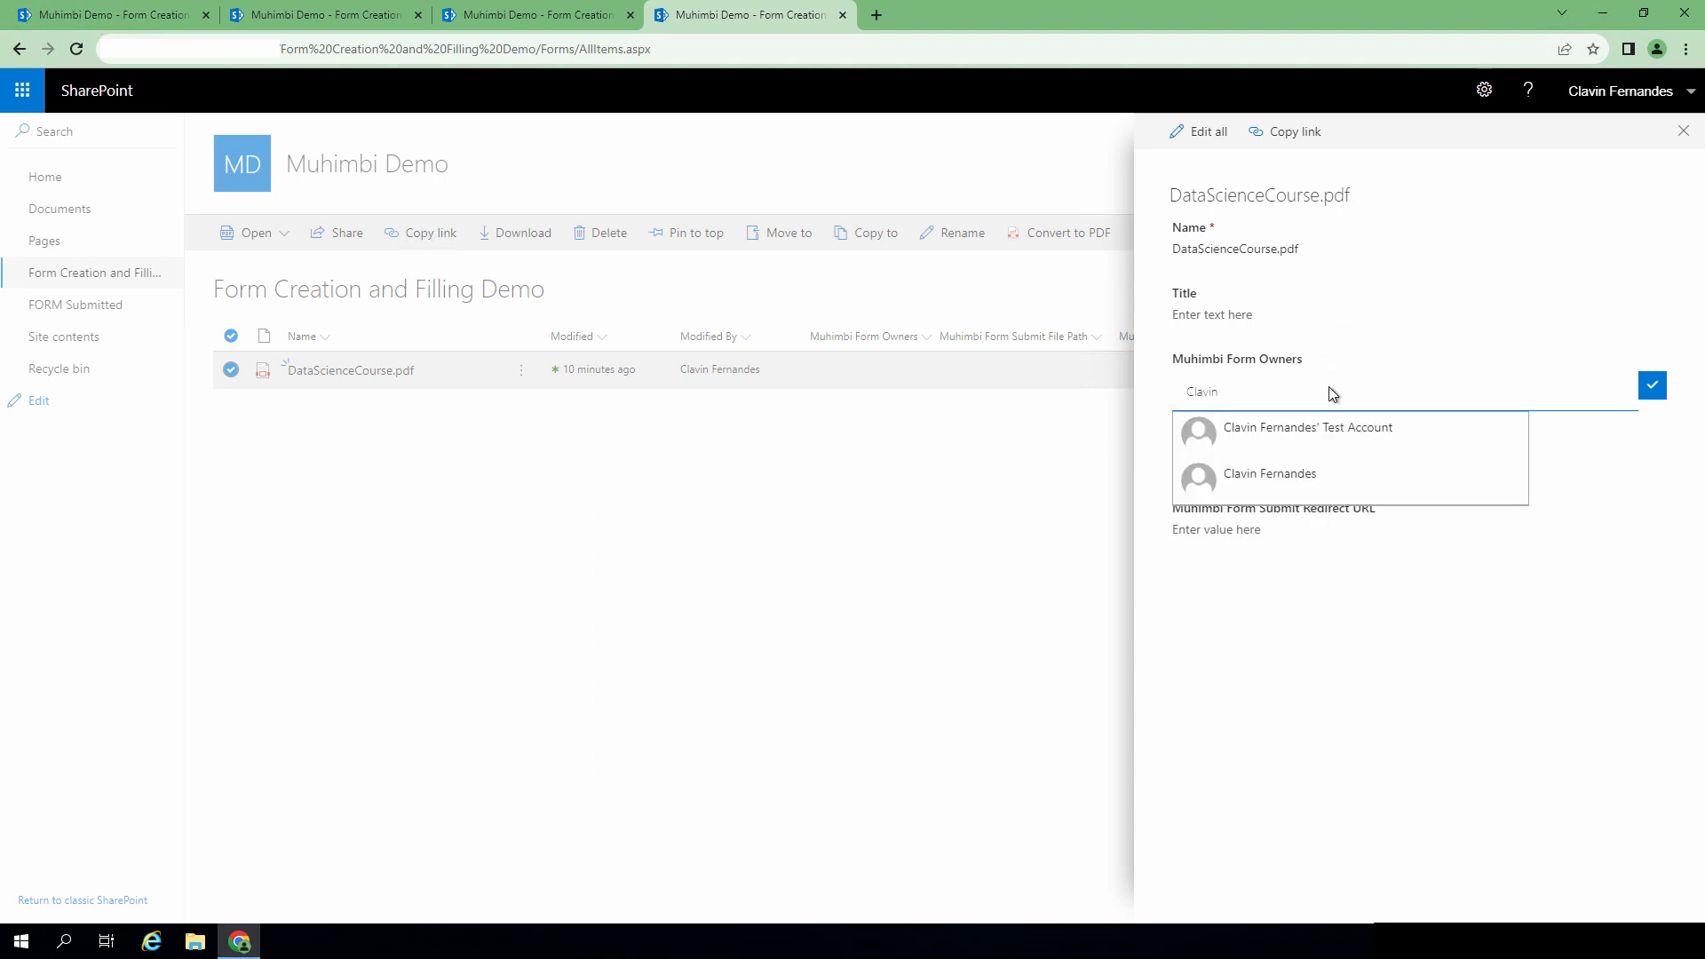
{"action": "left_click", "coordinate": [1291, 491]}
{"action": "left_click", "coordinate": [1652, 385]}
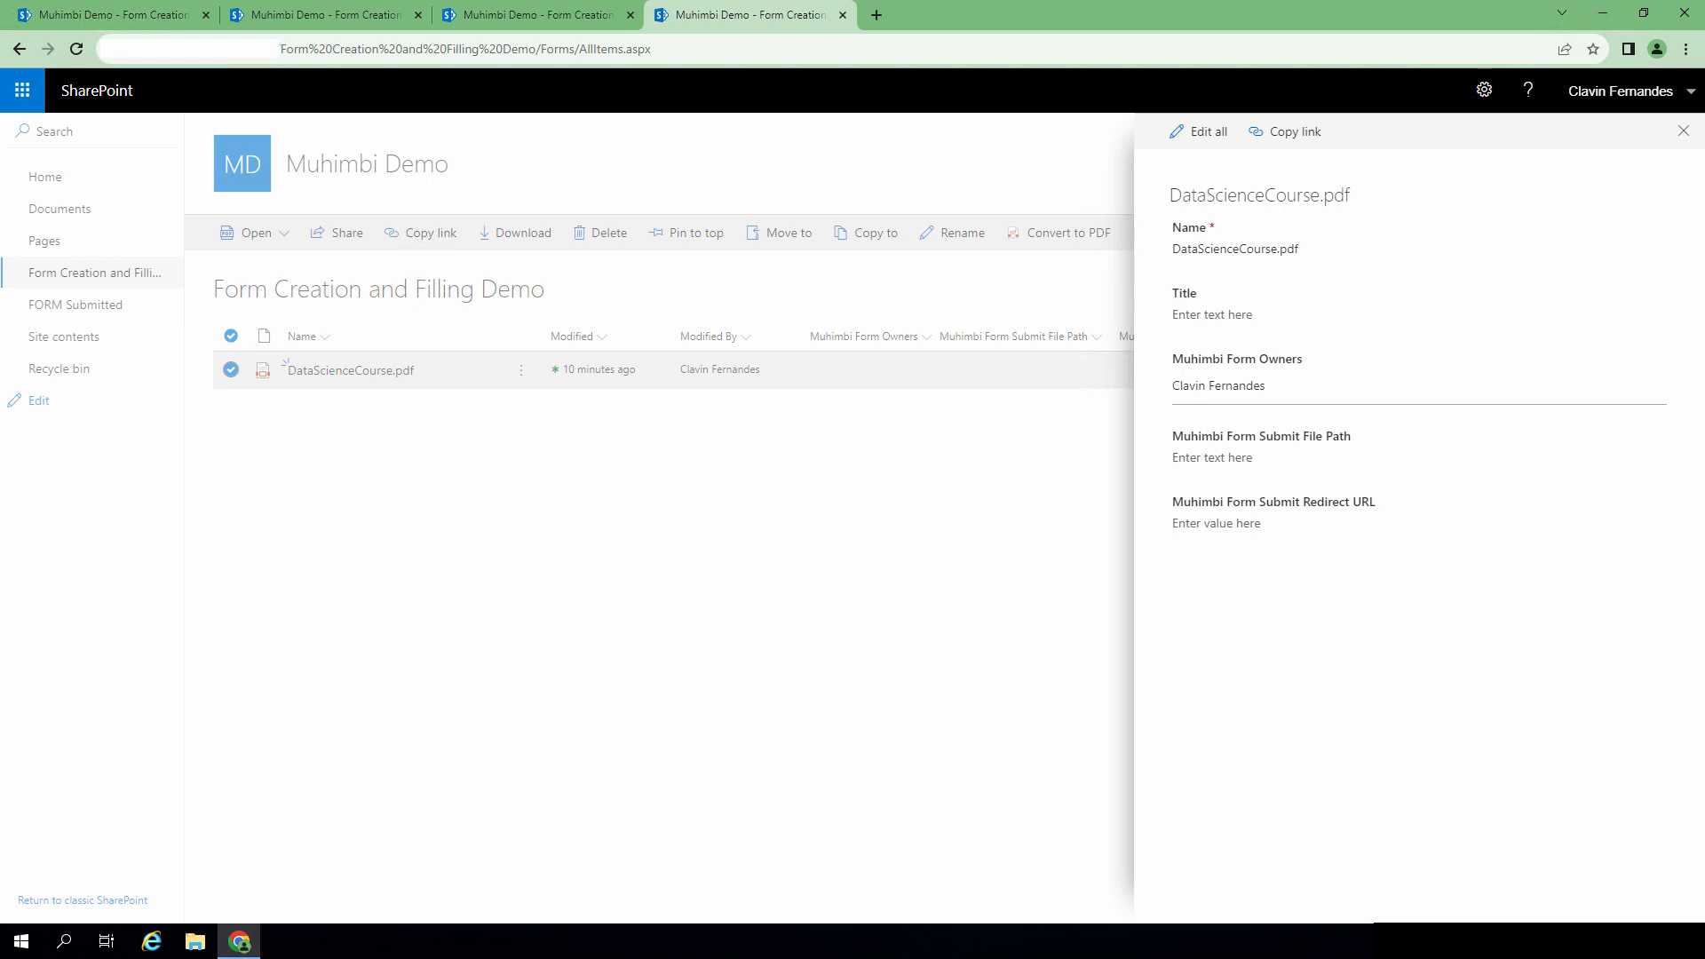
Step: Set Muhimbi Form Submit File Path to /FORM Submitted/DataScience_{username}.pdf
{"action": "left_click", "coordinate": [1229, 461]}
{"action": "type", "text": "/FORM Submitted/Submit_{username}.pdf"}
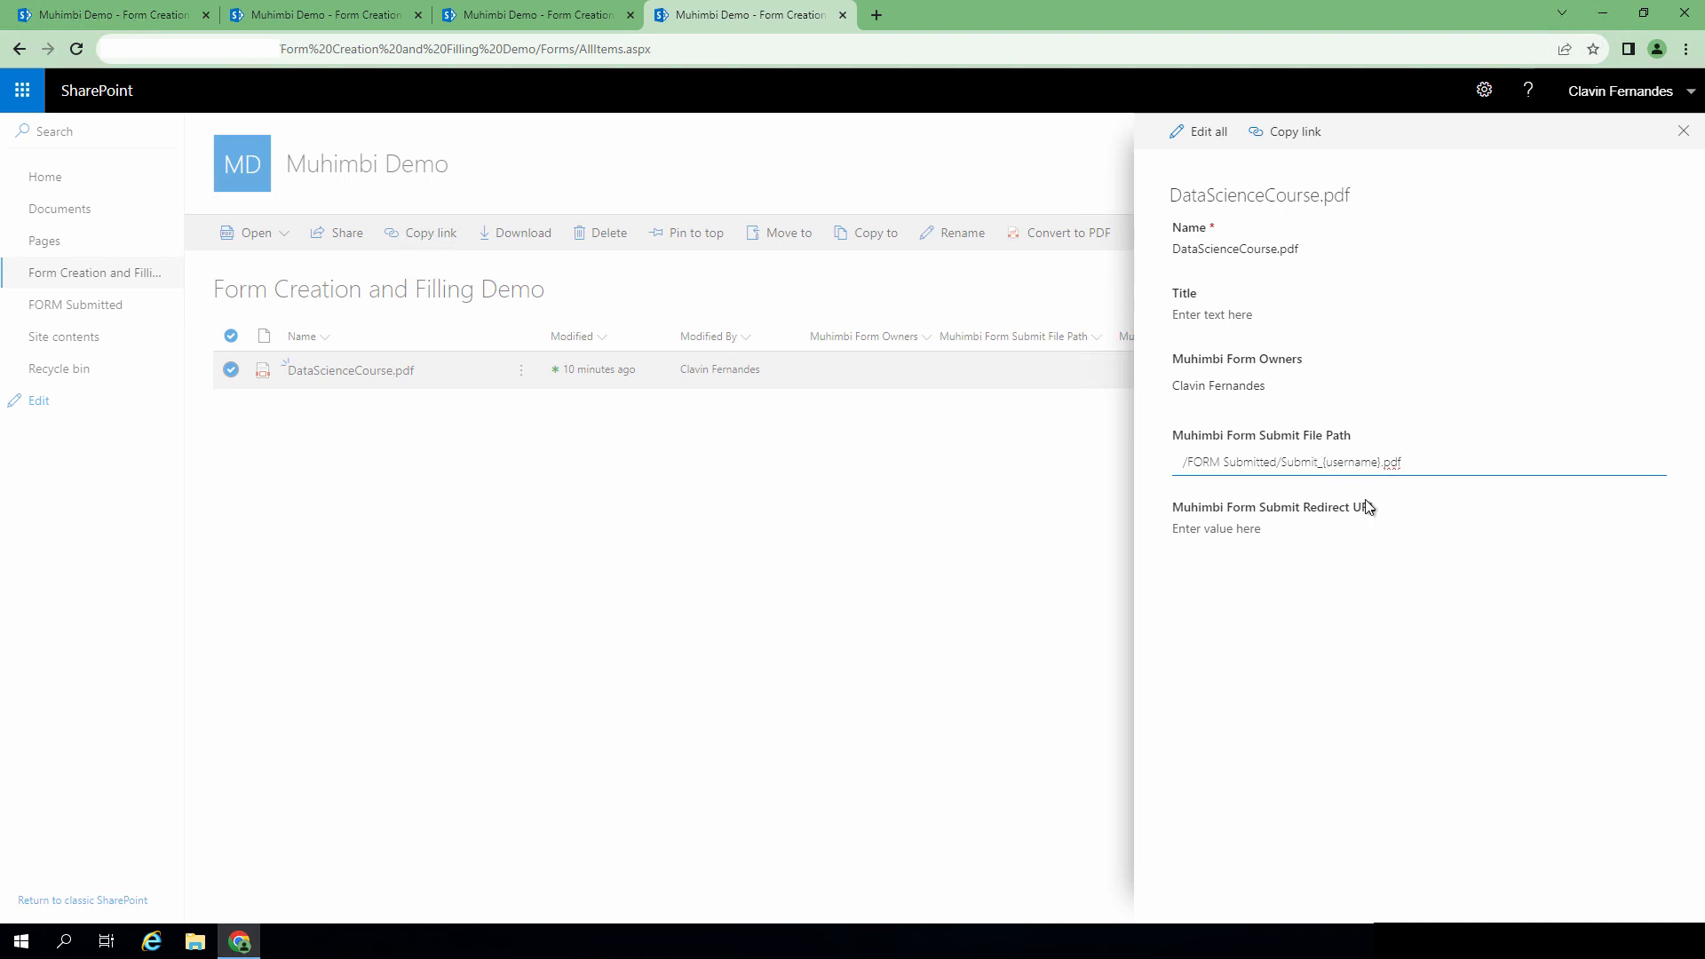
{"action": "key", "text": "BackSpace"}
{"action": "key", "text": "BackSpace"}
{"action": "key", "text": "BackSpace"}
{"action": "key", "text": "BackSpace"}
{"action": "key", "text": "BackSpace"}
{"action": "key", "text": "BackSpace"}
{"action": "type", "text": "DataScience"}
{"action": "left_click", "coordinate": [1274, 530]}
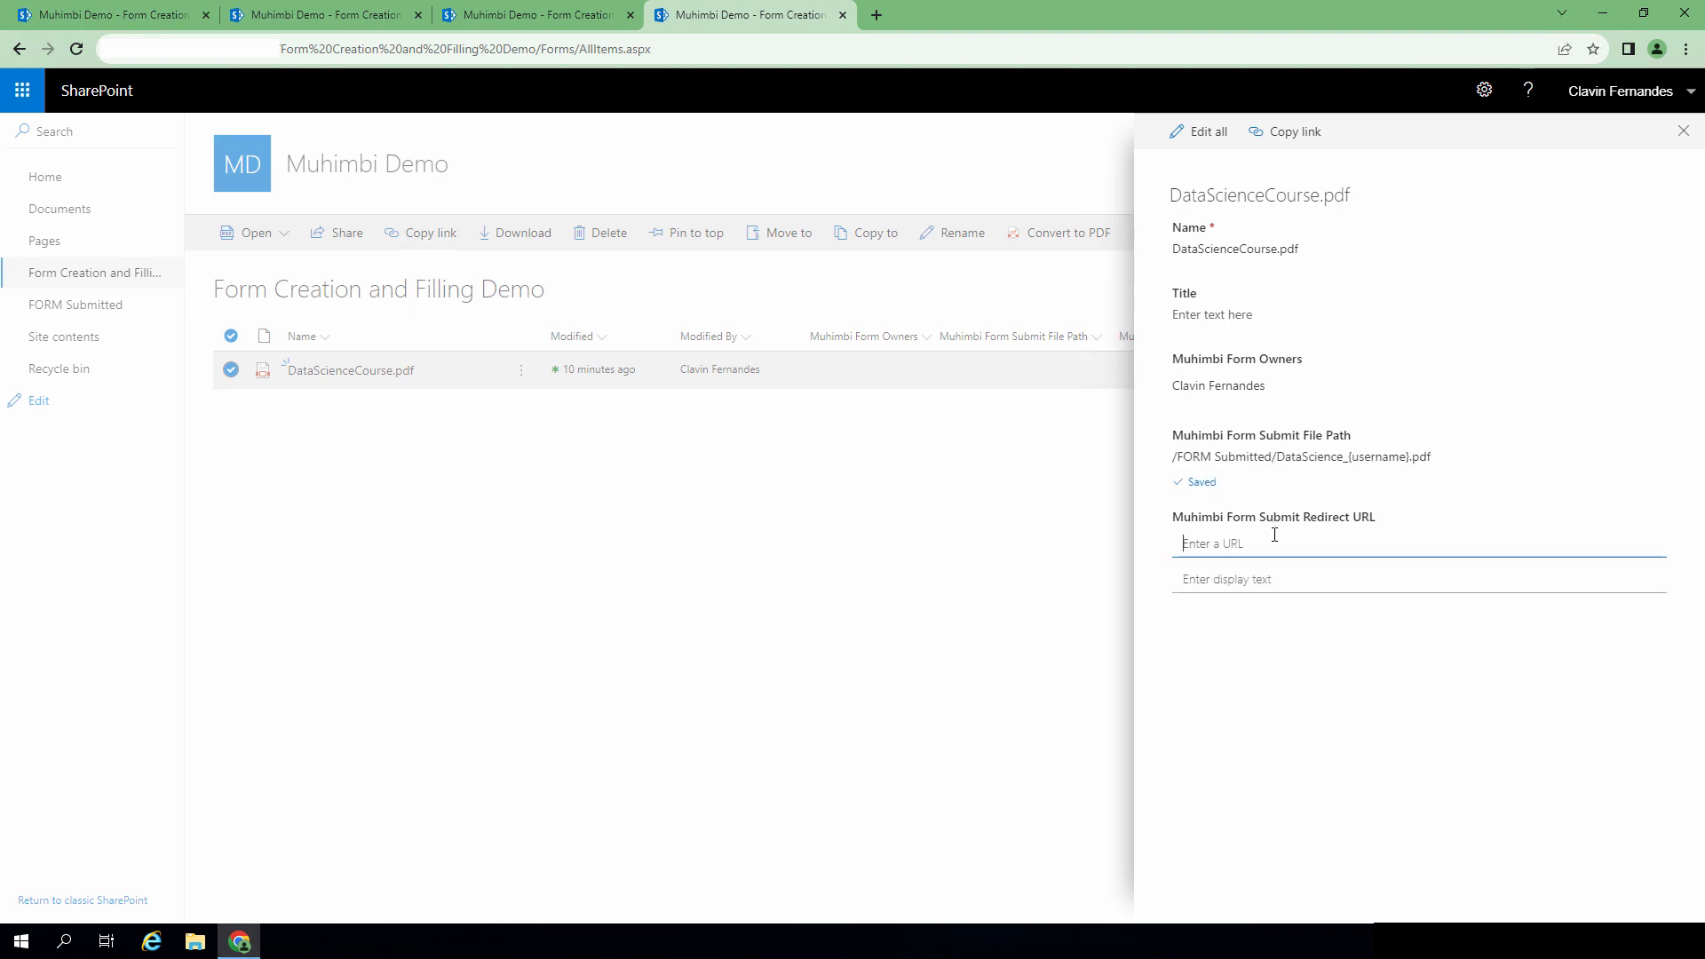
{"action": "left_click", "coordinate": [1274, 460]}
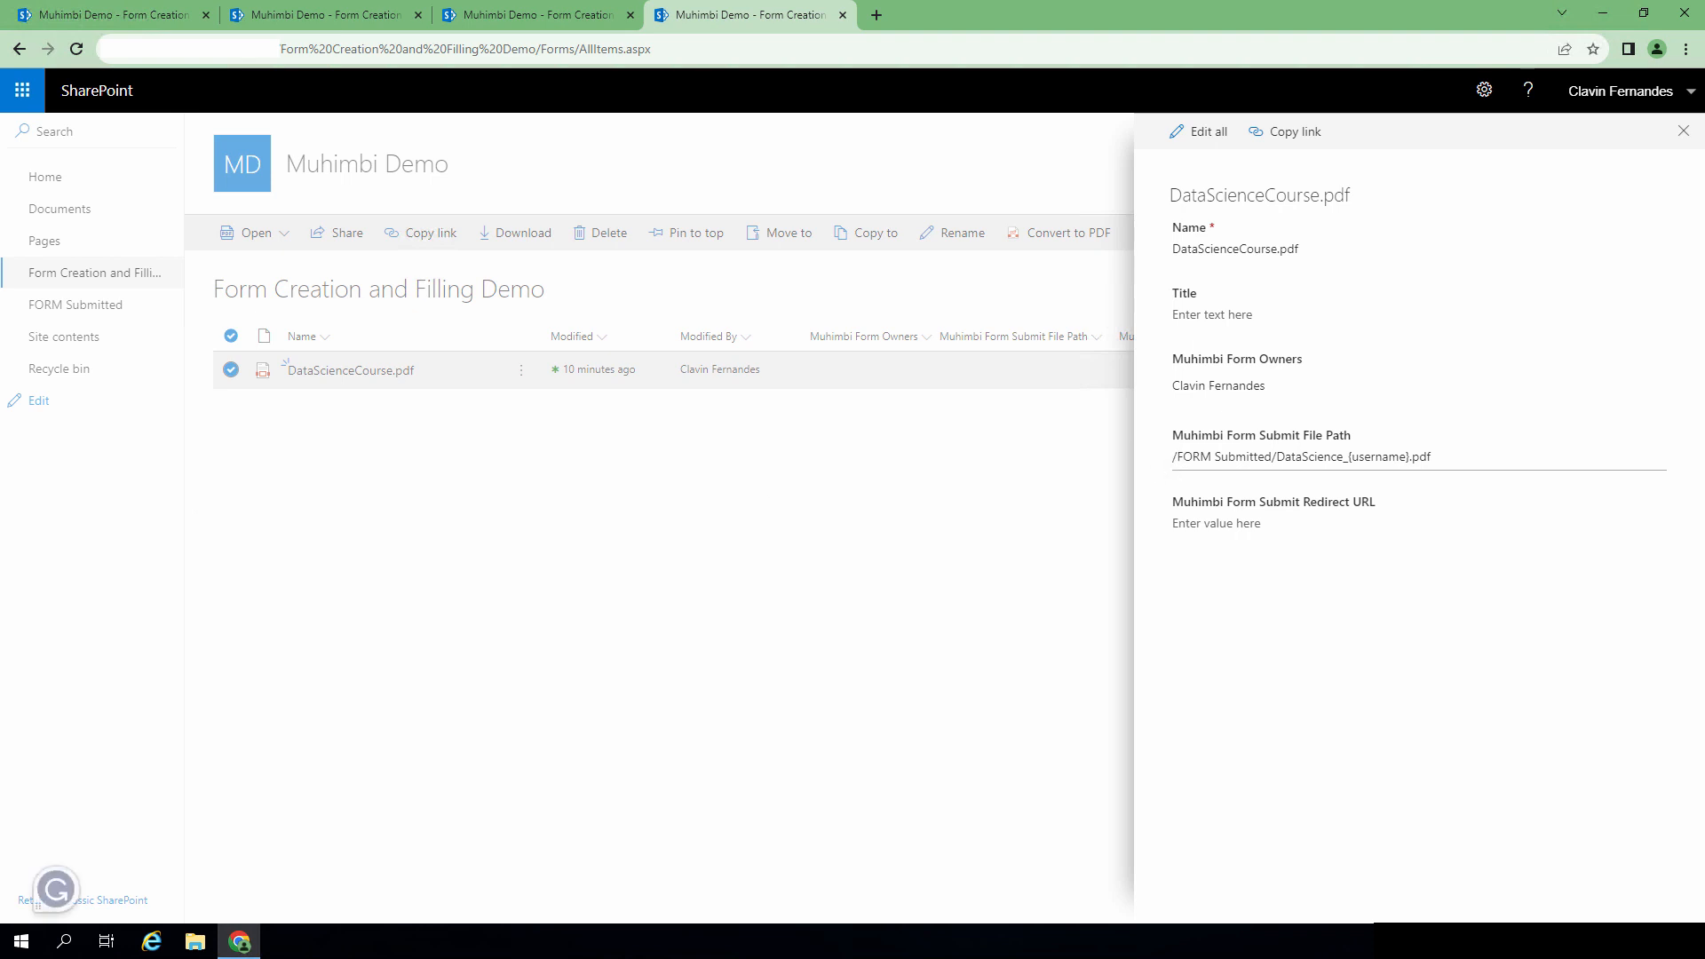
Step: Set the redirect URL to /FORM Submitted, close the details pane and refresh the list
{"action": "left_click", "coordinate": [1185, 525]}
{"action": "type", "text": "/FORM Submitted"}
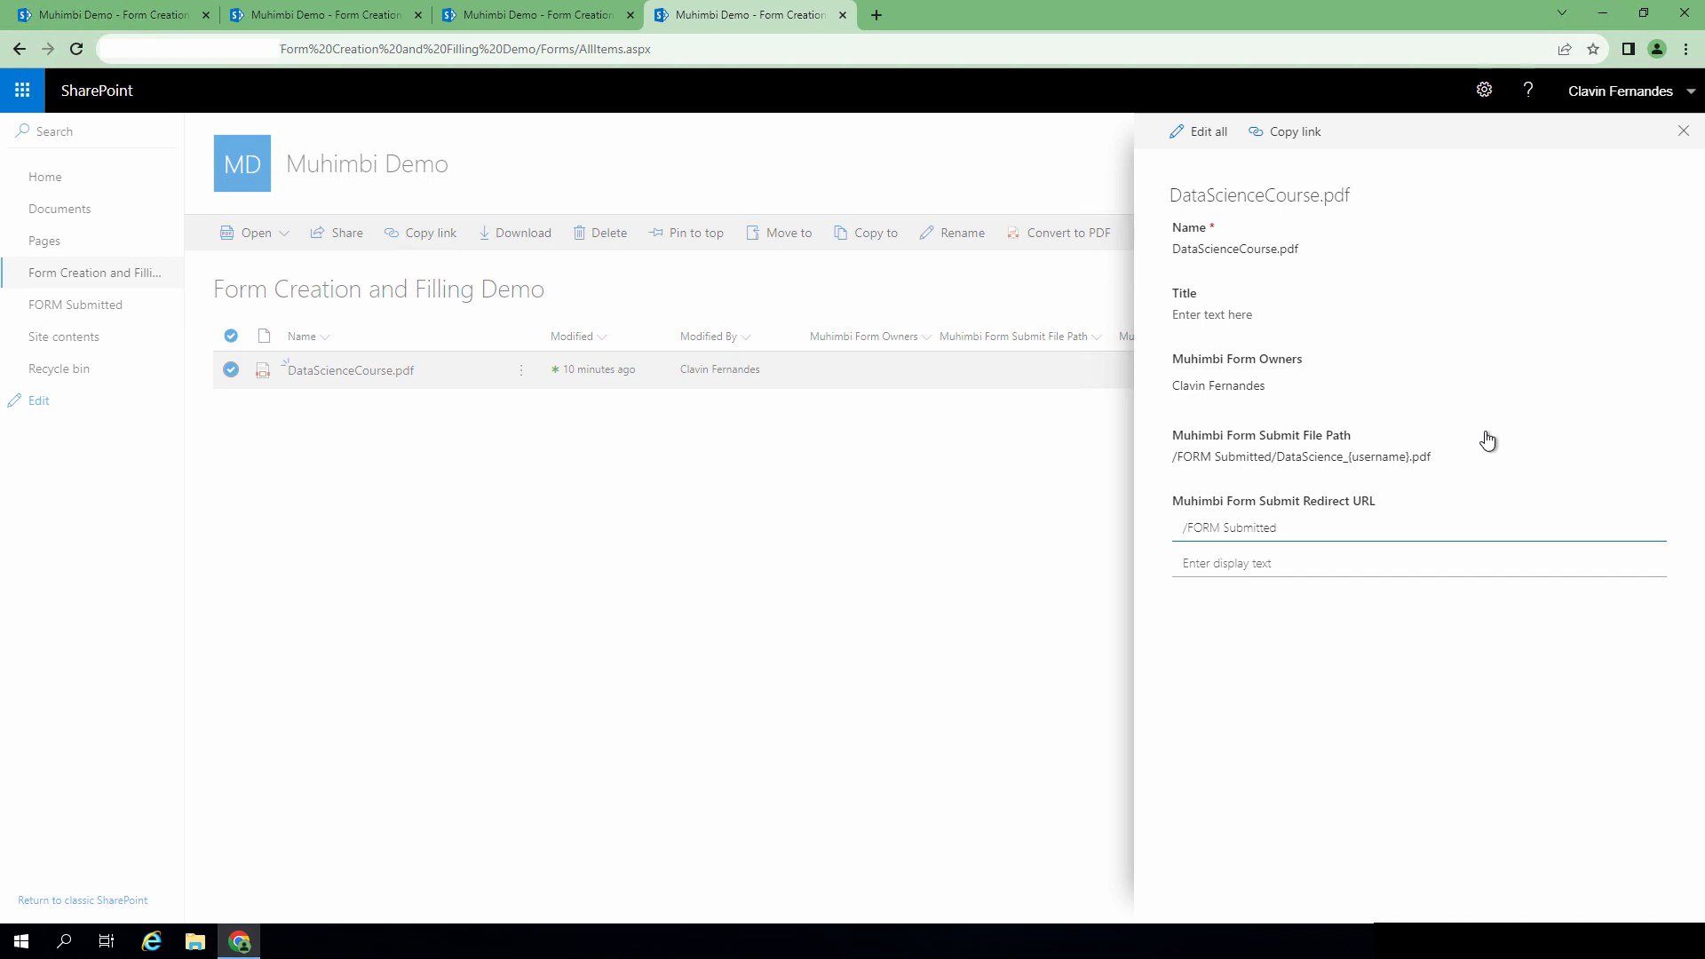
{"action": "left_click", "coordinate": [1378, 764]}
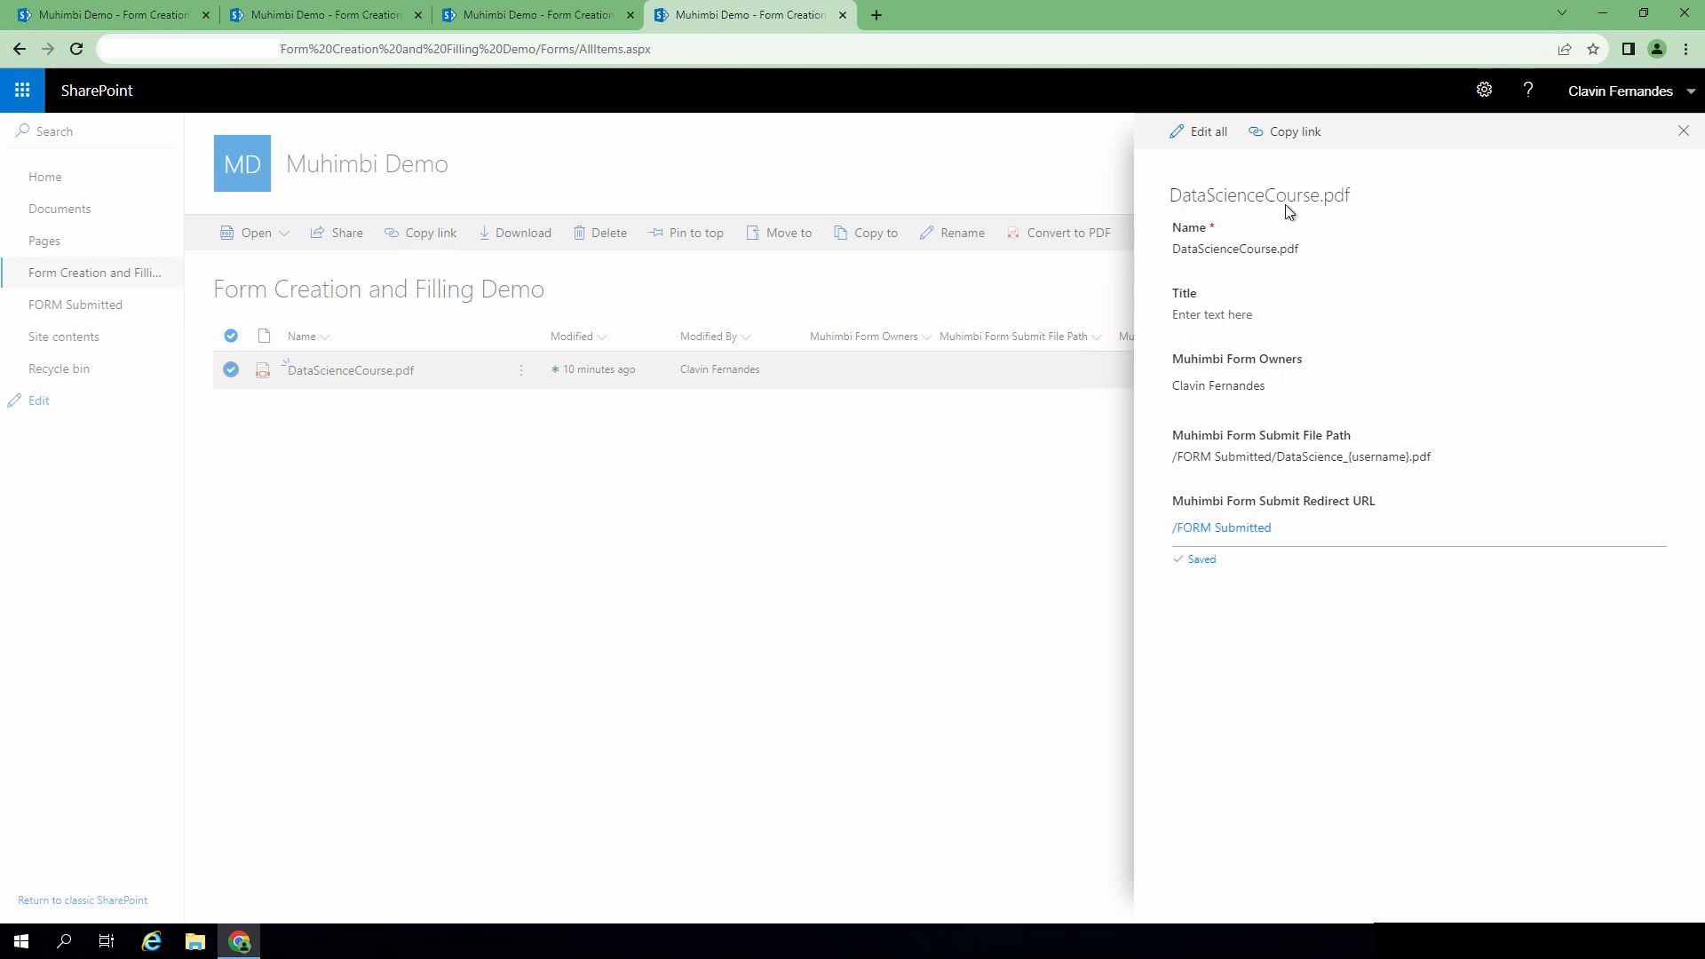
{"action": "left_click", "coordinate": [1684, 130]}
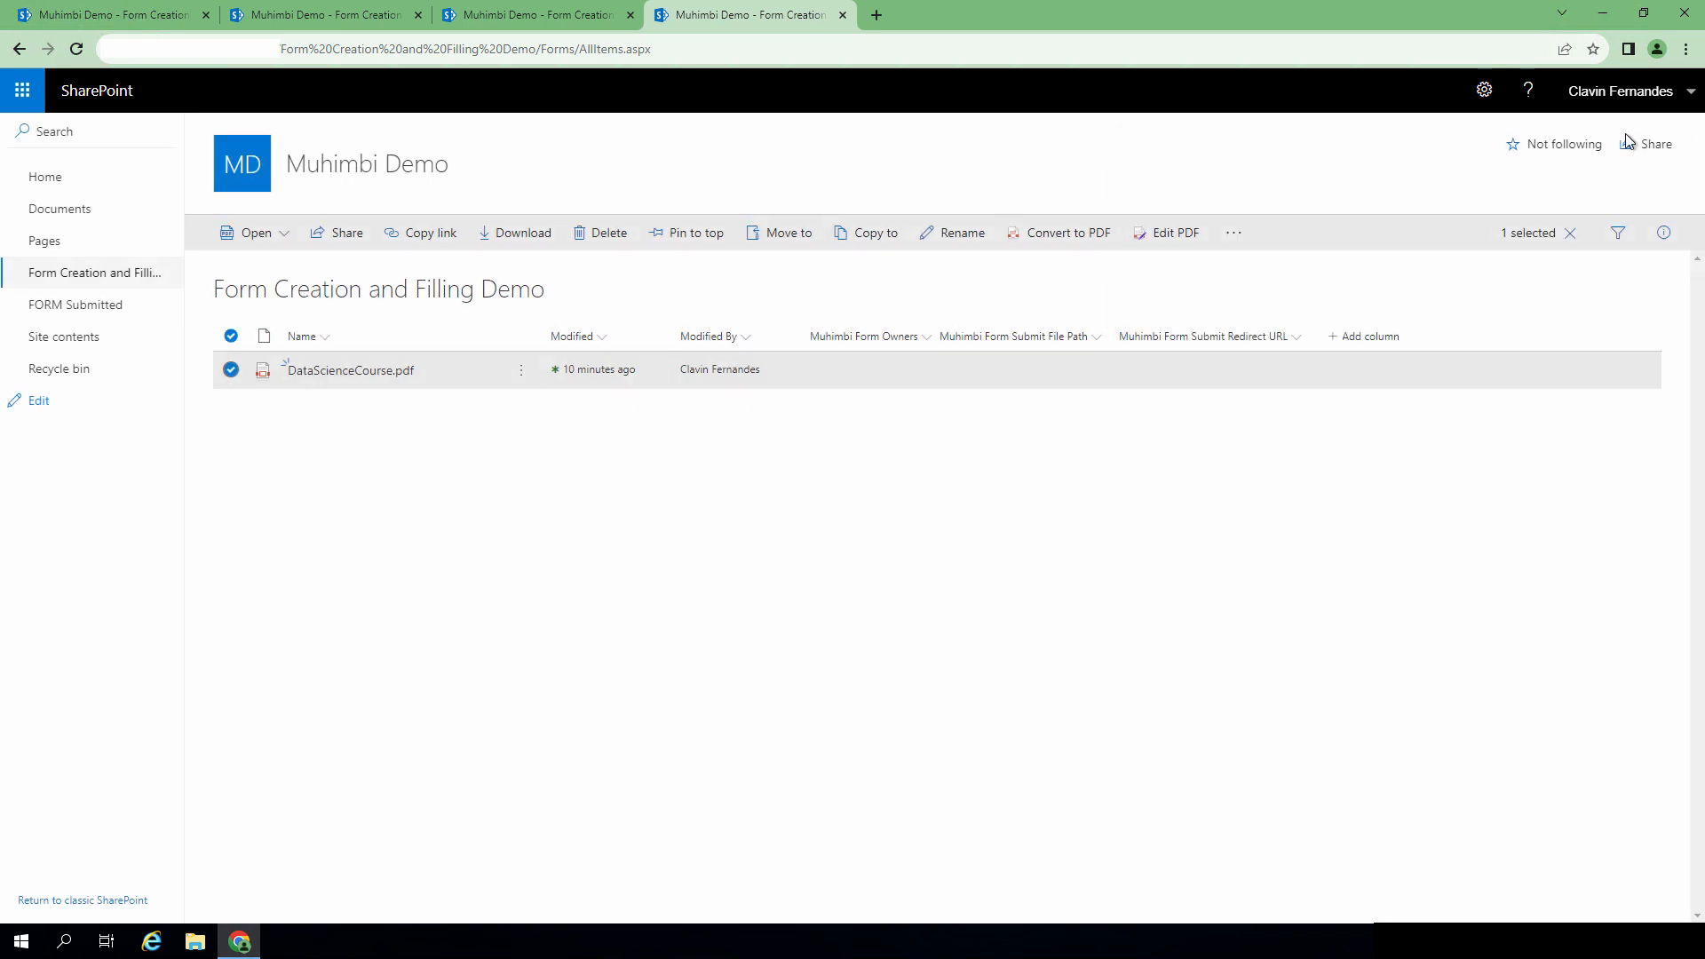
{"action": "left_click", "coordinate": [77, 50]}
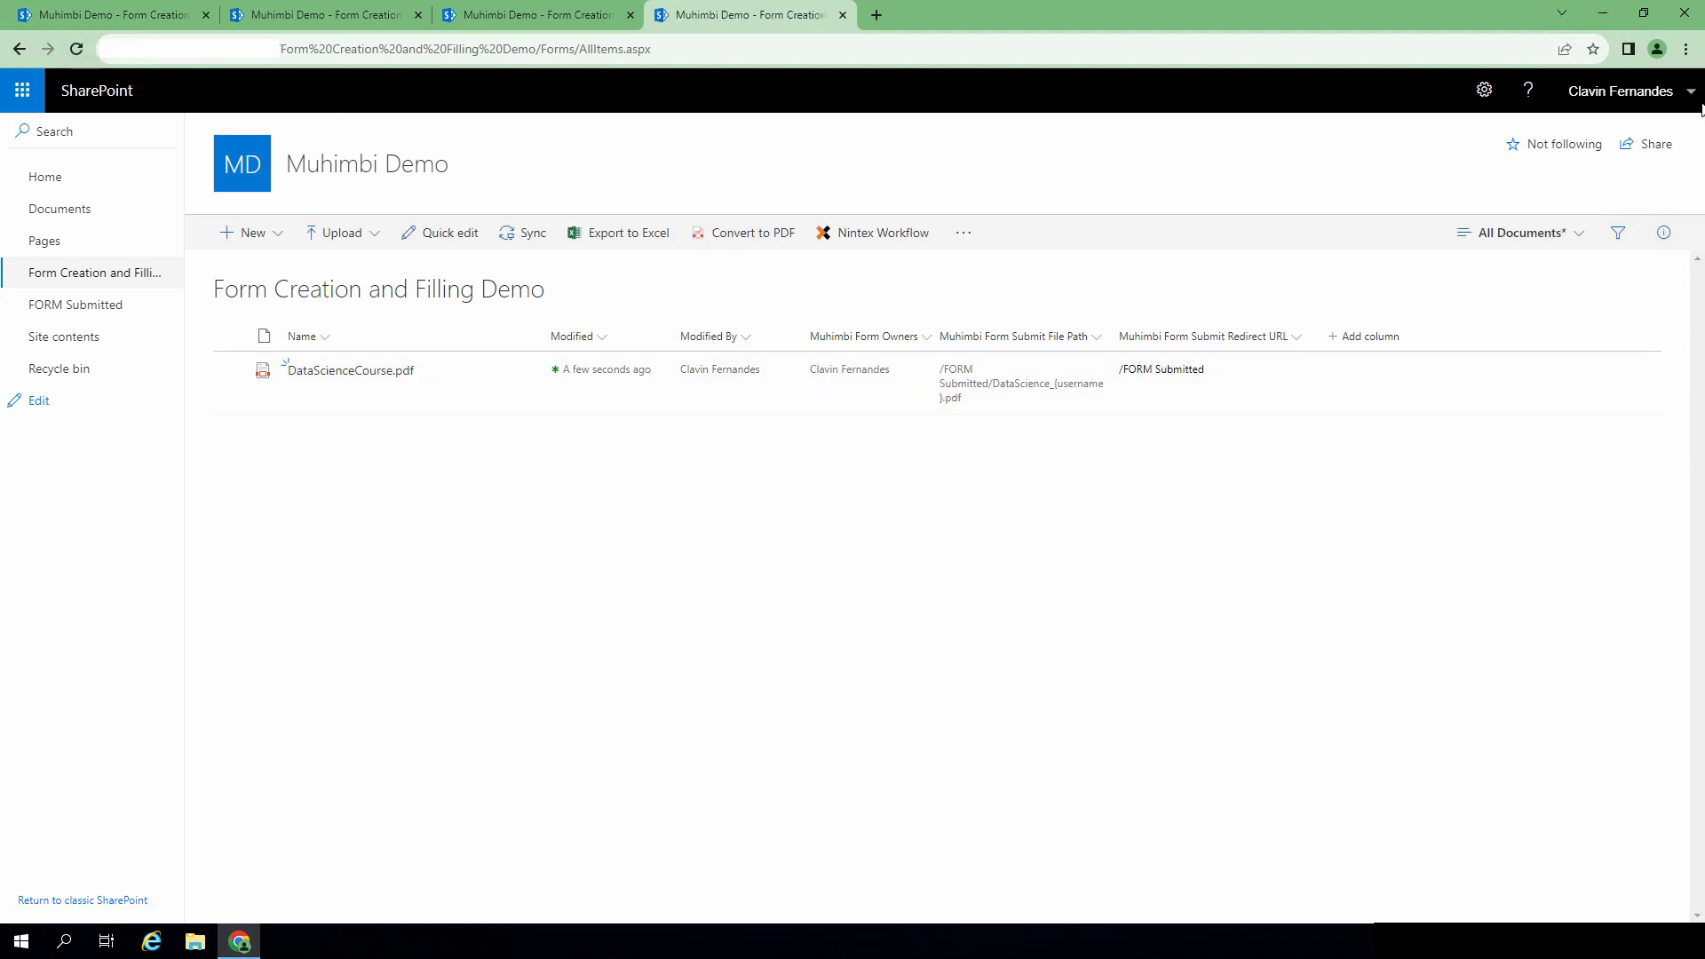
Step: Load the library URL in a new Incognito window and enter the test account's username
{"action": "key", "text": "ctrl+shift+n"}
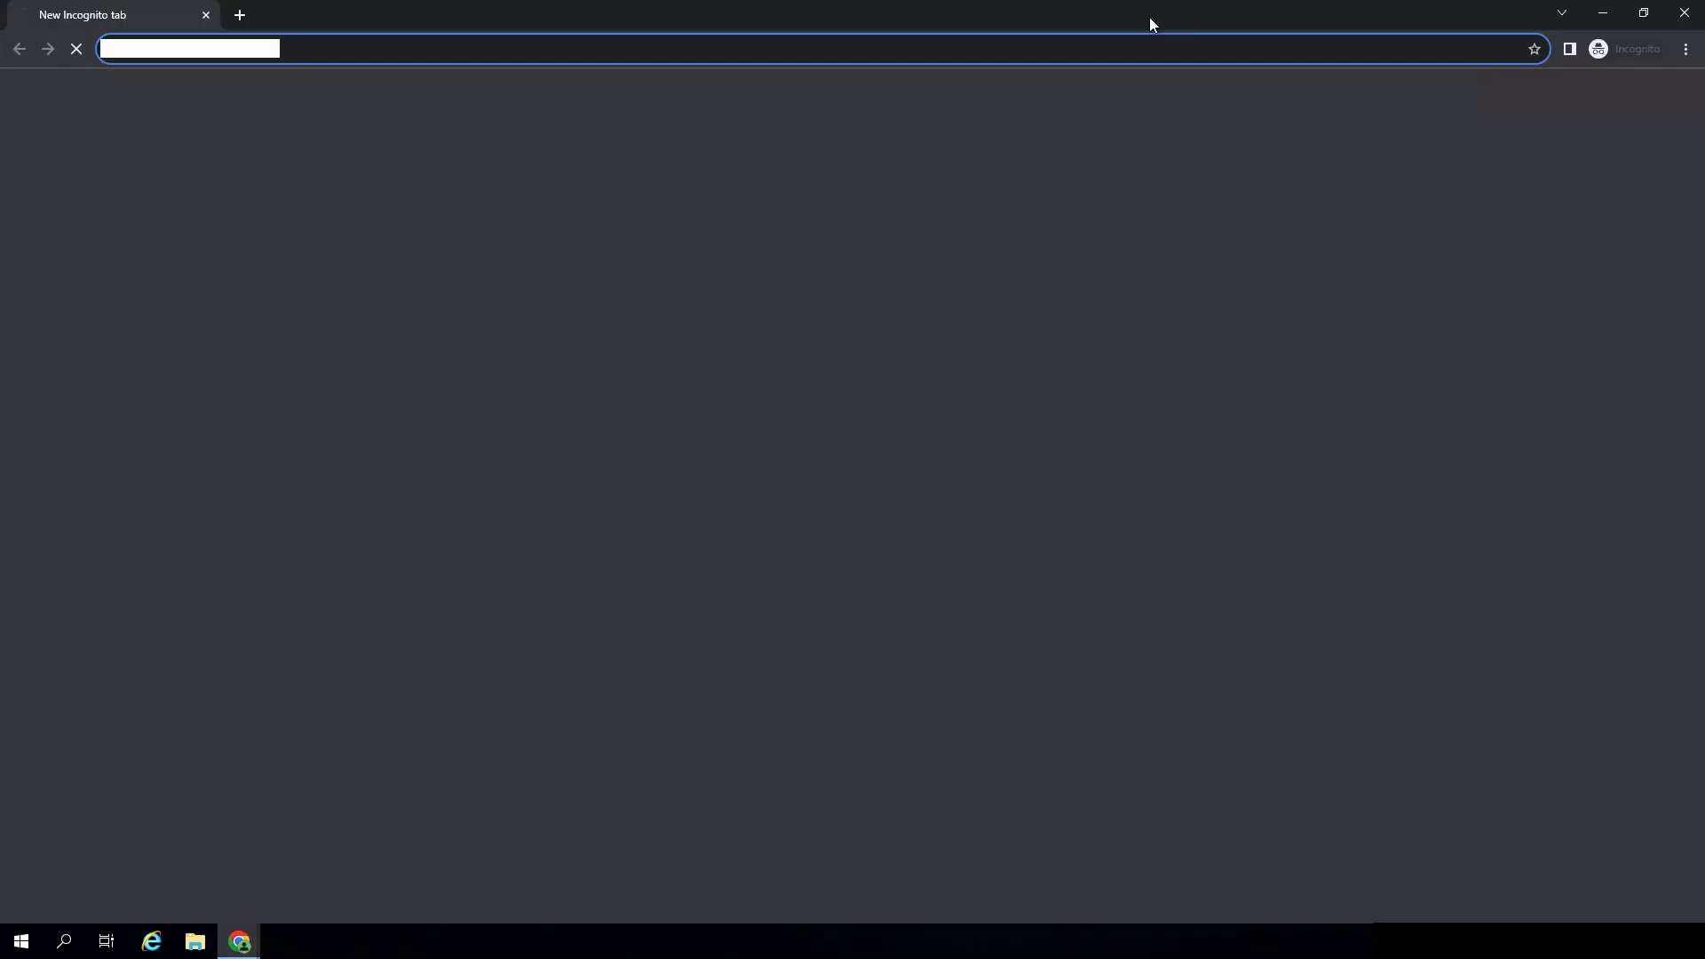
{"action": "double_click", "coordinate": [339, 30]}
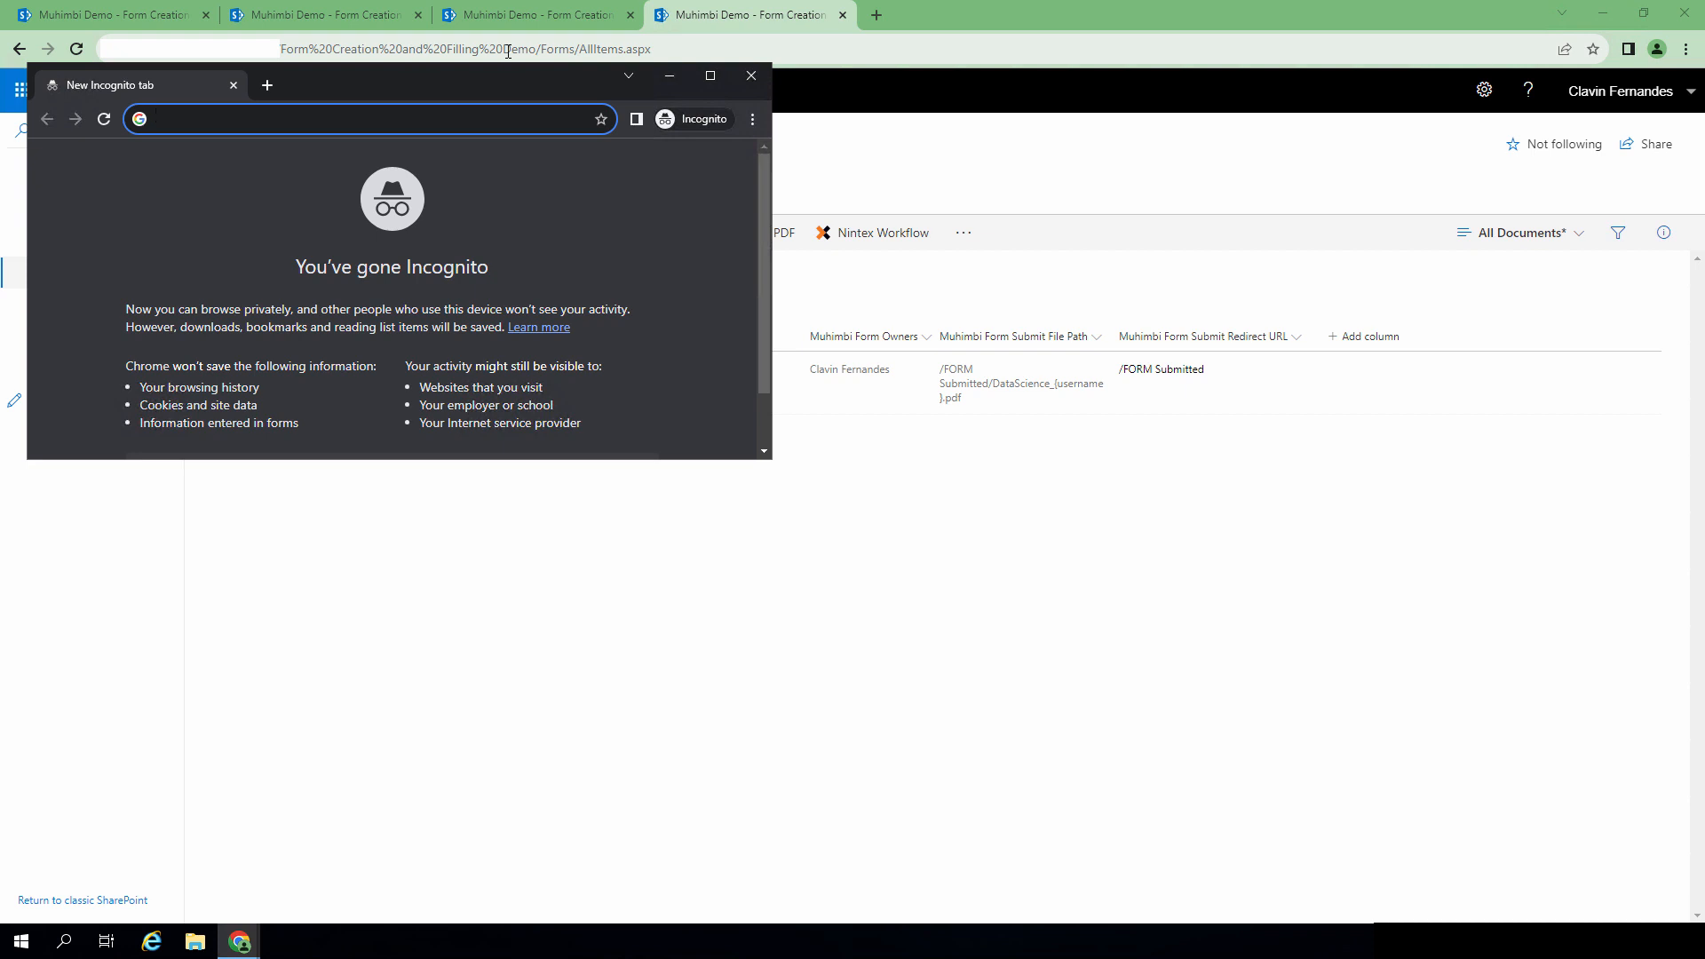
{"action": "double_click", "coordinate": [536, 49]}
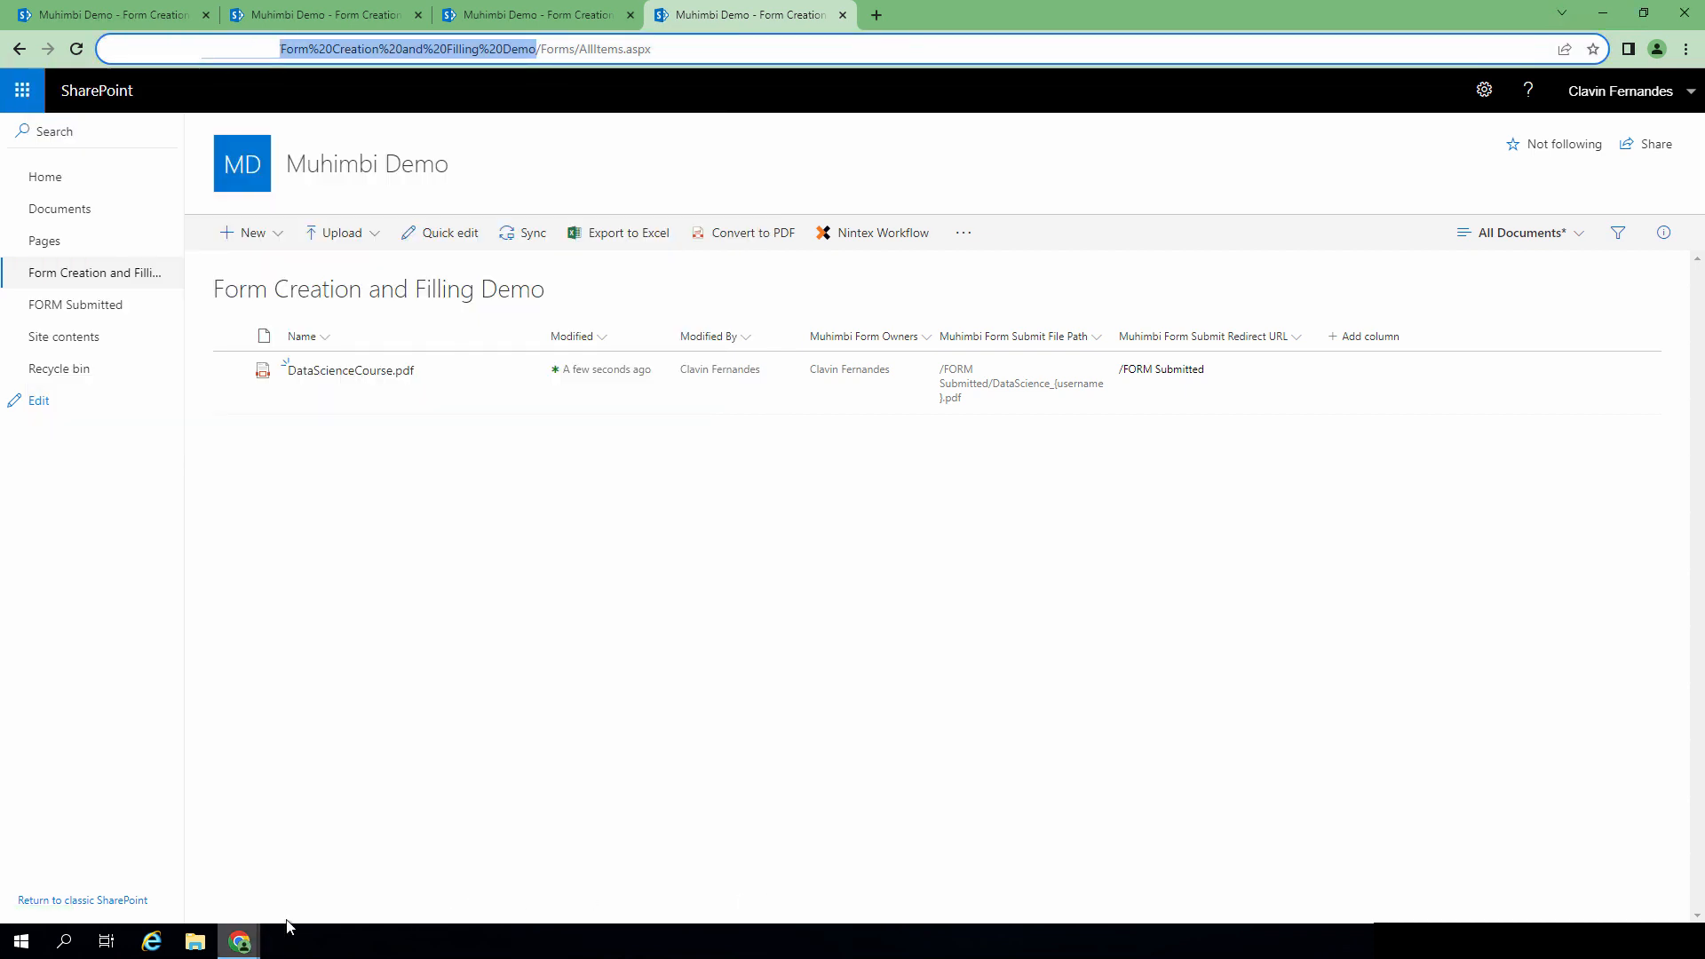
{"action": "left_click", "coordinate": [240, 941]}
{"action": "left_click", "coordinate": [384, 858]}
{"action": "type", "text": "http://gbsavdws106/Form%20Creation%20and%20Filling%20Demo"}
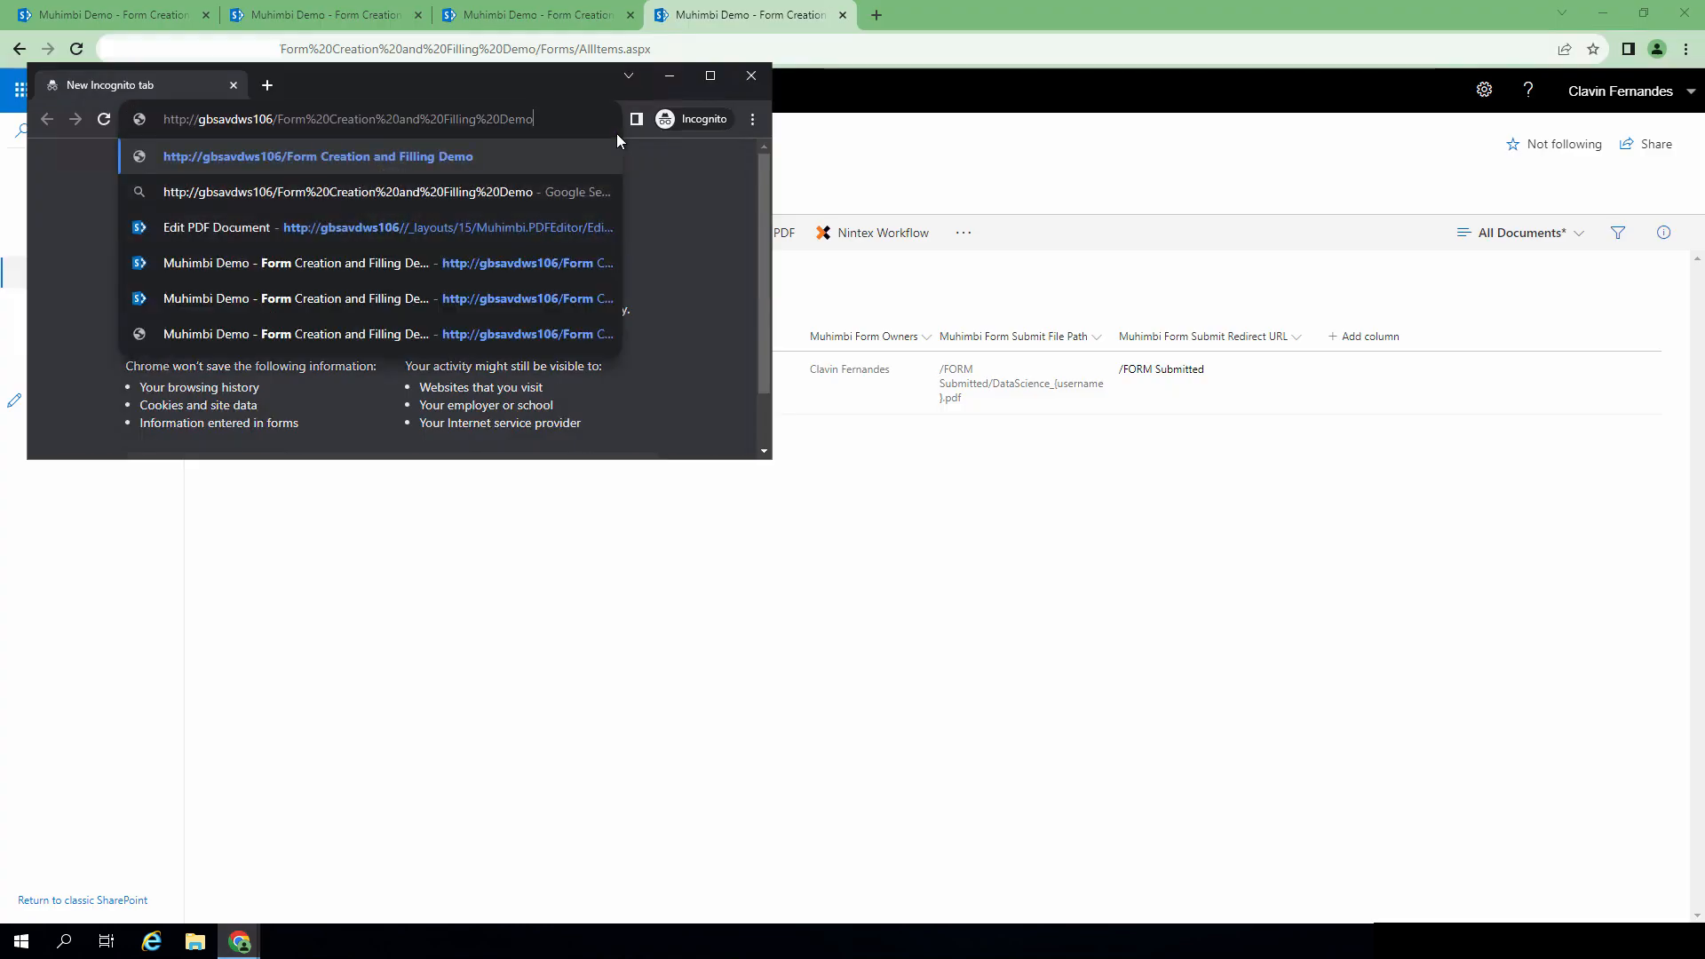
{"action": "key", "text": "Return"}
{"action": "type", "text": "MUHIMBI"}
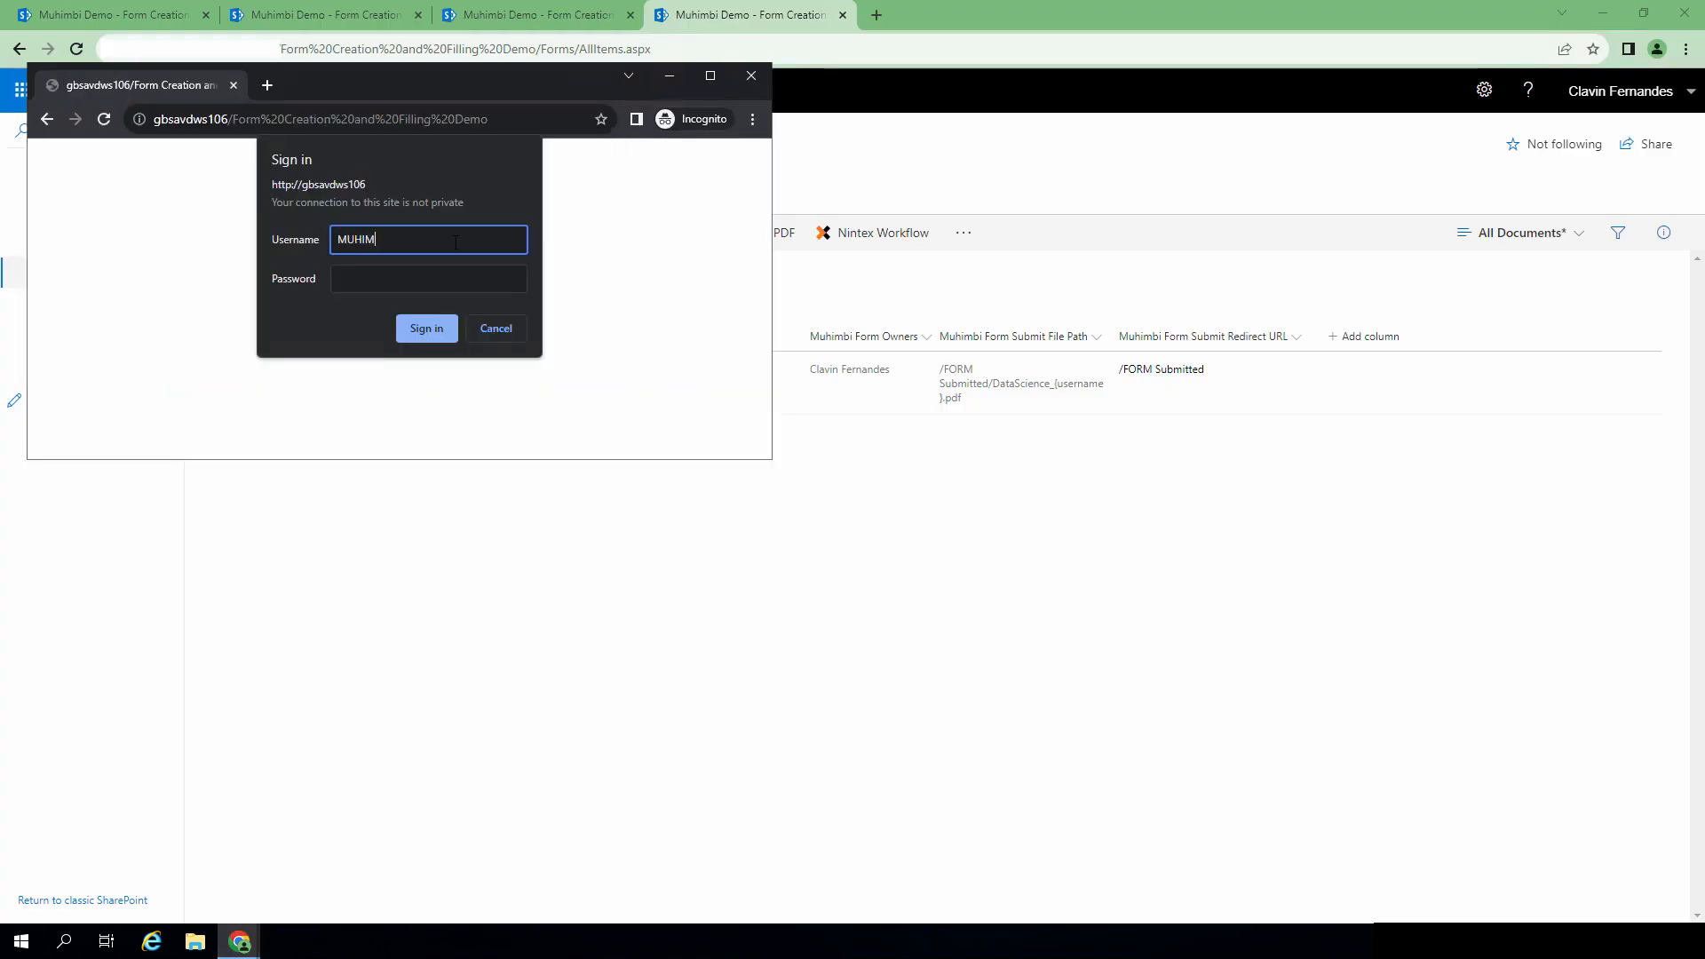
{"action": "type", "text": "\\clavin"}
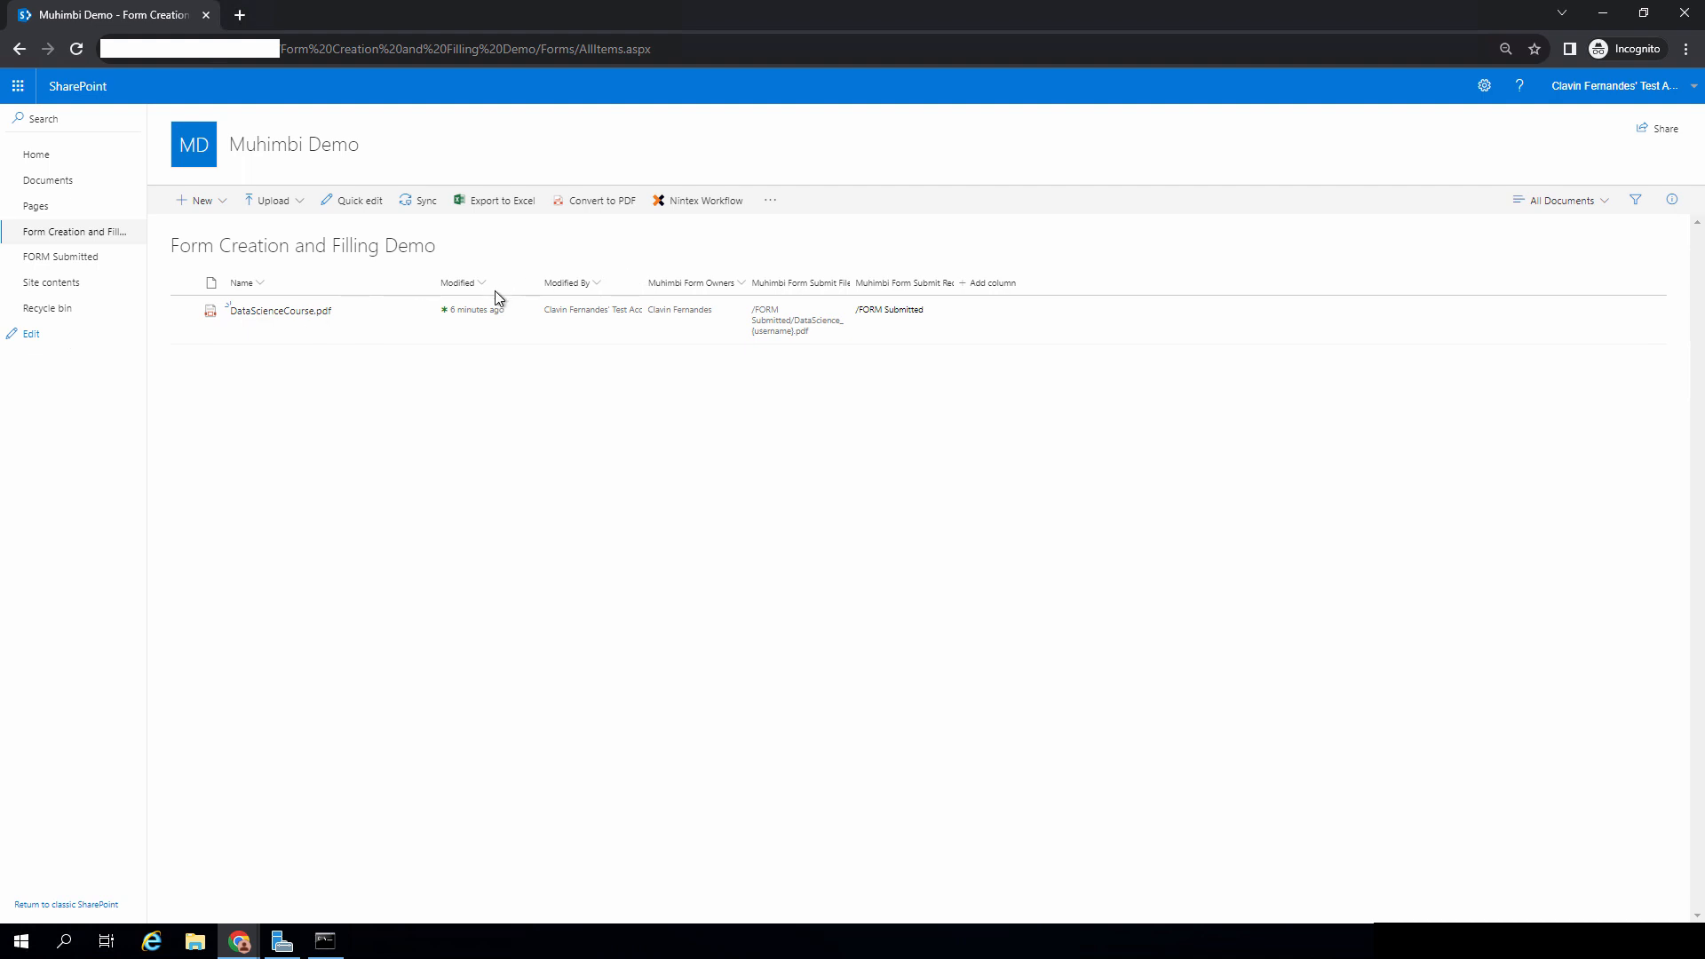
Step: Open DataScienceCourse.pdf in the PDF editor and enter Expert as Knowledge Level
{"action": "right_click", "coordinate": [404, 318]}
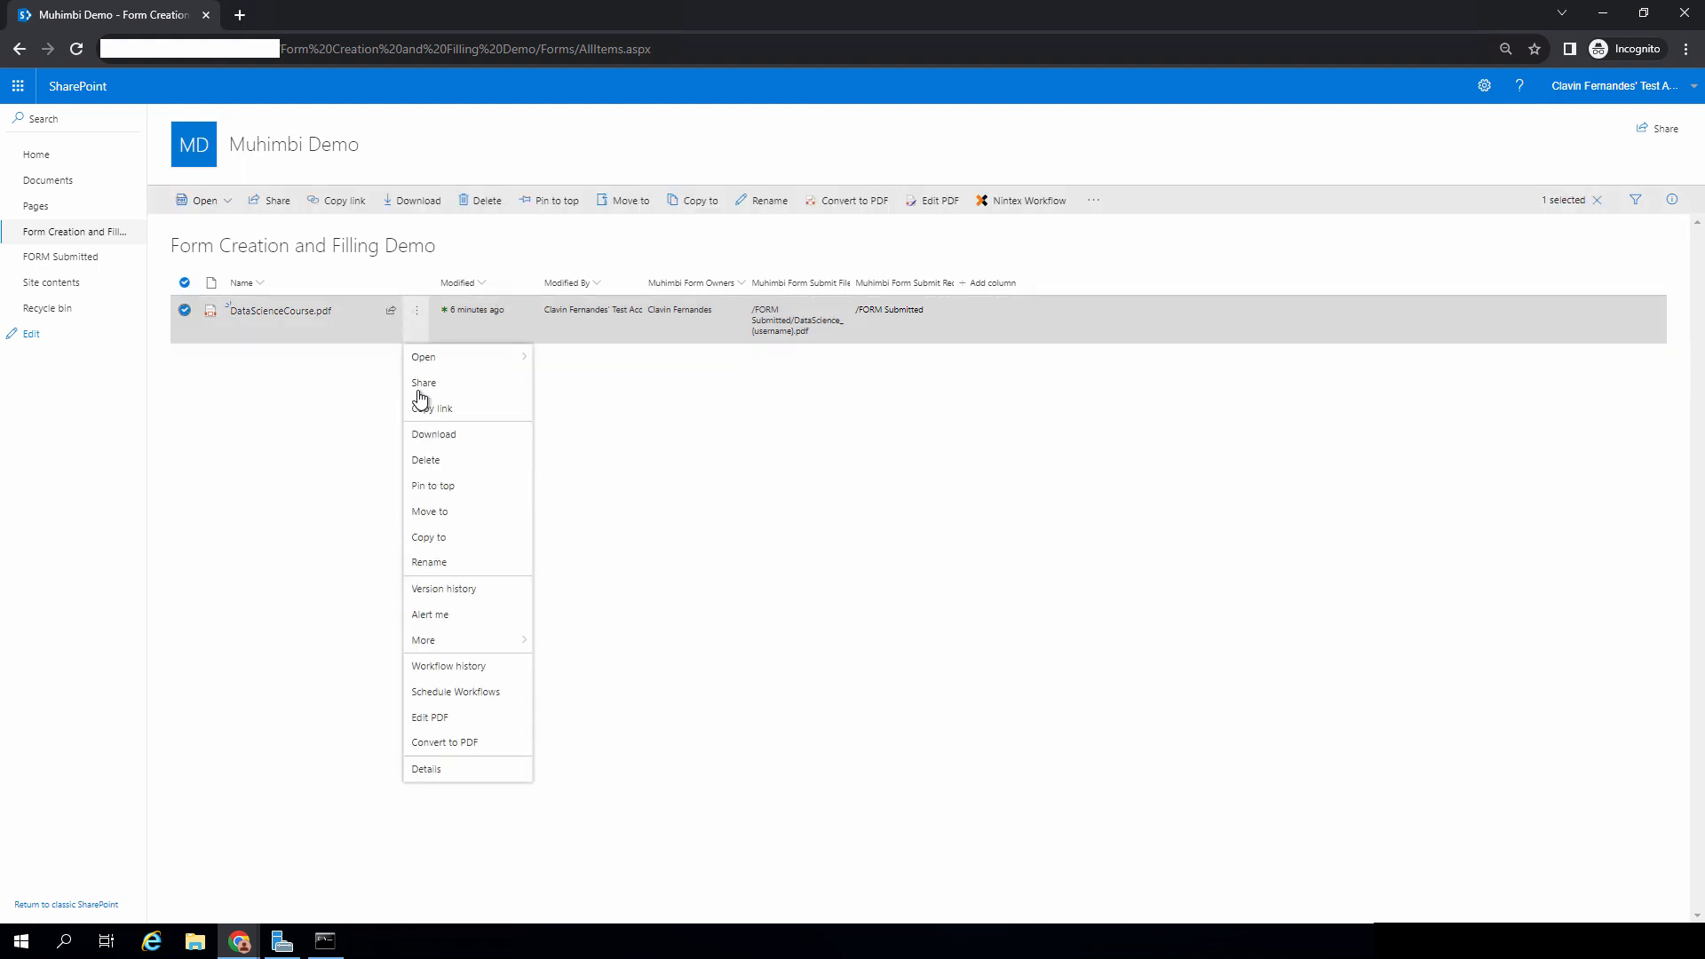
{"action": "left_click", "coordinate": [460, 725]}
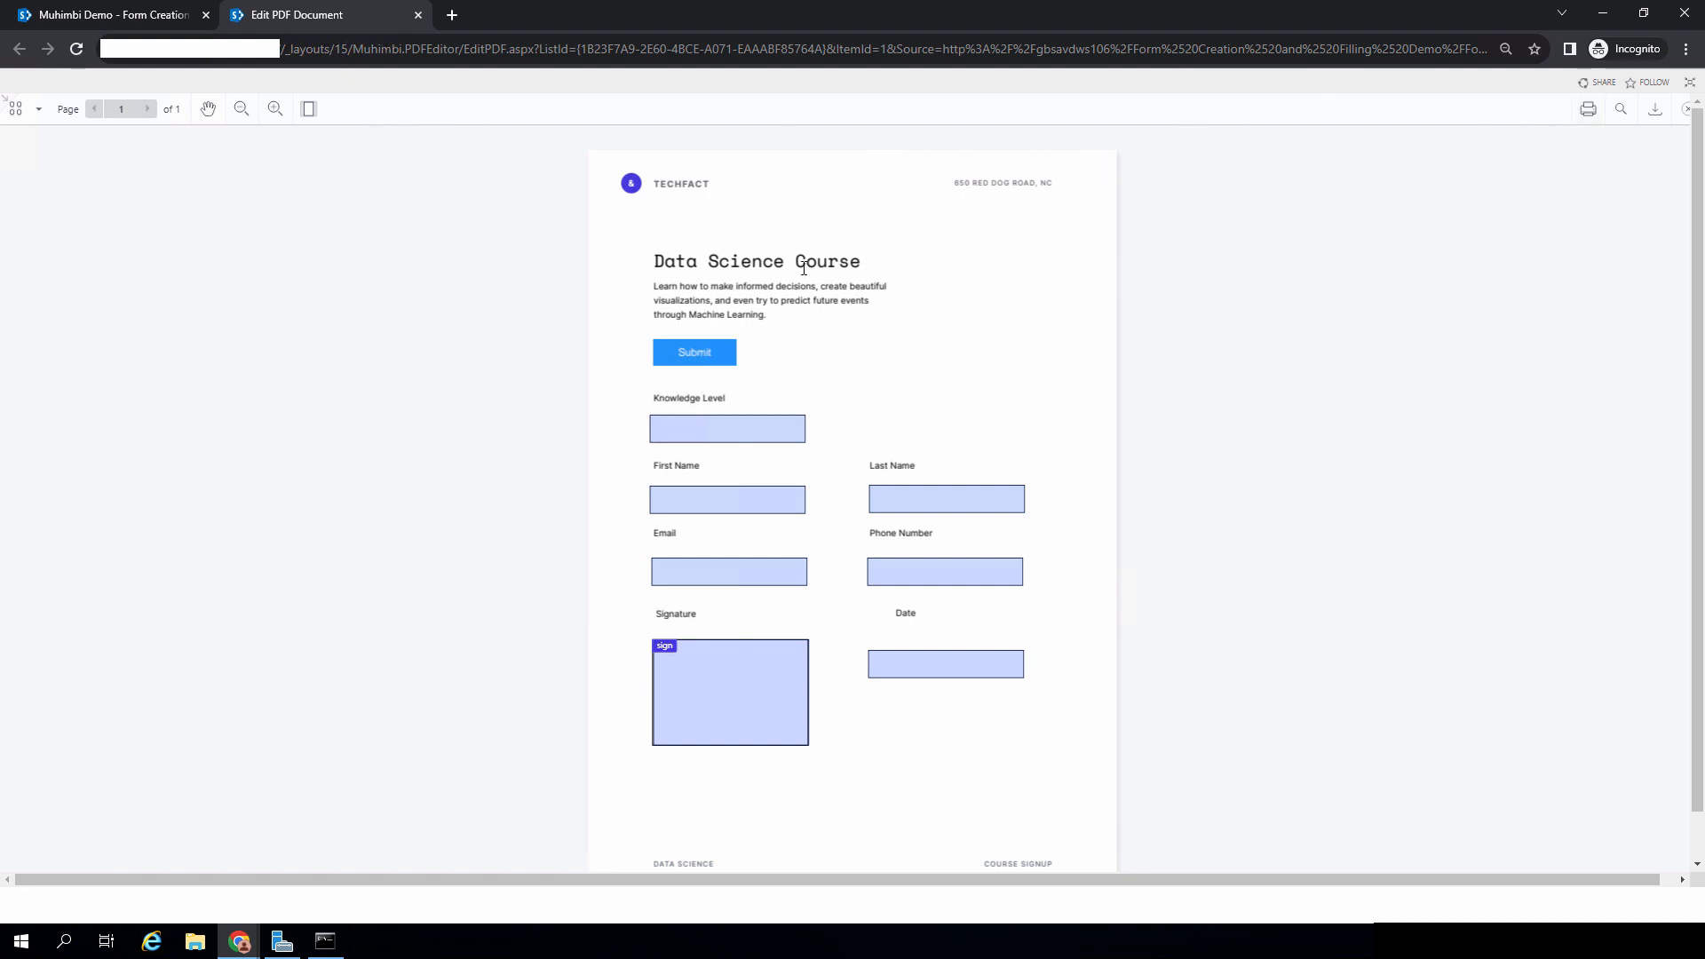
{"action": "left_click", "coordinate": [770, 435]}
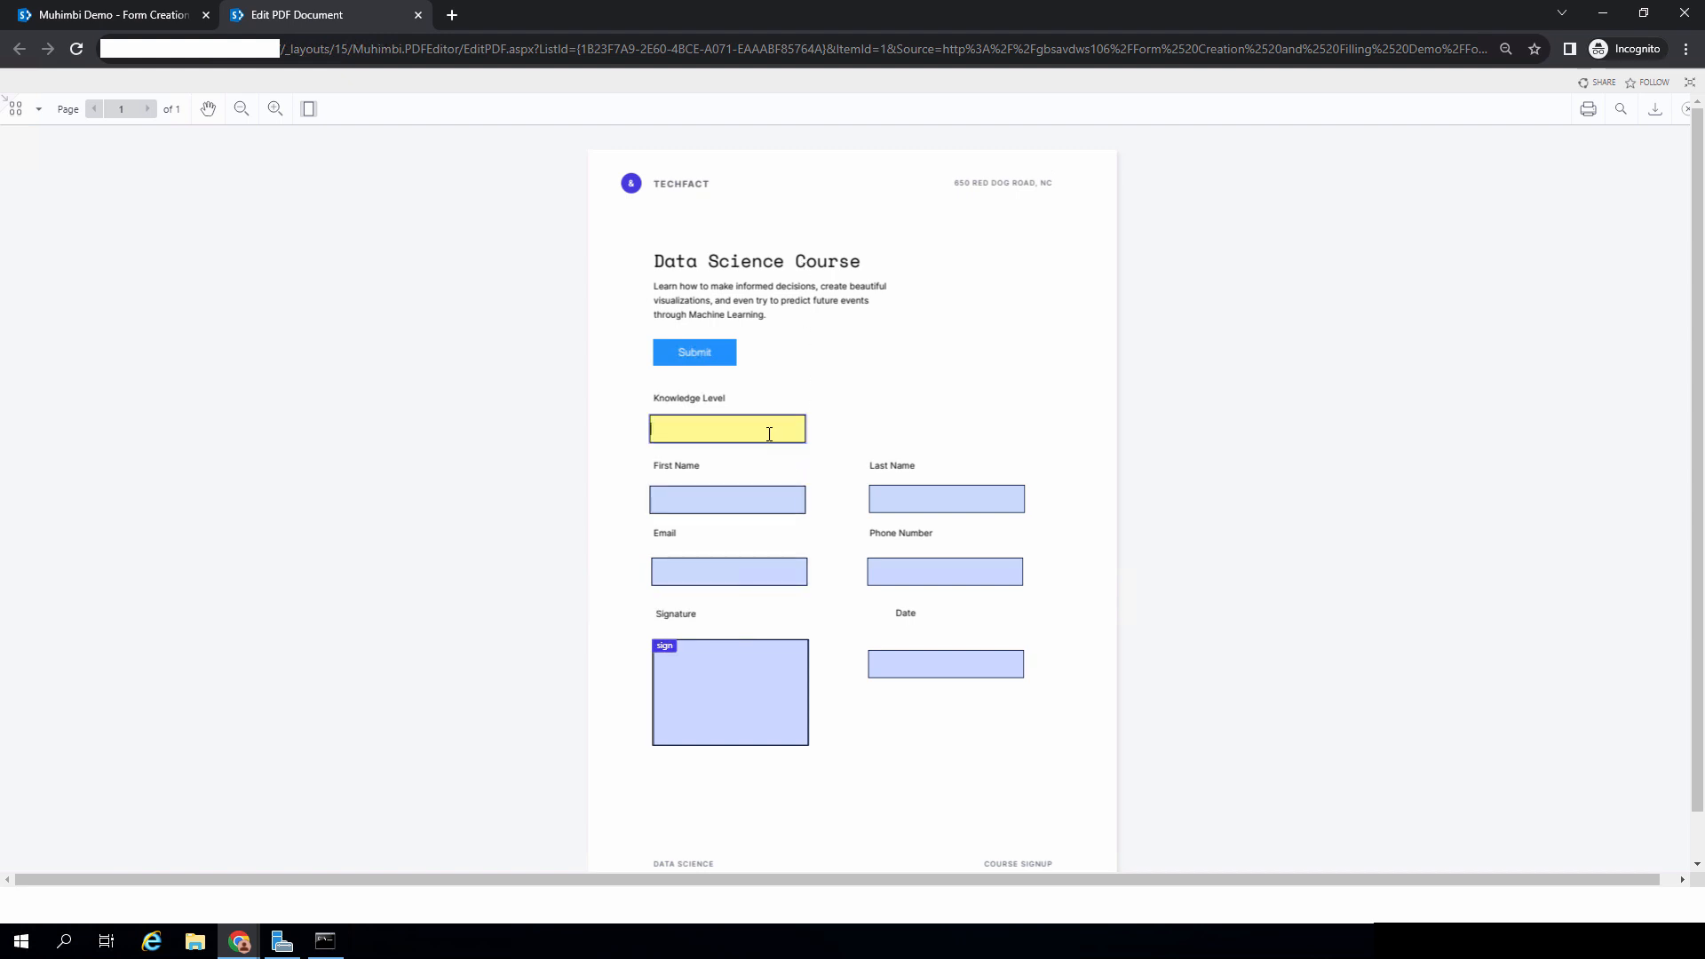
{"action": "type", "text": "Expert"}
Step: Fill First Name, Last Name, Email and Phone Number with the test user's details, then open the Signature box
{"action": "left_click", "coordinate": [758, 501]}
{"action": "type", "text": "Clavin"}
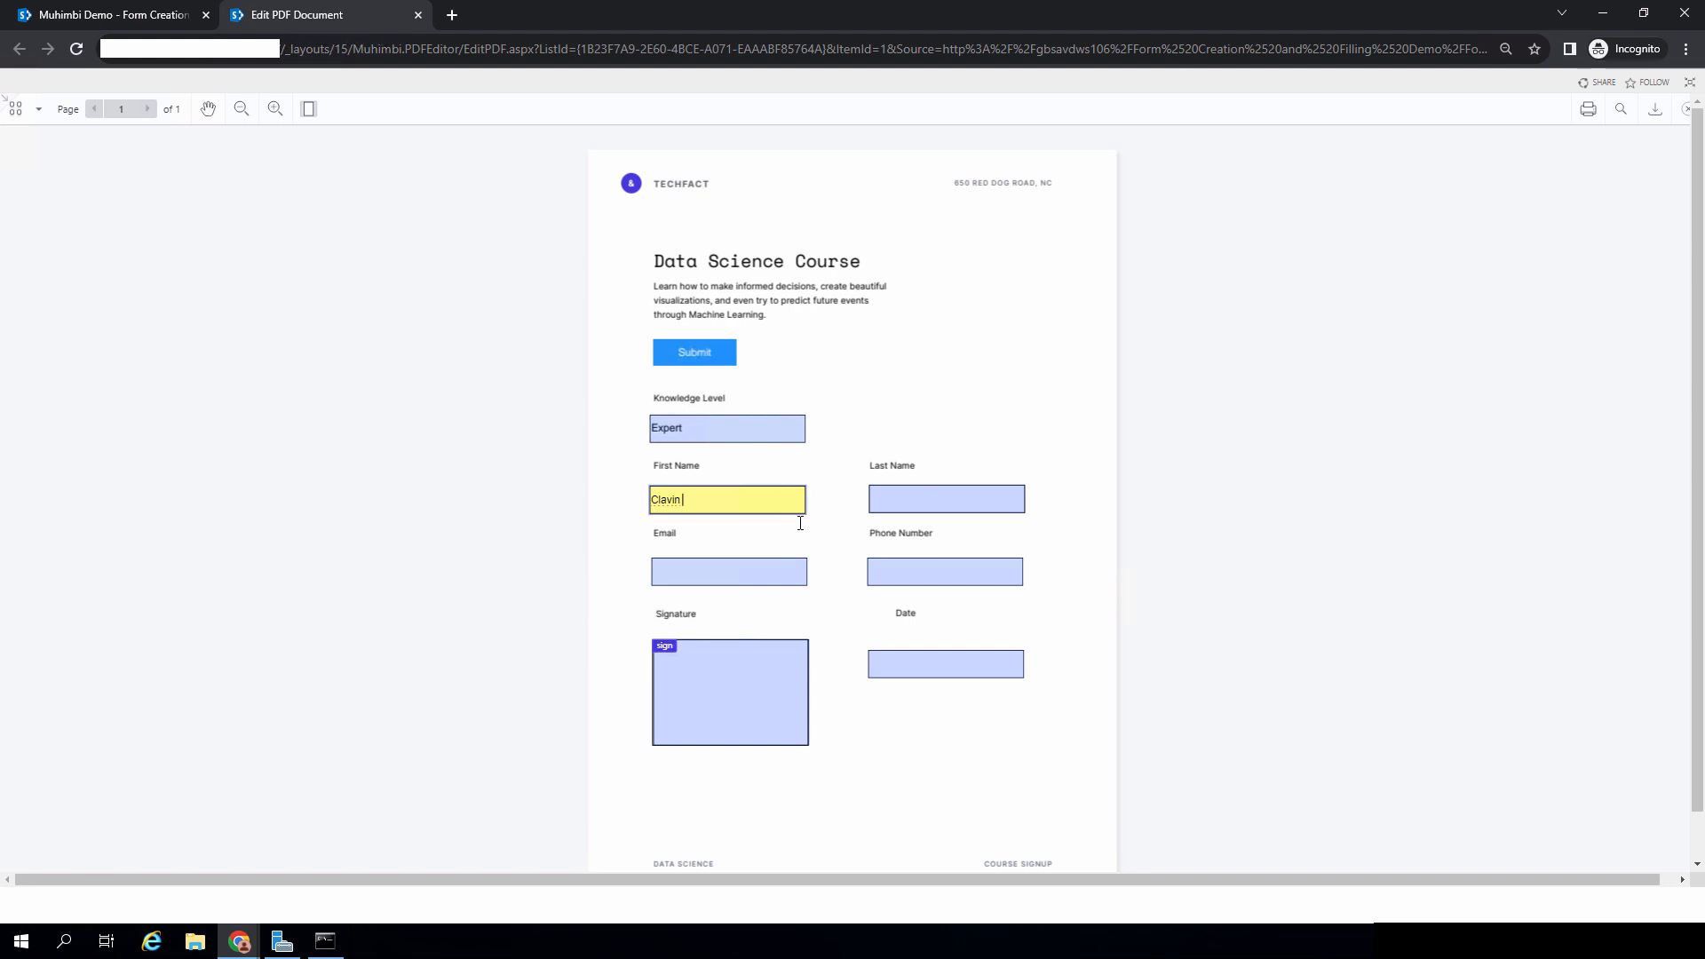
{"action": "left_click", "coordinate": [945, 493]}
{"action": "type", "text": "TEST"}
{"action": "left_click", "coordinate": [723, 573]}
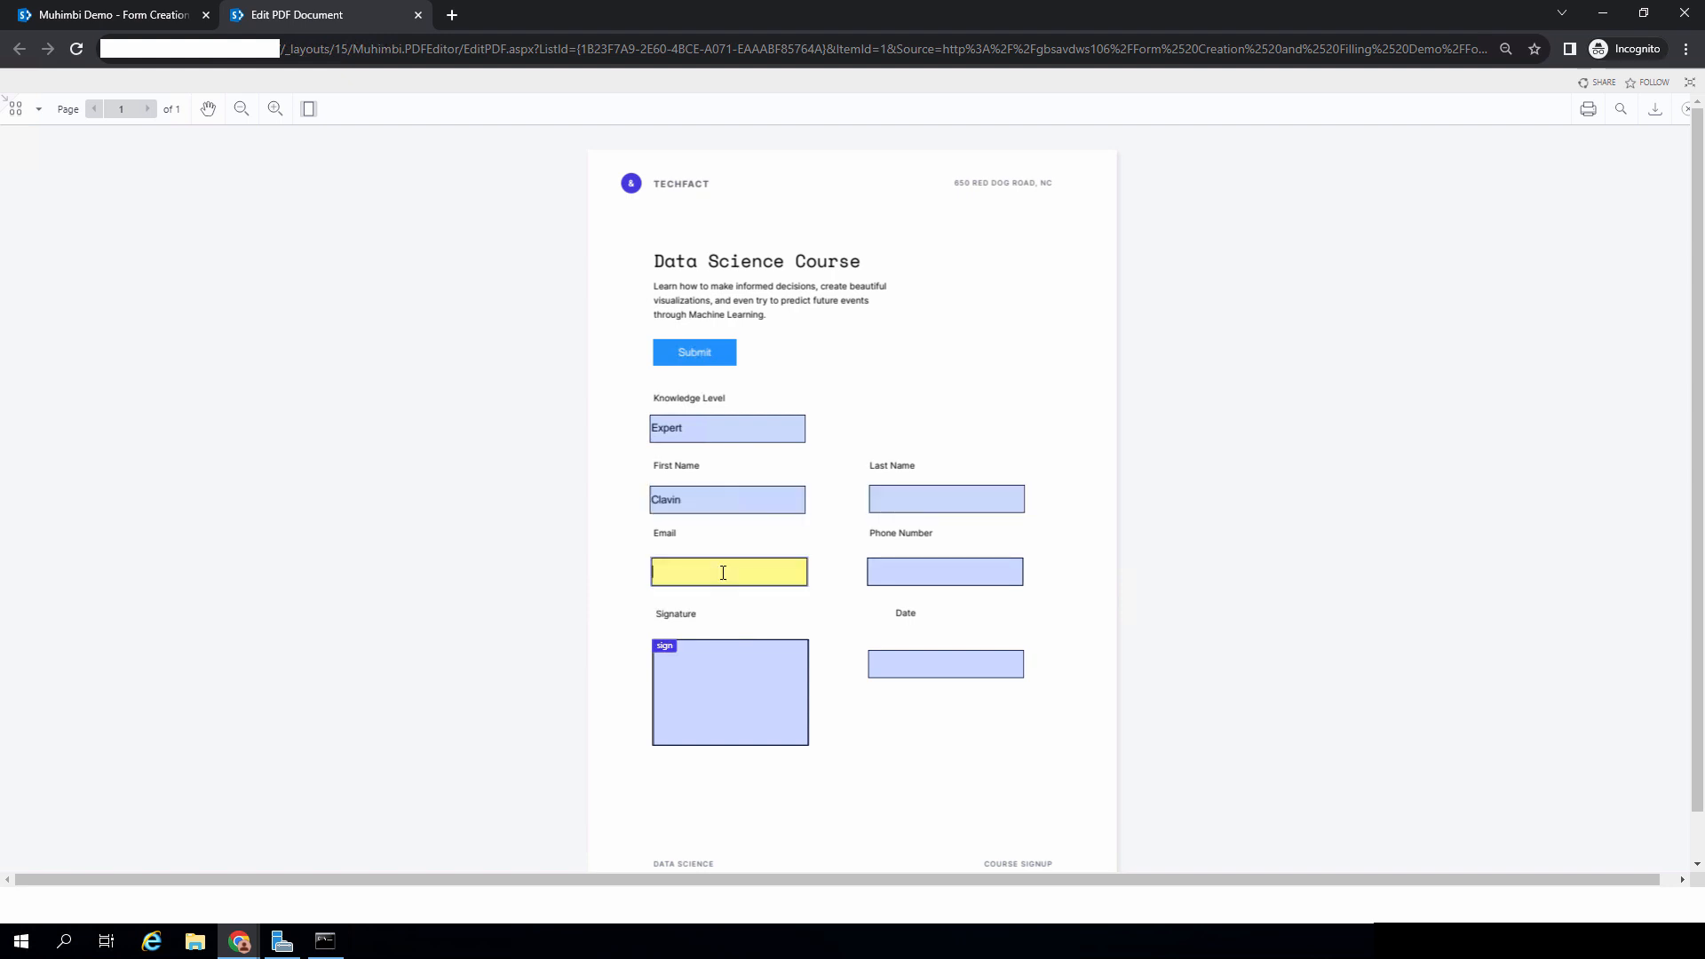
{"action": "left_click", "coordinate": [890, 567]}
{"action": "type", "text": "11111111111"}
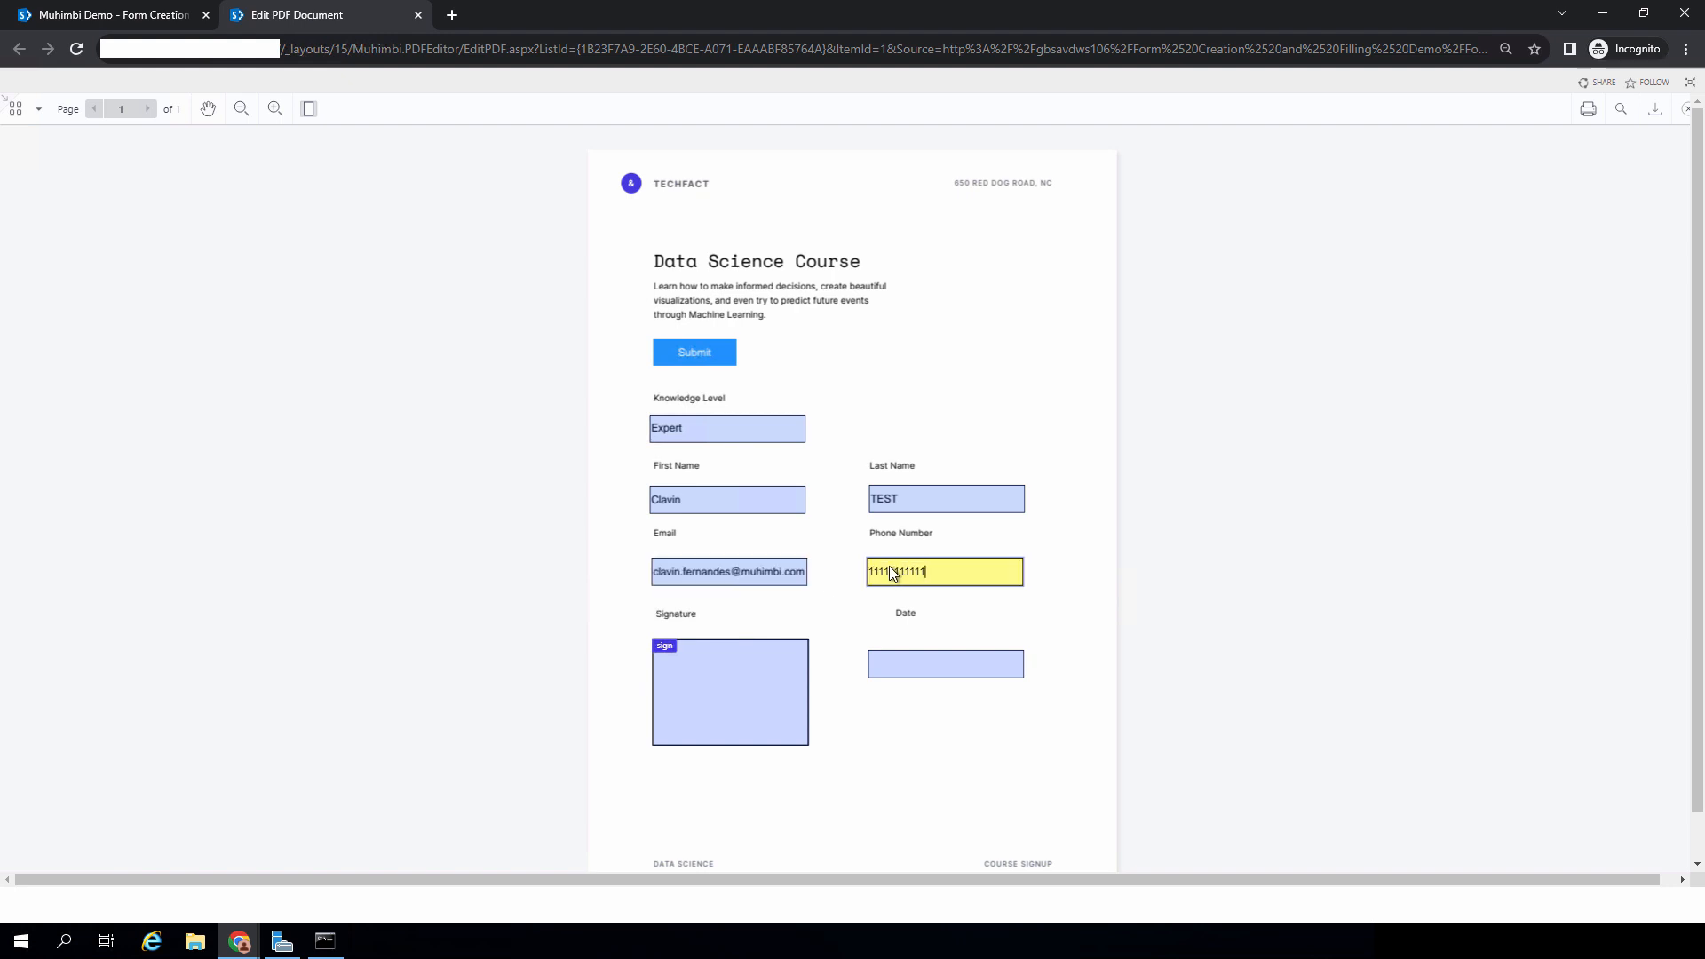
{"action": "left_click", "coordinate": [701, 716]}
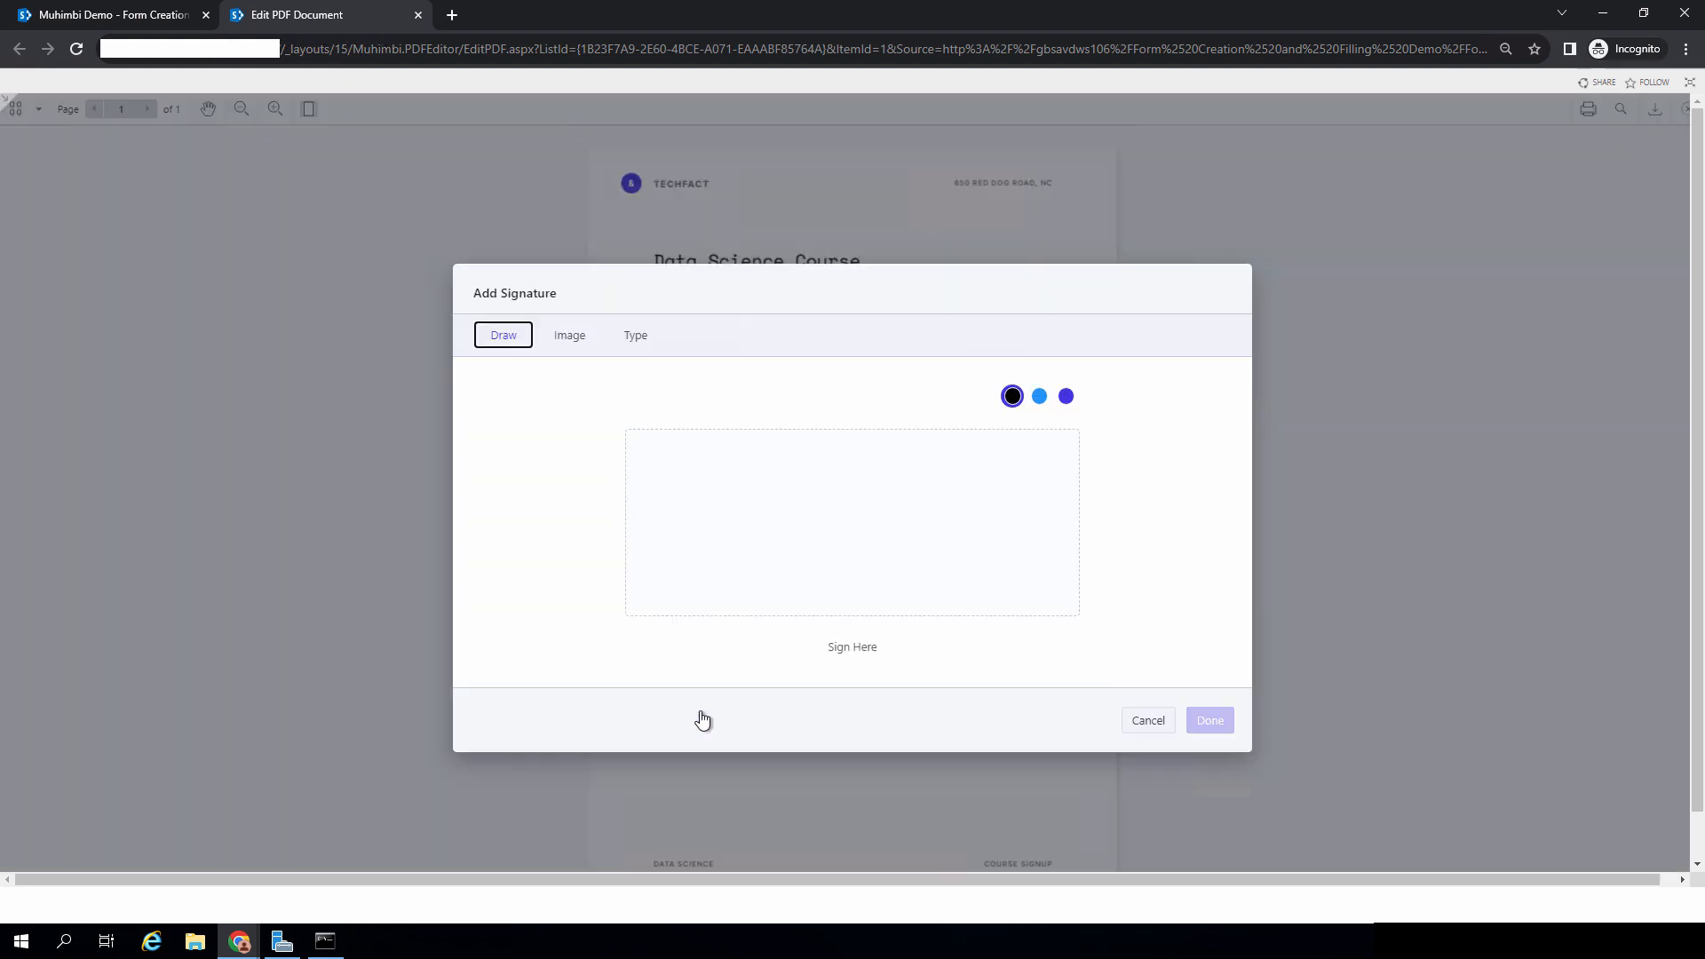
Step: Add a typed signature with the signer's full name to the form
{"action": "left_click", "coordinate": [685, 471]}
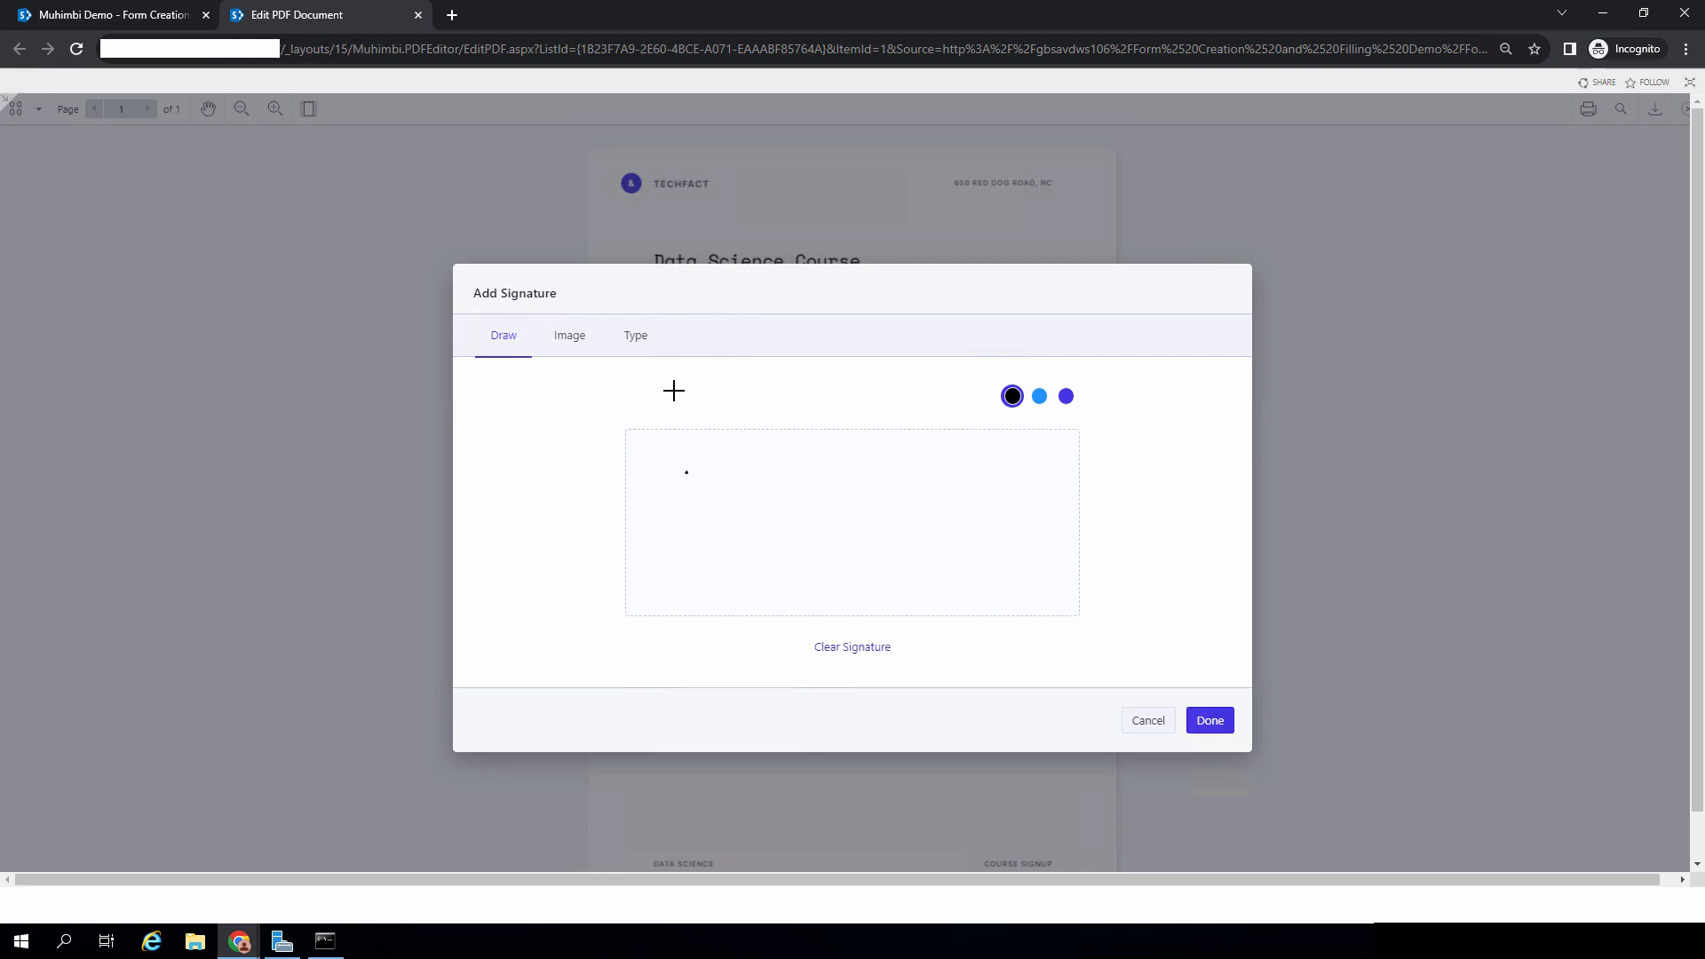
{"action": "left_click", "coordinate": [638, 337]}
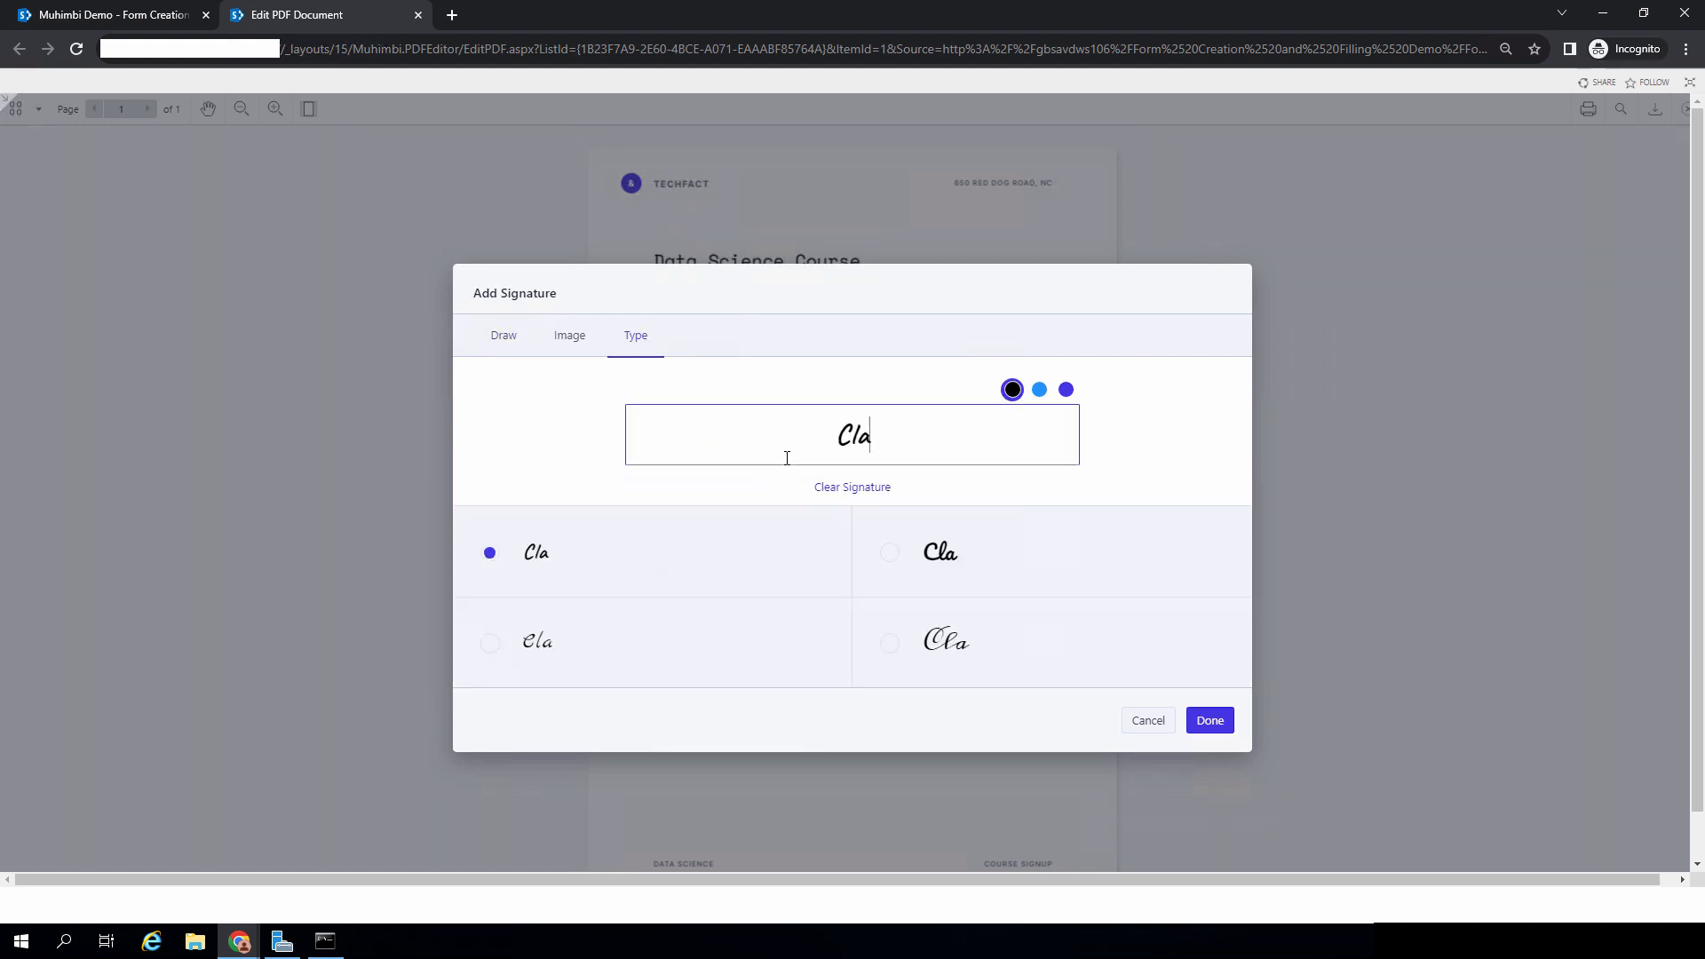
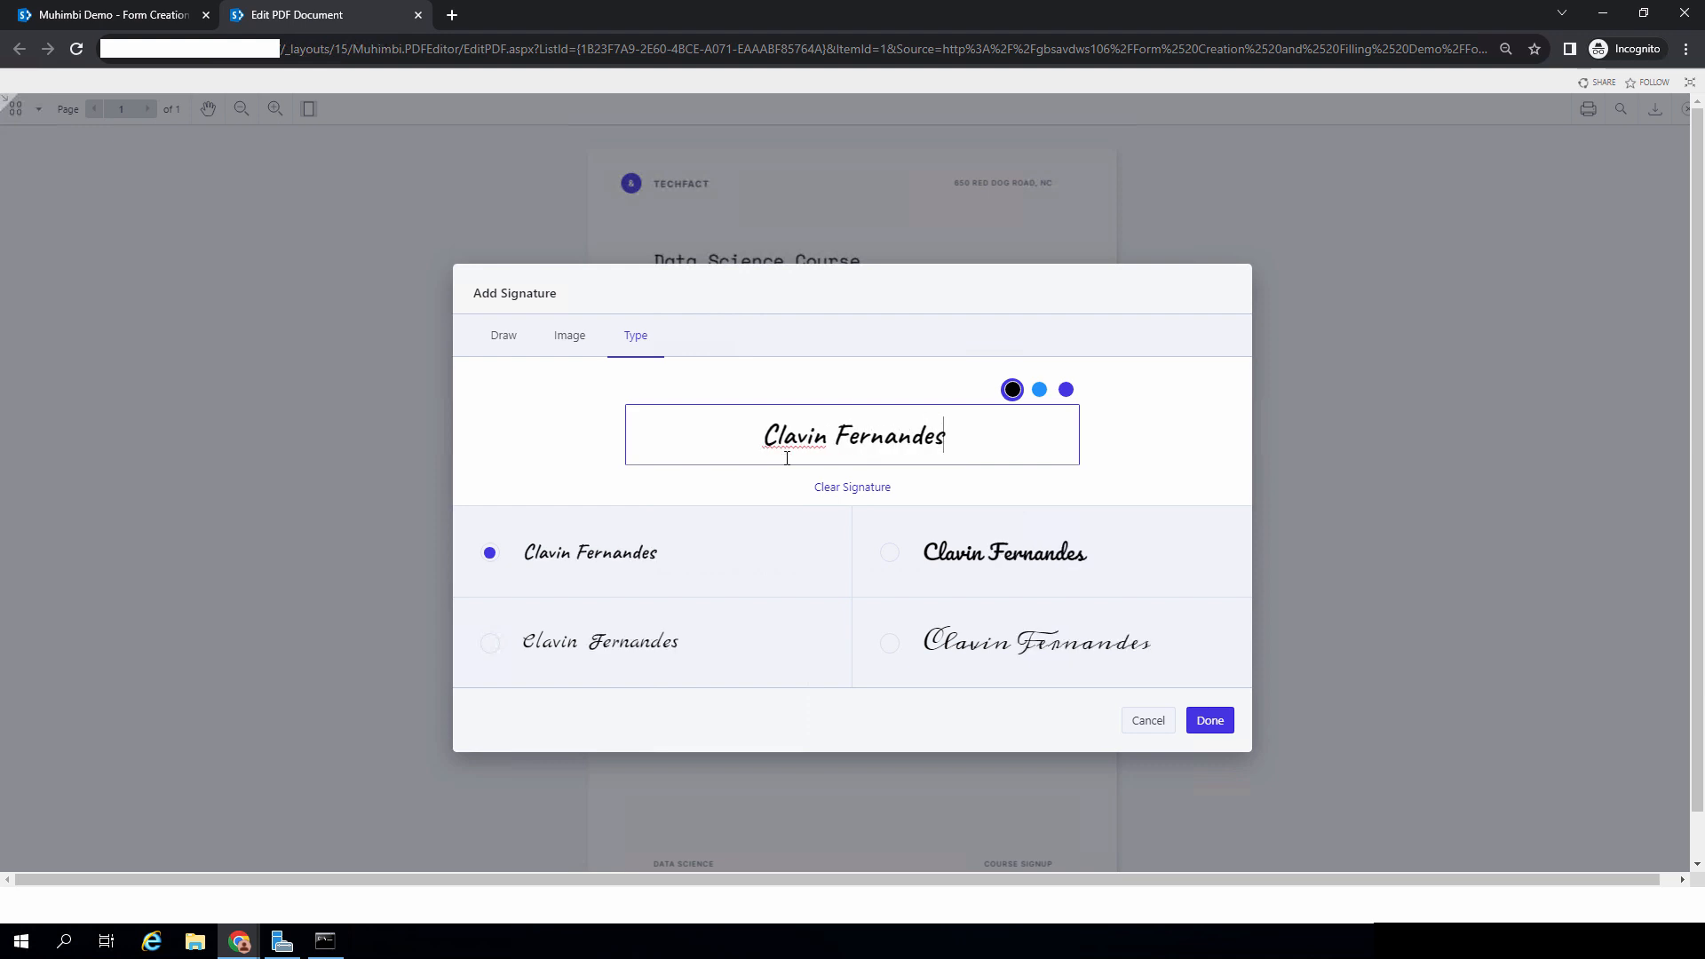
{"action": "left_click", "coordinate": [1215, 719]}
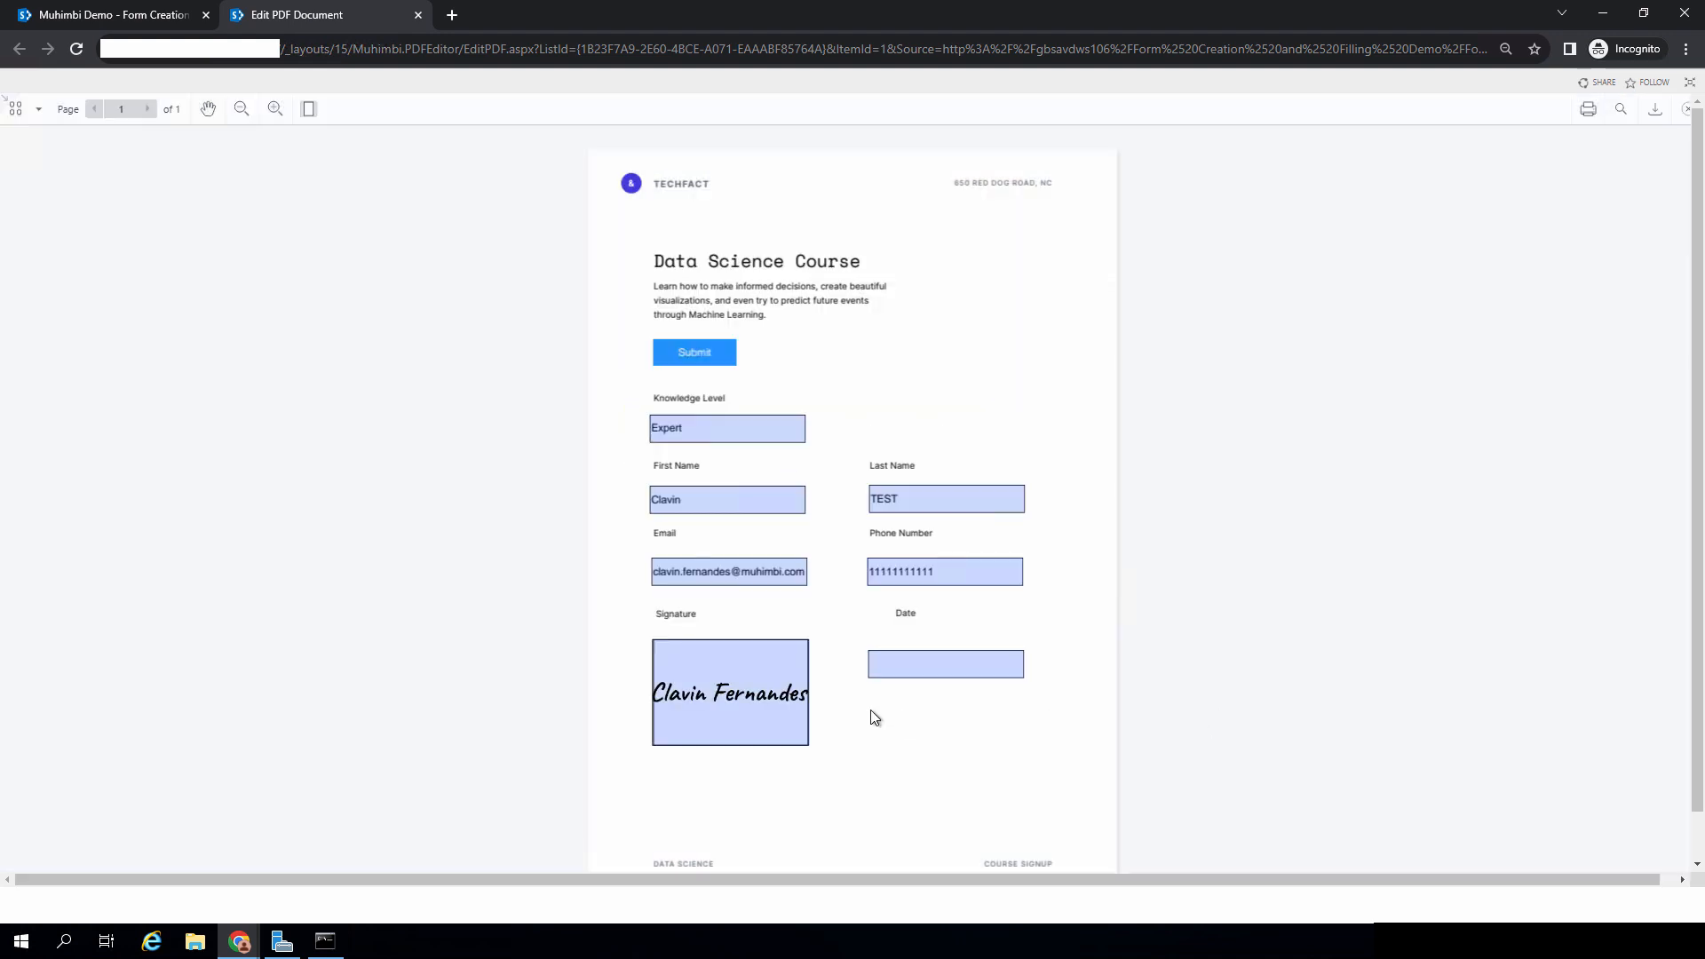
Step: Set the Date field to 2023-10-27 and submit the form, confirming the prompt
{"action": "left_click", "coordinate": [1019, 664]}
{"action": "left_click", "coordinate": [1100, 802]}
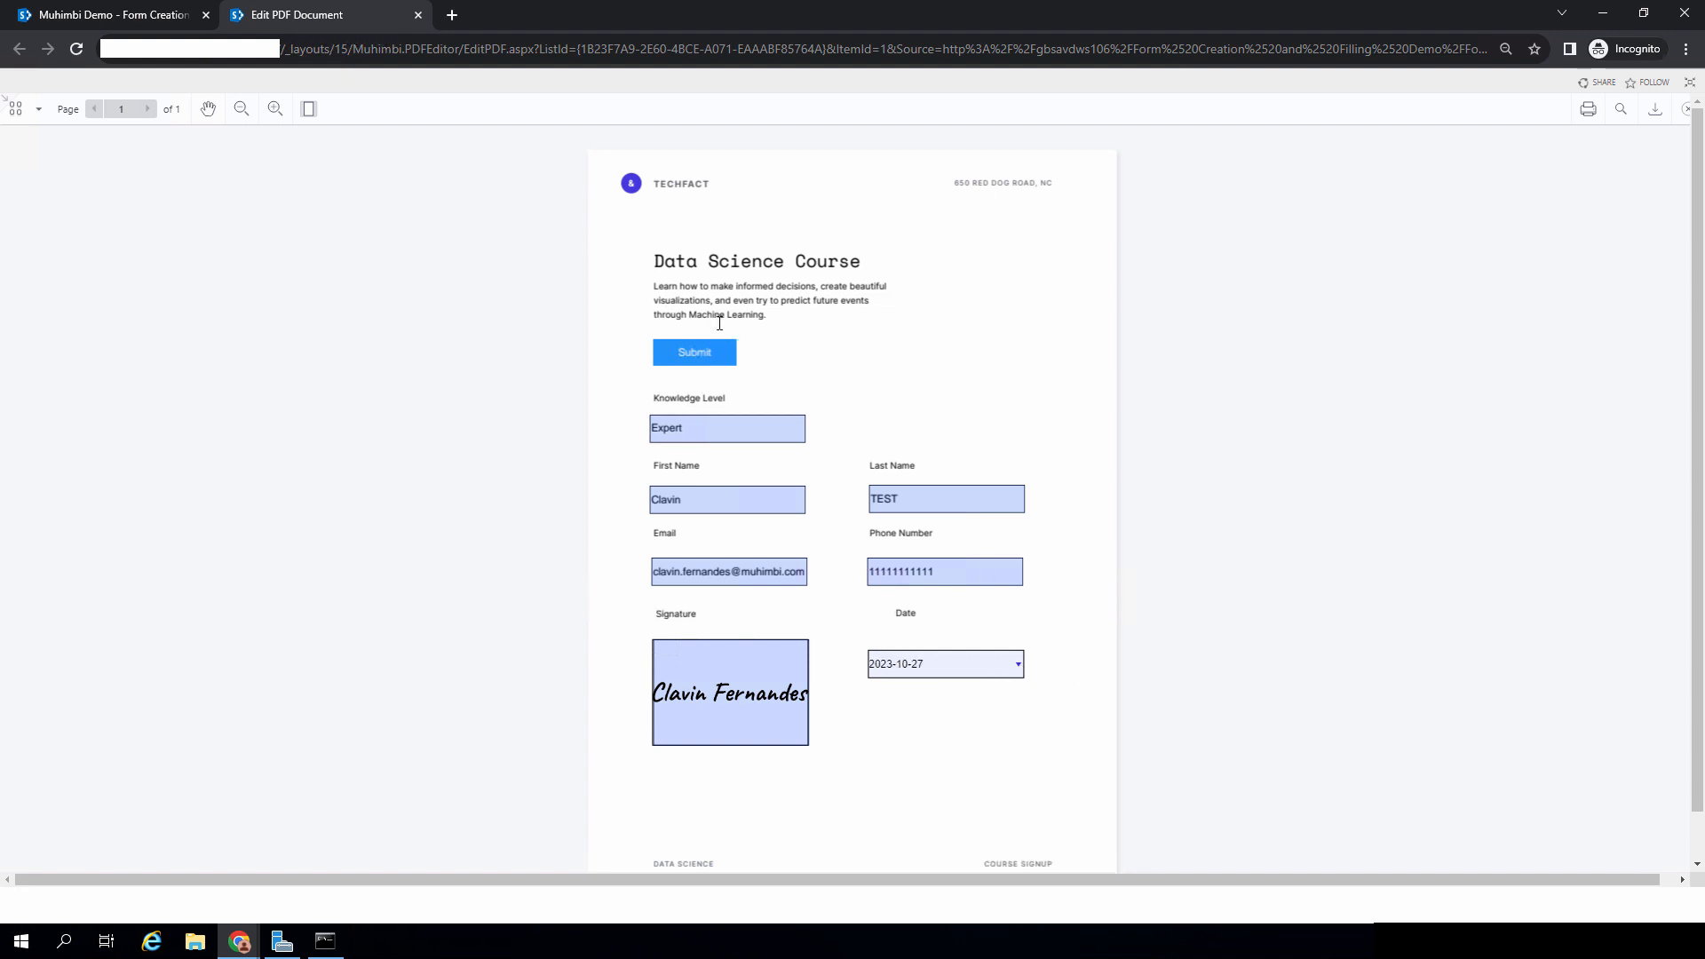
{"action": "left_click", "coordinate": [692, 353]}
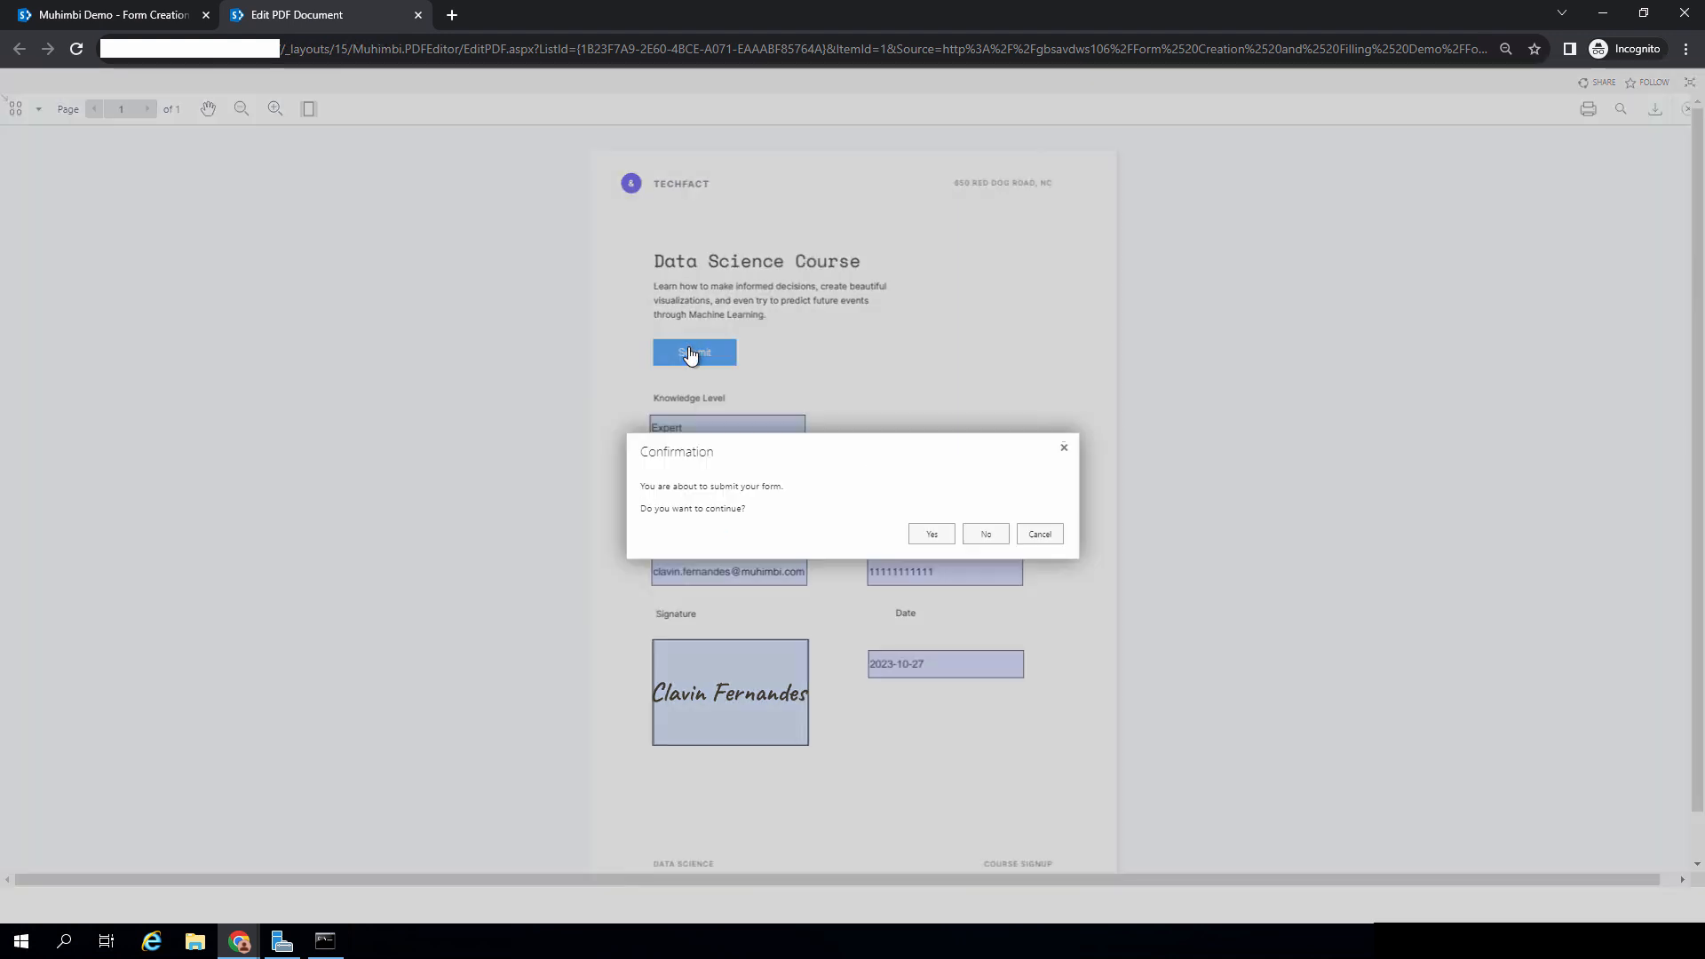
{"action": "left_click", "coordinate": [935, 537]}
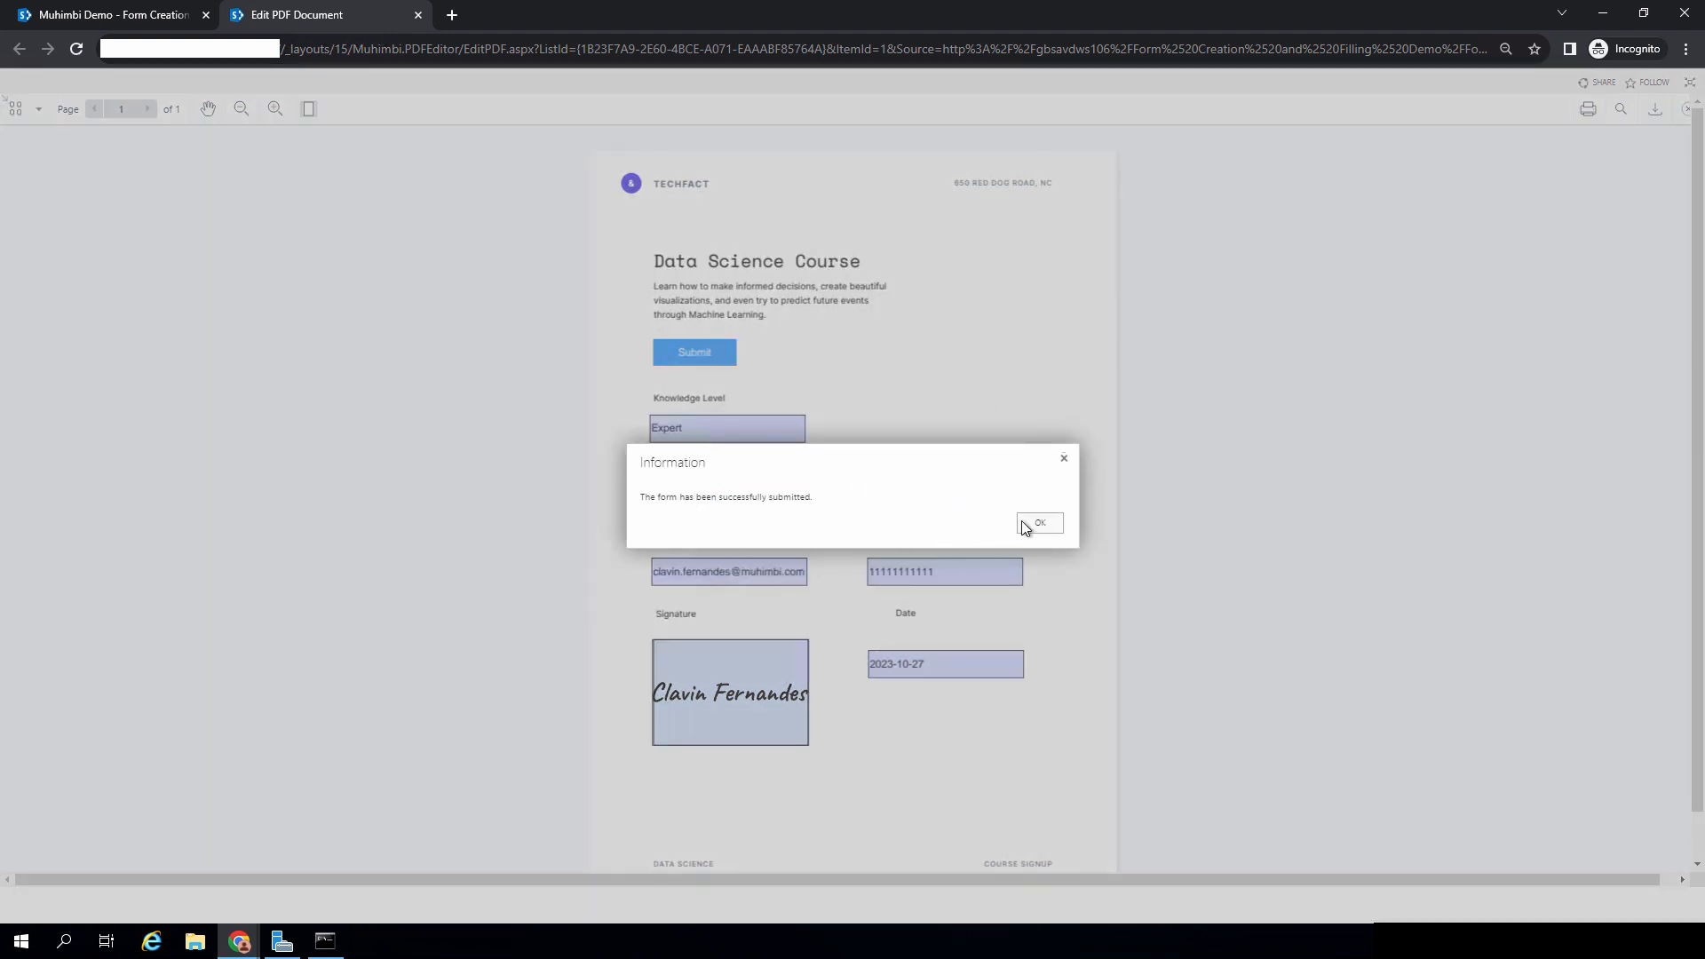
Step: Review the submitted DataScience PDF for Expert, signature and 2023-10-27, then return to FORM Submitted
{"action": "left_click", "coordinate": [1052, 523]}
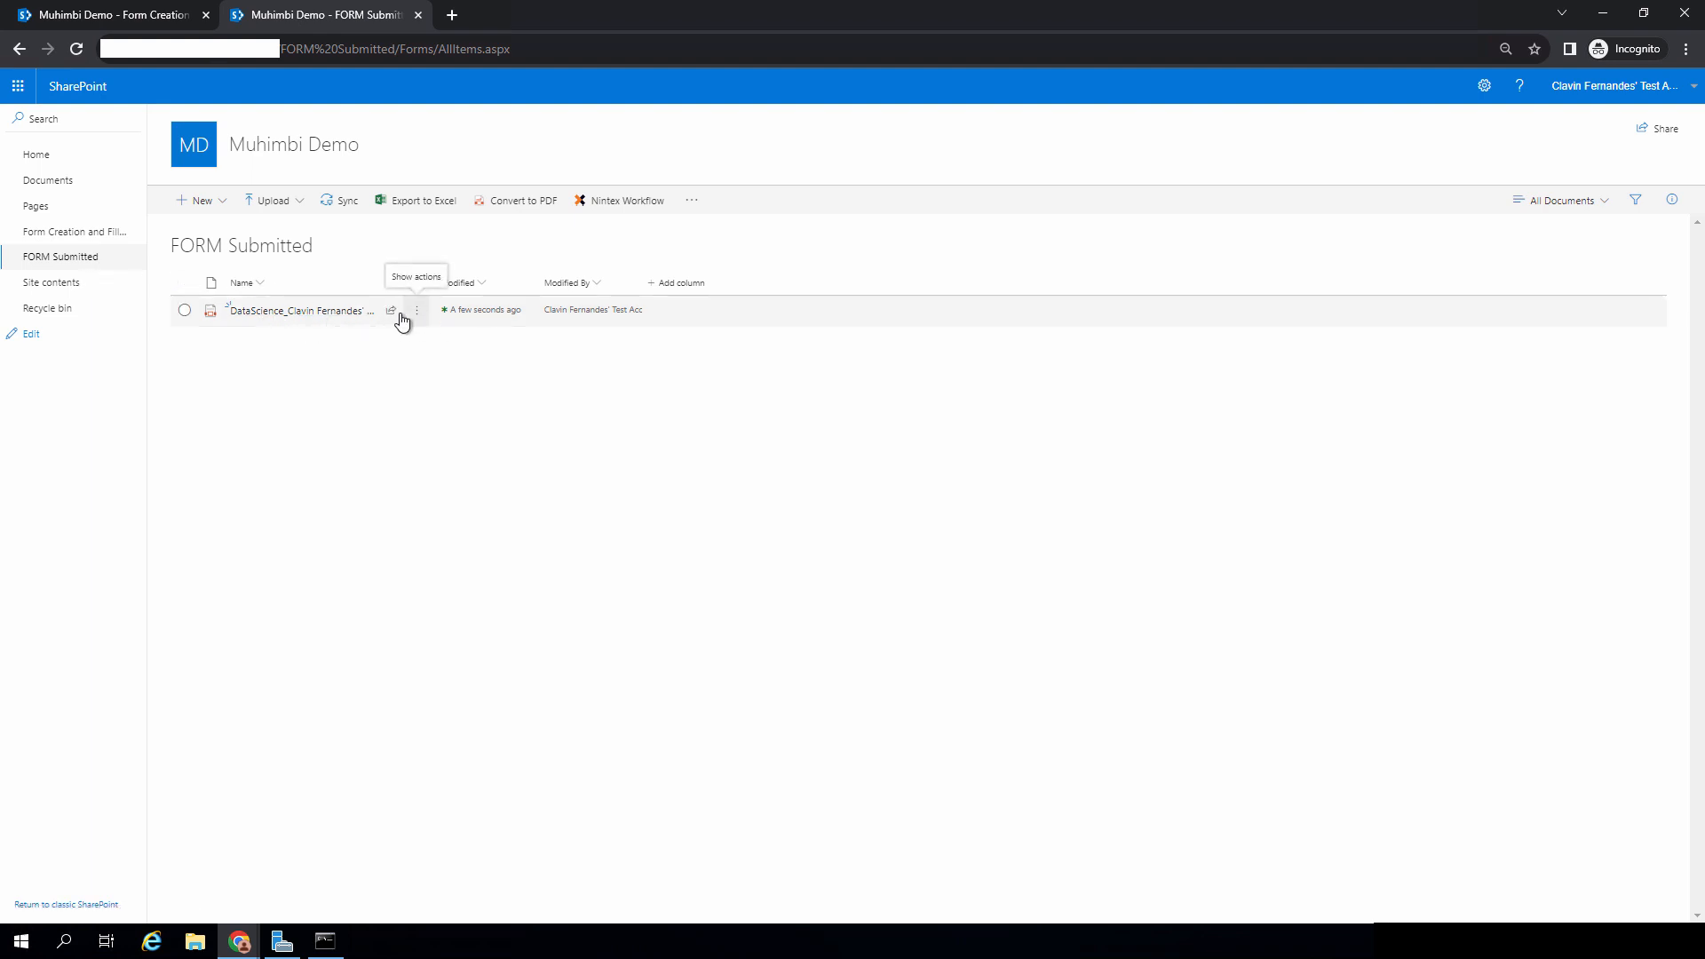
{"action": "left_click", "coordinate": [299, 315]}
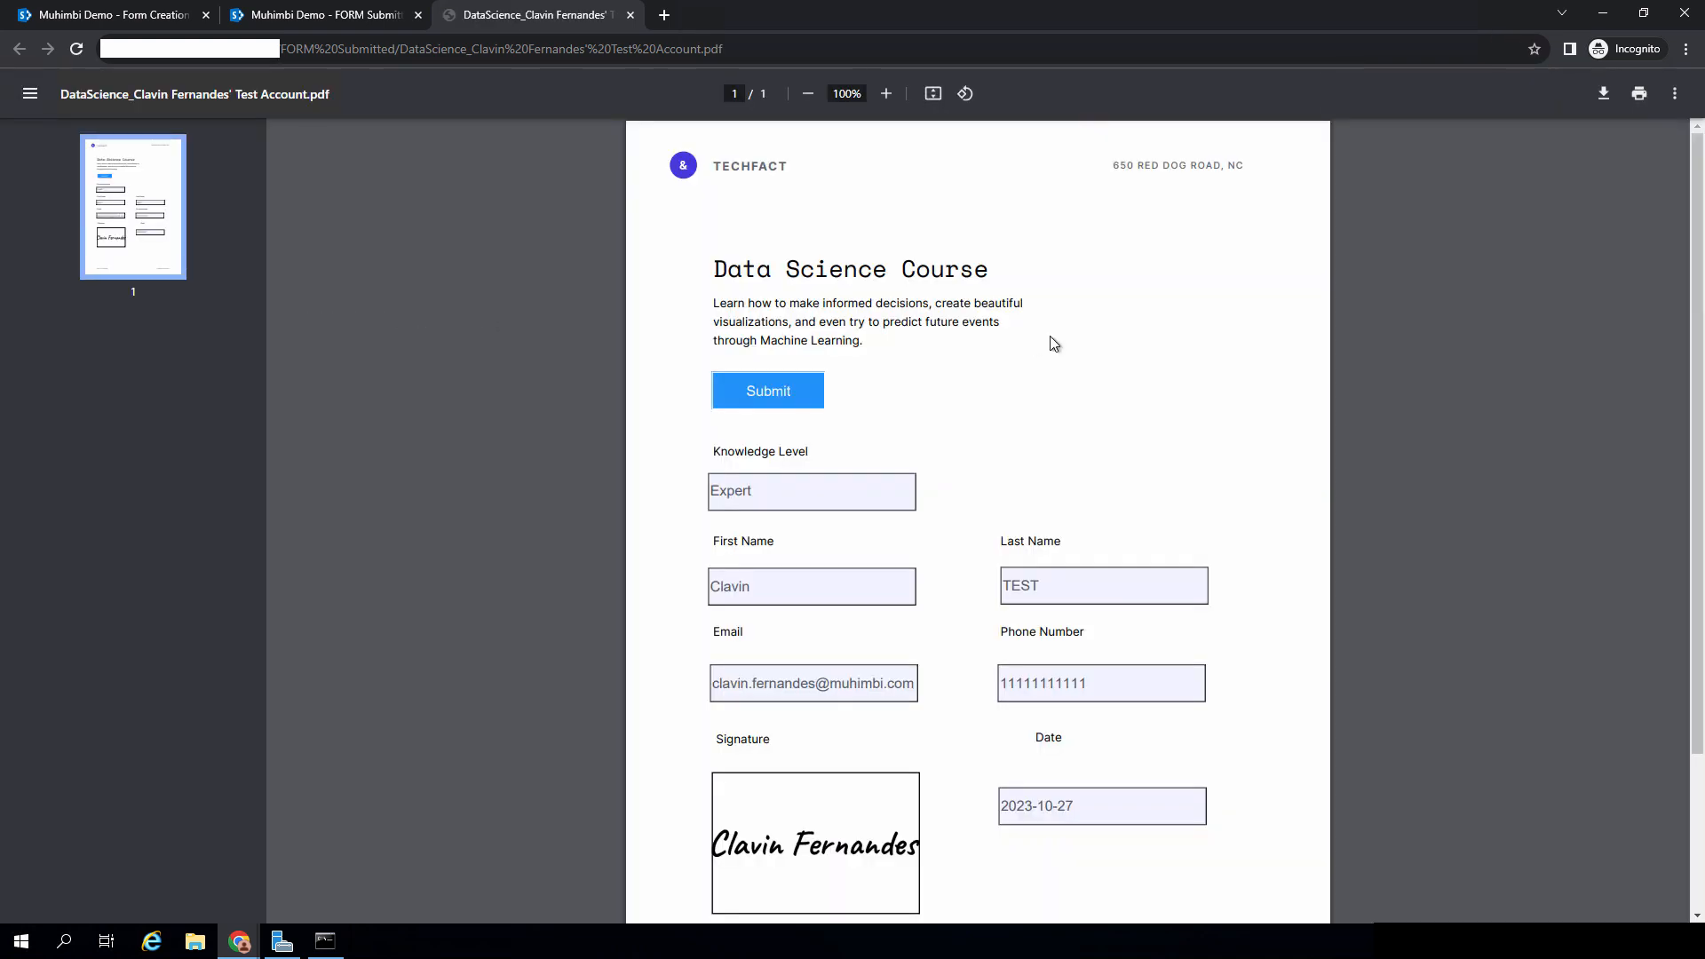
{"action": "scroll", "coordinate": [1051, 338], "scroll_direction": "down", "scroll_amount": 2}
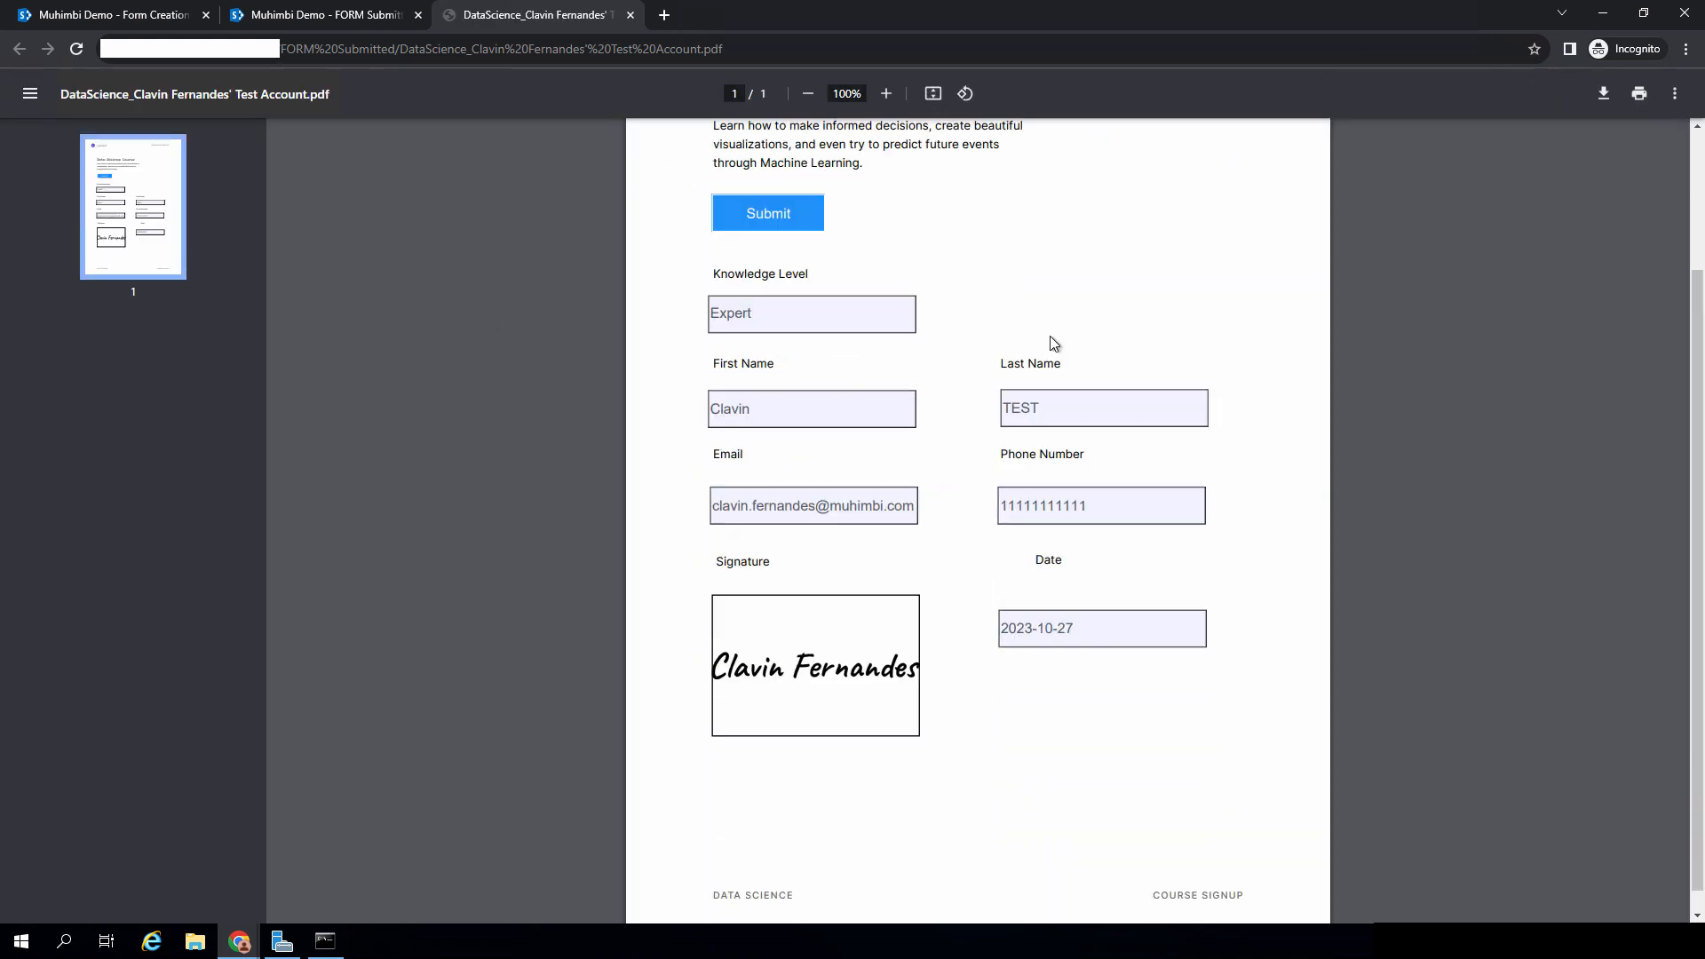
{"action": "left_click", "coordinate": [280, 14]}
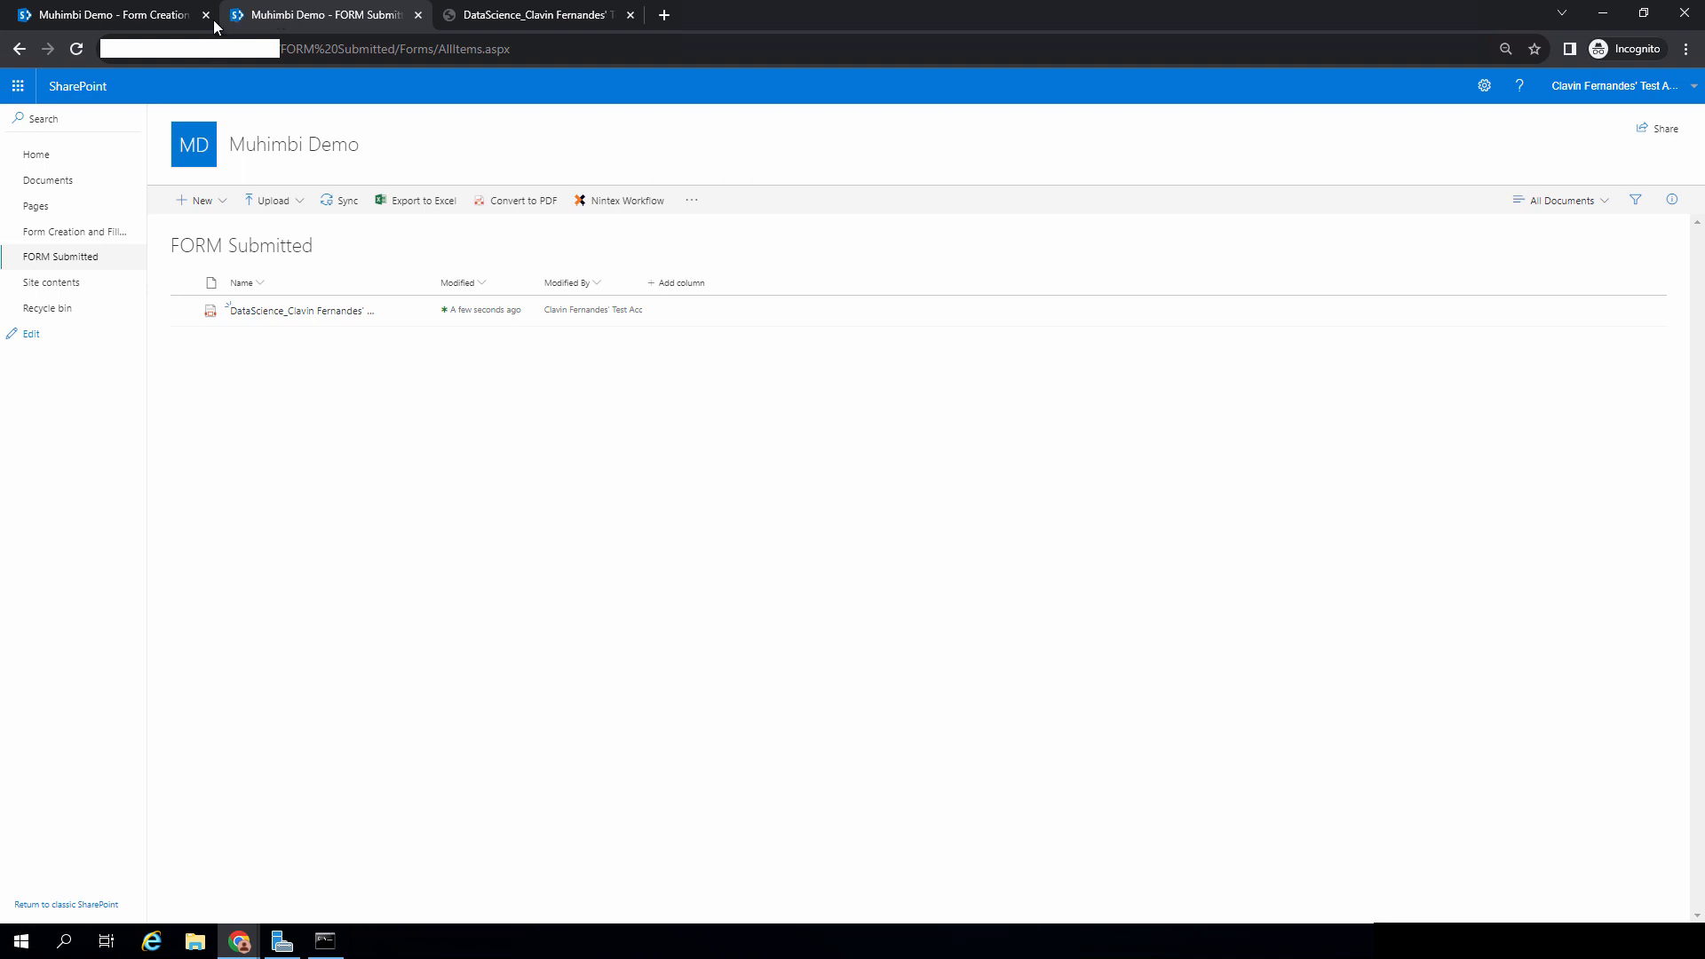